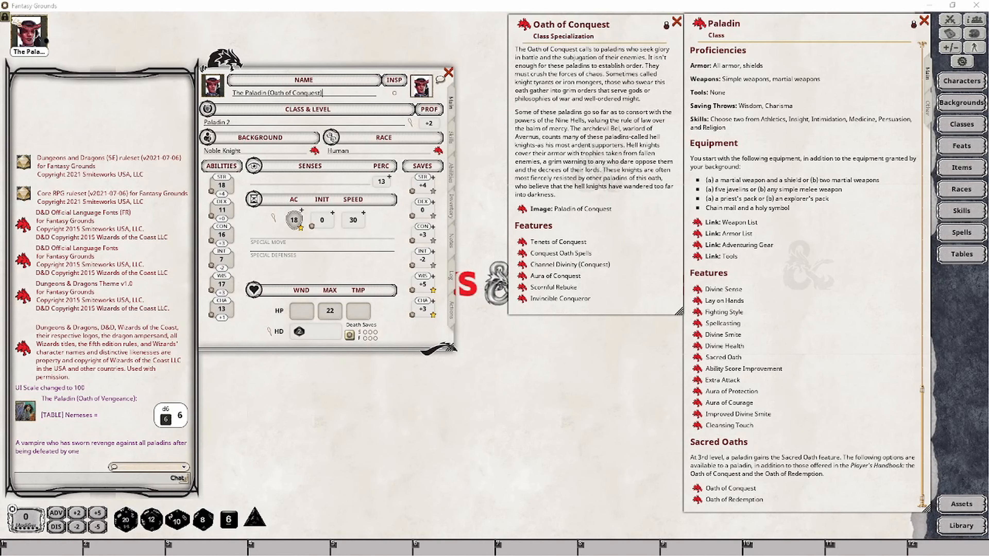
- Add a Paladin class level to the character and choose Oath of Conquest as its Sacred Oath
{"action": "left_click", "coordinate": [691, 26]}
{"action": "left_click_drag", "start_coordinate": [699, 23], "coordinate": [226, 123]}
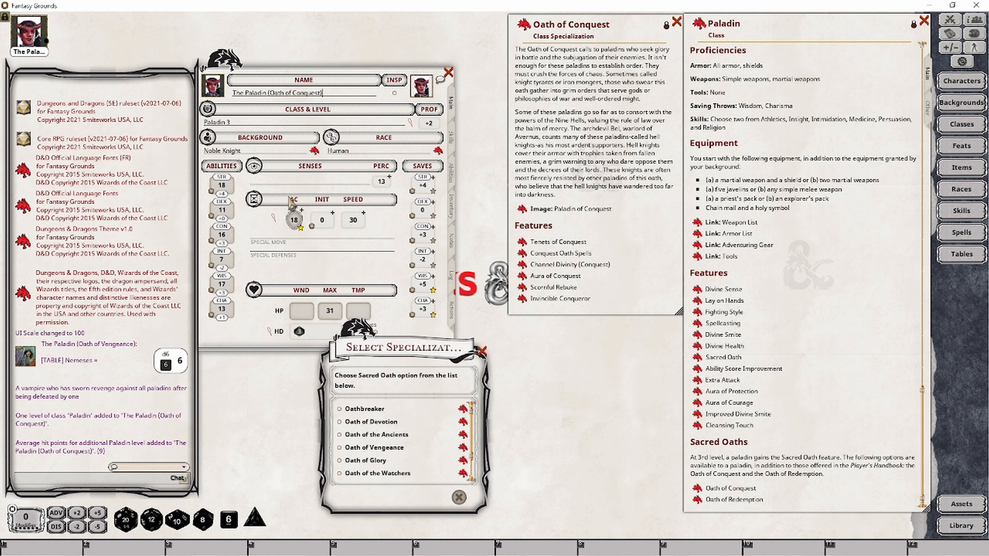
{"action": "scroll", "coordinate": [404, 434], "scroll_direction": "down", "scroll_amount": 2}
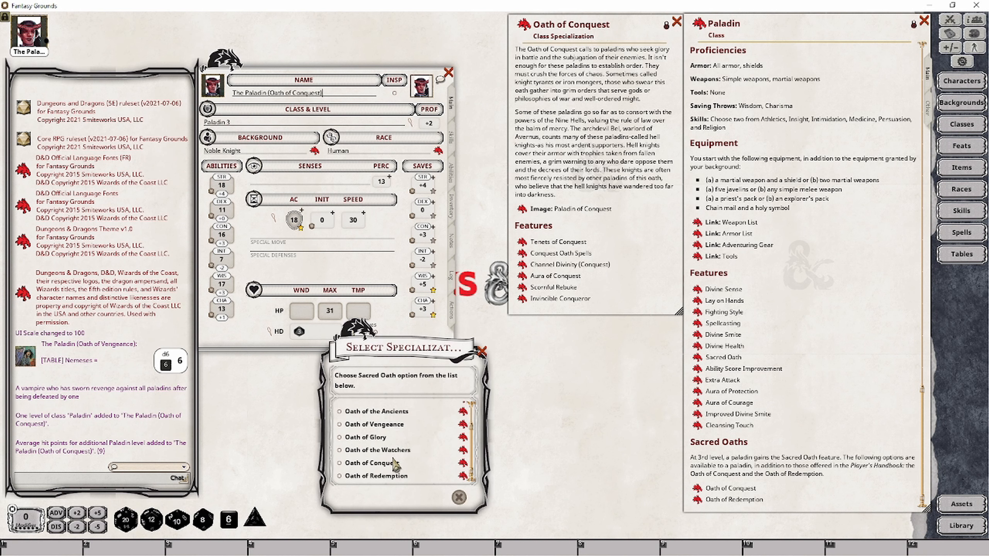
{"action": "left_click", "coordinate": [372, 463]}
{"action": "left_click", "coordinate": [440, 498]}
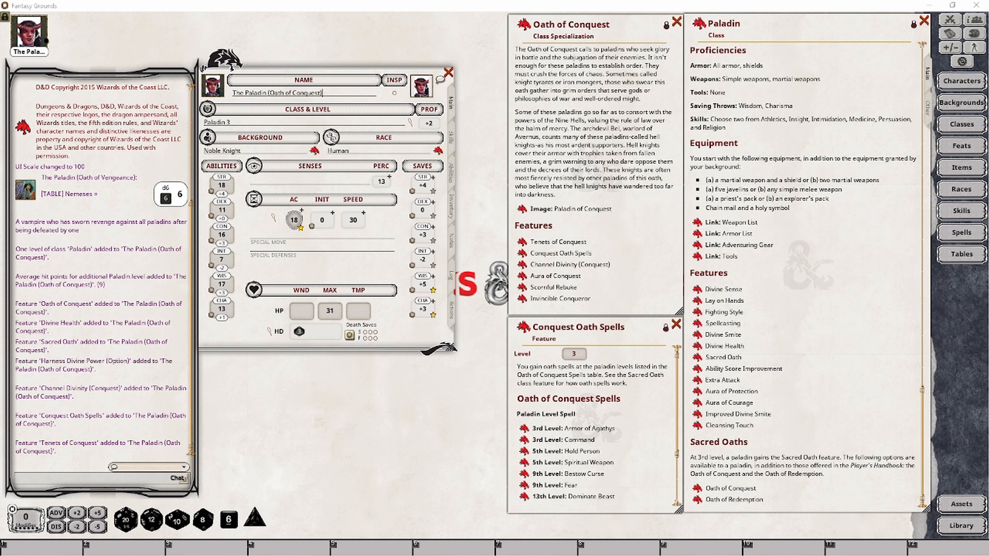
- Show the character's actions and add the 3rd-level oath spell Armor of Agathys to the Spells (Level 1) group
{"action": "scroll", "coordinate": [595, 429], "scroll_direction": "down", "scroll_amount": 3}
{"action": "left_click", "coordinate": [452, 311]}
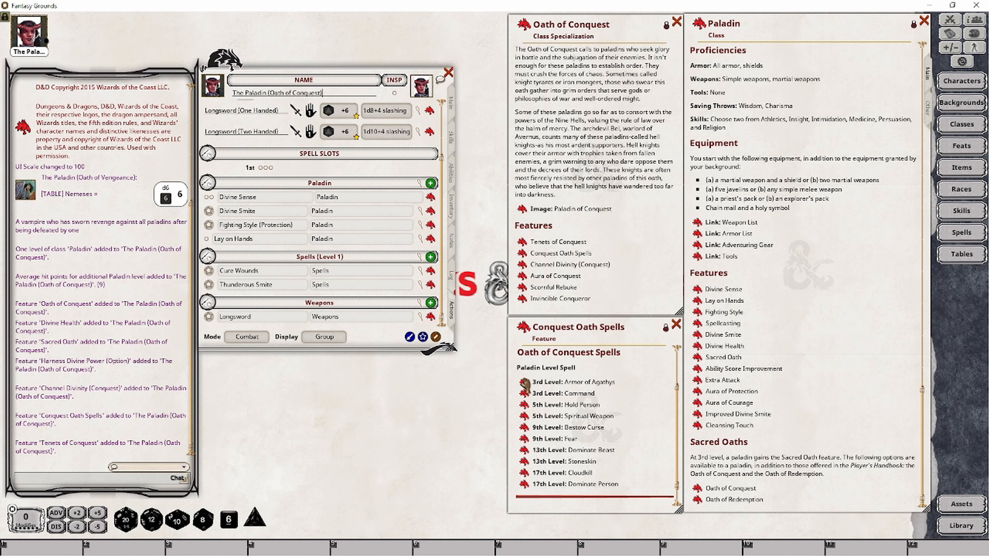
{"action": "scroll", "coordinate": [524, 383], "scroll_direction": "up", "scroll_amount": 2}
{"action": "mouse_move", "coordinate": [528, 431]}
{"action": "left_mouse_down"}
{"action": "mouse_move", "coordinate": [371, 333]}
{"action": "mouse_move", "coordinate": [391, 352]}
{"action": "mouse_move", "coordinate": [418, 222]}
{"action": "mouse_move", "coordinate": [357, 168]}
{"action": "mouse_move", "coordinate": [386, 170]}
{"action": "mouse_move", "coordinate": [362, 273]}
{"action": "left_mouse_up"}
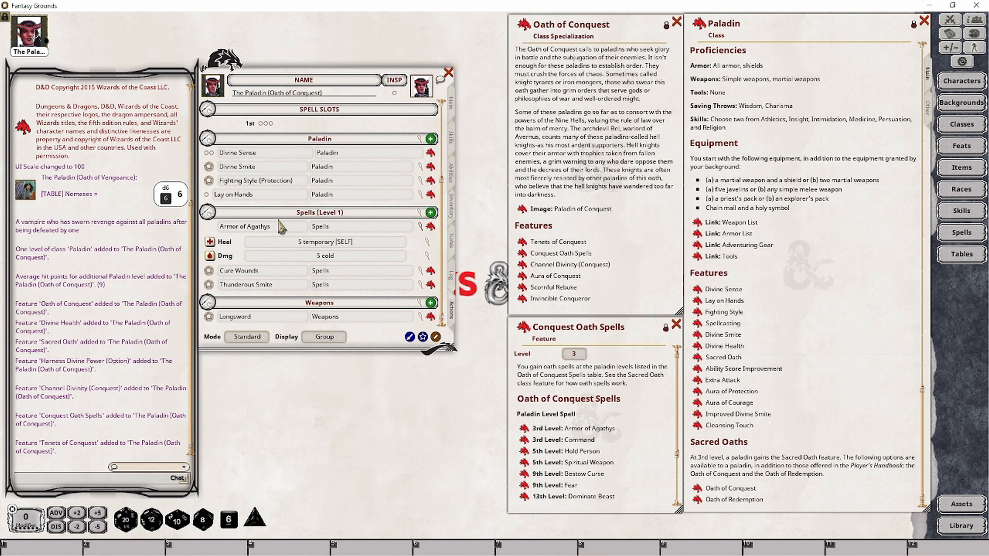
- Set the power group of Armor of Agathys to Conquest Oath Spells
{"action": "double_click", "coordinate": [334, 230]}
{"action": "key", "text": "shift"}
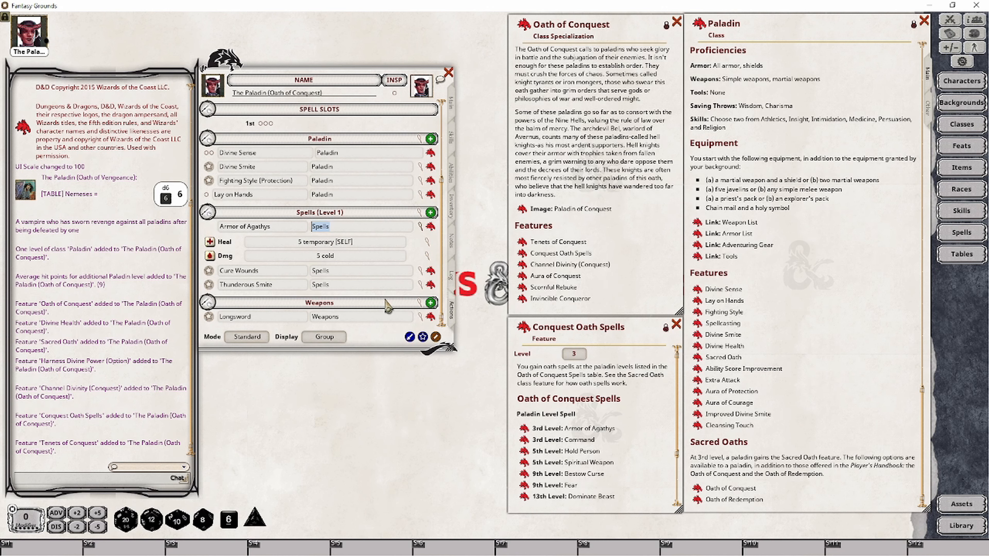
{"action": "type", "text": "C"}
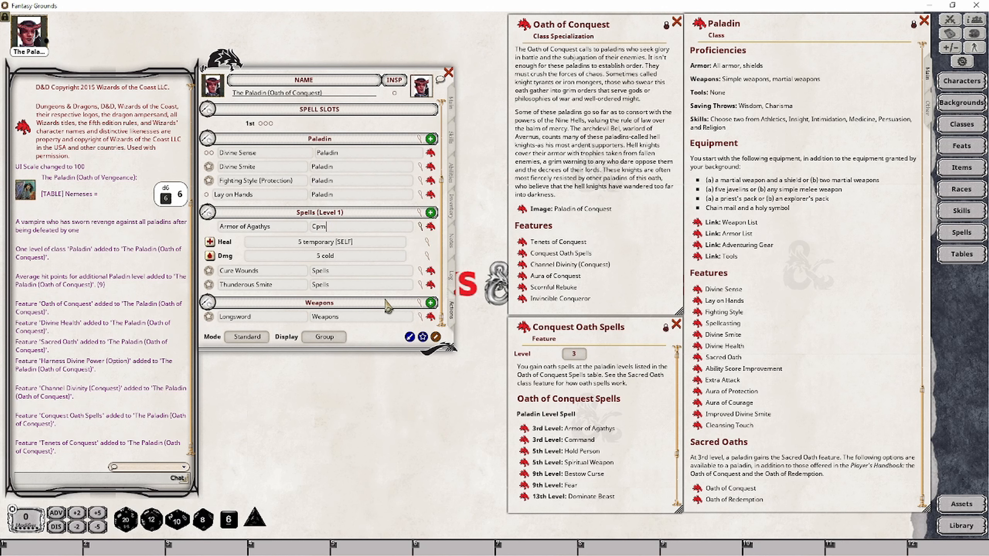
{"action": "type", "text": "onquest Oath Spells"}
{"action": "key", "text": "Tab"}
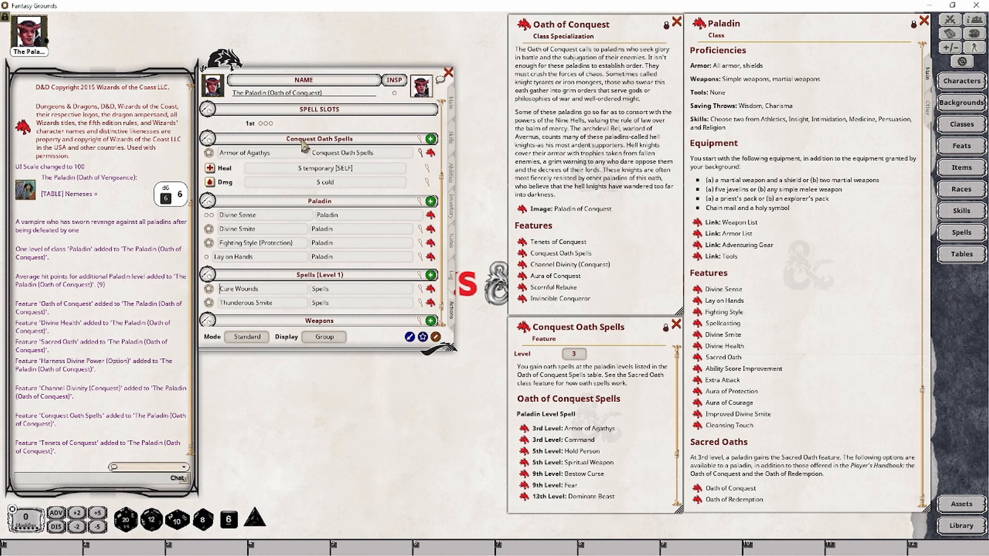
- Change the Conquest Oath Spells group's type to spells and check the Paladin's Spellcasting feature for the spellcasting ability
{"action": "left_click", "coordinate": [420, 137]}
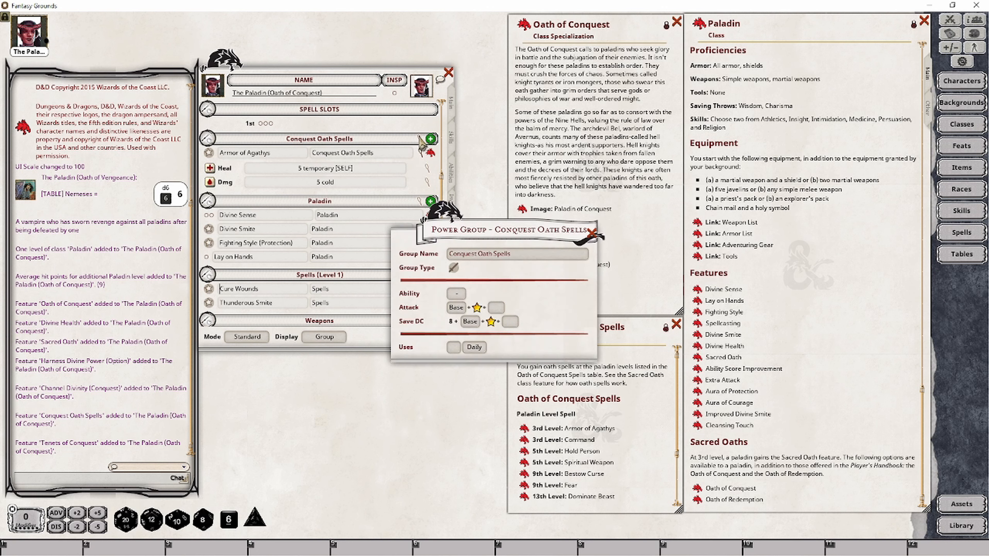
{"action": "left_click", "coordinate": [453, 267]}
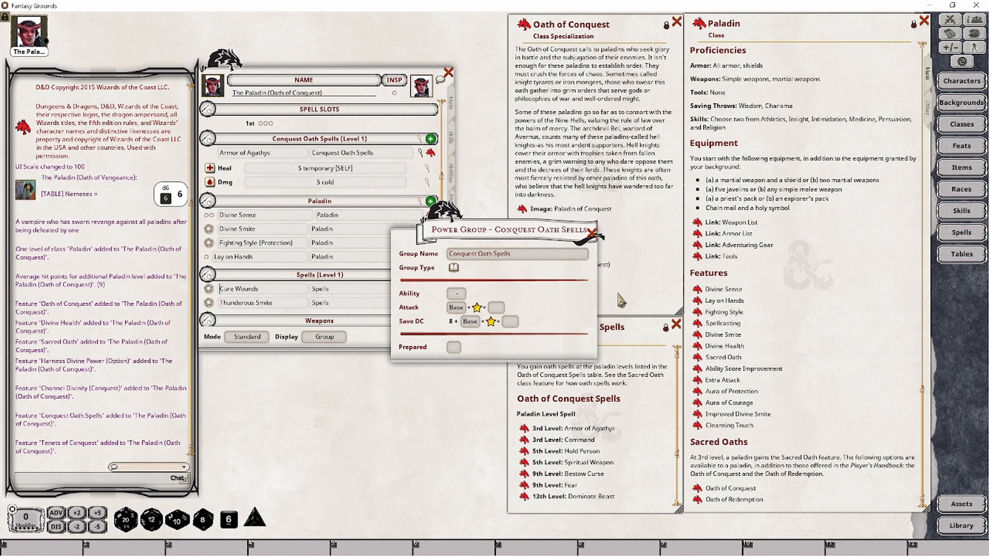
{"action": "left_click", "coordinate": [696, 323]}
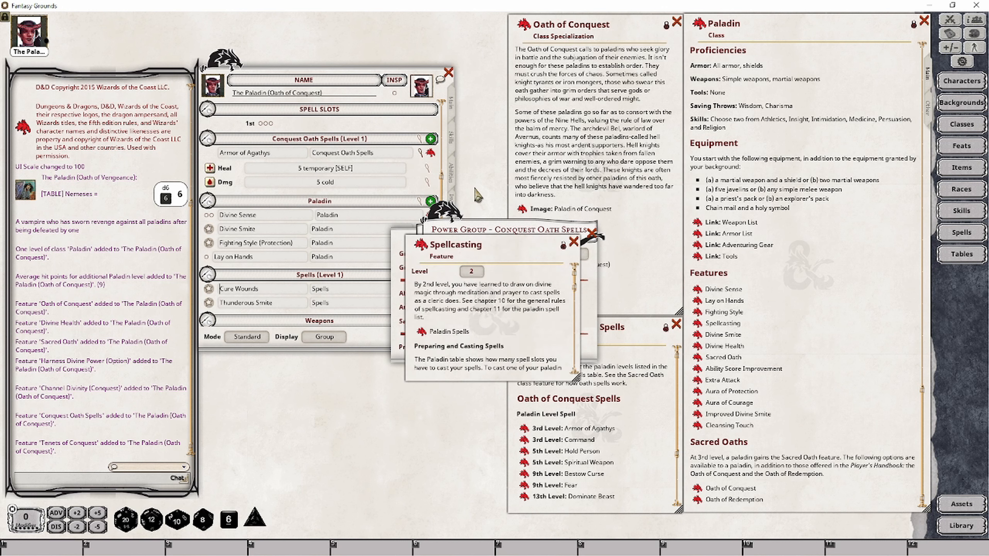
{"action": "scroll", "coordinate": [518, 318], "scroll_direction": "down", "scroll_amount": 10}
{"action": "scroll", "coordinate": [522, 316], "scroll_direction": "down", "scroll_amount": 3}
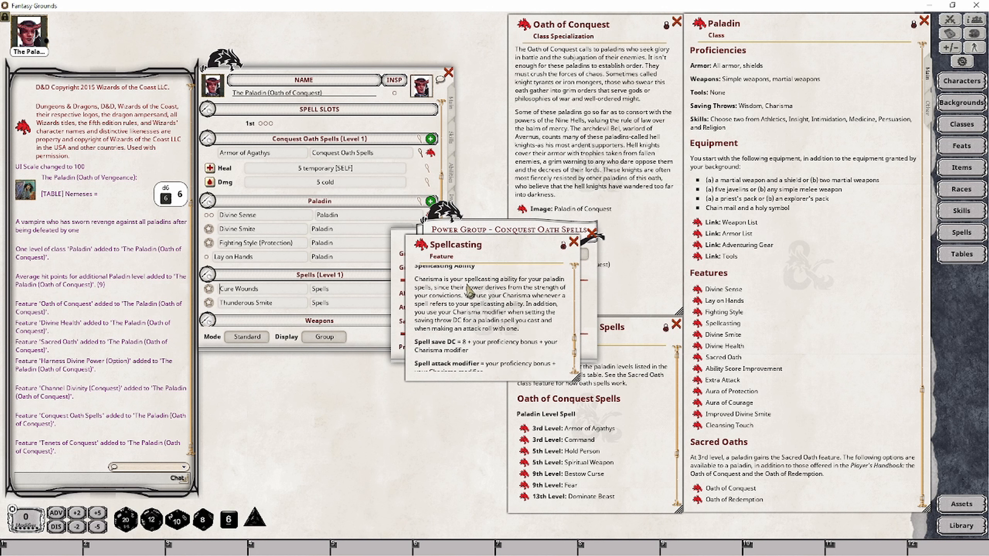
{"action": "scroll", "coordinate": [463, 288], "scroll_direction": "up", "scroll_amount": 1}
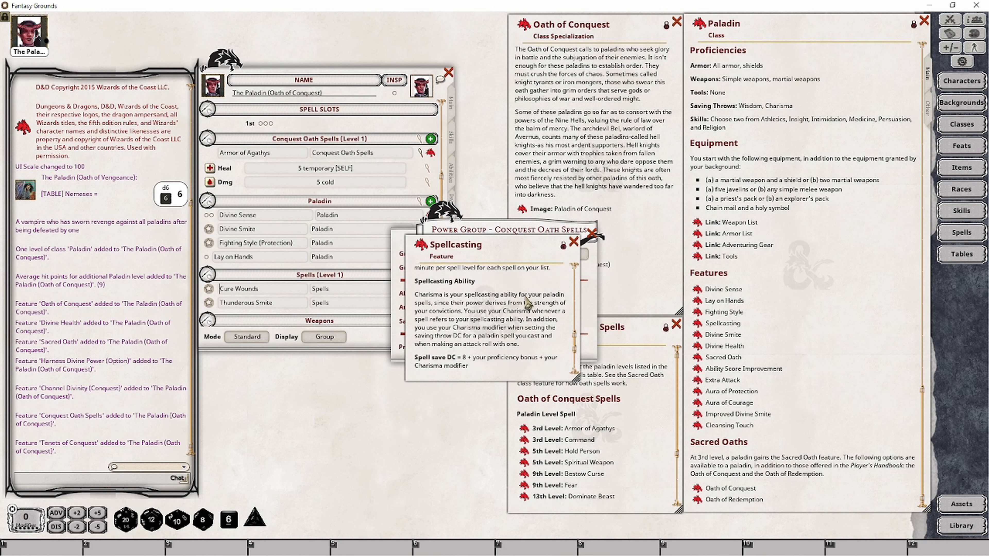
{"action": "left_click", "coordinate": [573, 242]}
- Set the Conquest Oath Spells group's ability, attack and save DC to Charisma, and close its settings
{"action": "left_click", "coordinate": [462, 297]}
{"action": "left_click", "coordinate": [461, 297]}
{"action": "left_click", "coordinate": [462, 297]}
{"action": "left_click", "coordinate": [462, 297]}
{"action": "left_click", "coordinate": [462, 297]}
{"action": "left_click", "coordinate": [456, 311]}
{"action": "left_click", "coordinate": [456, 311]}
{"action": "left_click", "coordinate": [455, 311]}
{"action": "left_click", "coordinate": [456, 310]}
{"action": "left_click", "coordinate": [455, 311]}
{"action": "left_click", "coordinate": [456, 311]}
{"action": "left_click", "coordinate": [470, 322]}
{"action": "left_click", "coordinate": [471, 323]}
{"action": "left_click", "coordinate": [471, 323]}
{"action": "left_click", "coordinate": [471, 323]}
{"action": "left_click", "coordinate": [471, 323]}
{"action": "left_click", "coordinate": [471, 323]}
{"action": "left_click", "coordinate": [592, 233]}
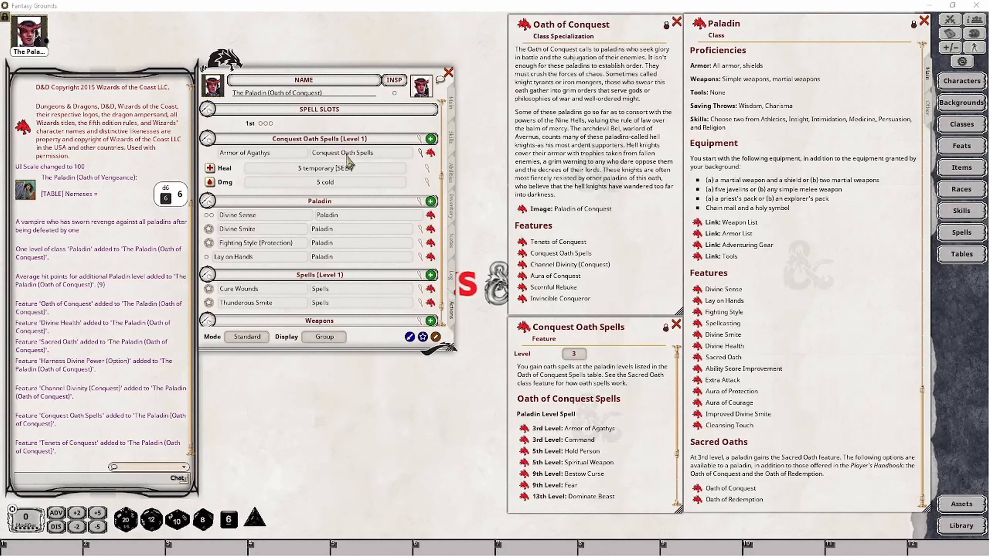
- Add the Command spell to the Conquest Oath Spells group and mark it and Armor of Agathys as prepared
{"action": "left_click_drag", "start_coordinate": [533, 441], "coordinate": [350, 165]}
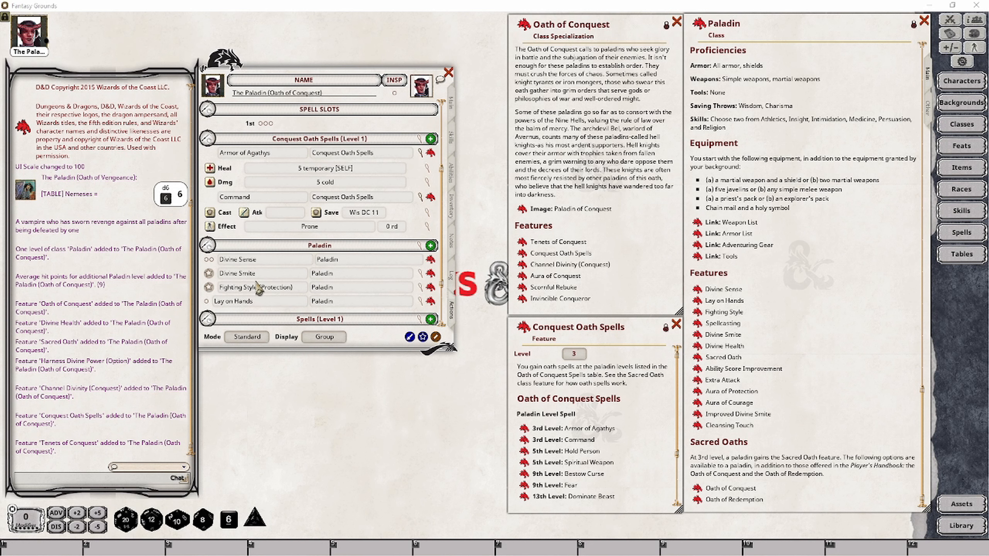
{"action": "scroll", "coordinate": [270, 298], "scroll_direction": "down", "scroll_amount": 2}
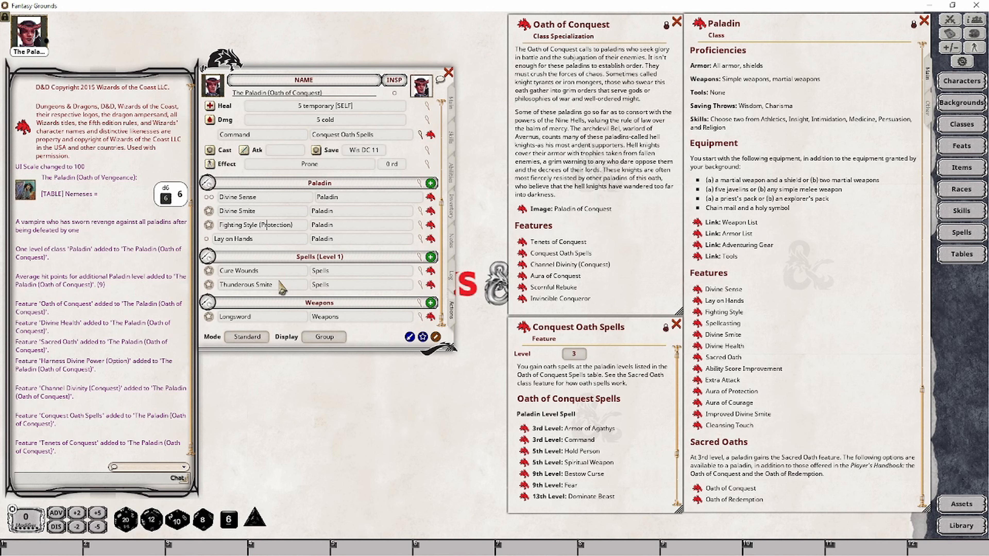
{"action": "scroll", "coordinate": [282, 288], "scroll_direction": "up", "scroll_amount": 4}
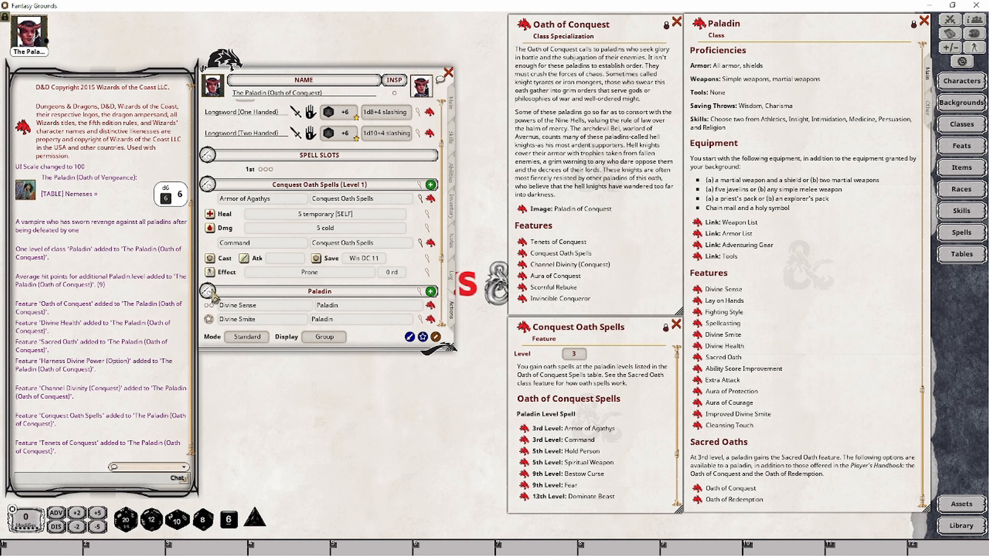
{"action": "left_click", "coordinate": [248, 337]}
{"action": "left_click", "coordinate": [209, 224]}
{"action": "left_click", "coordinate": [210, 269]}
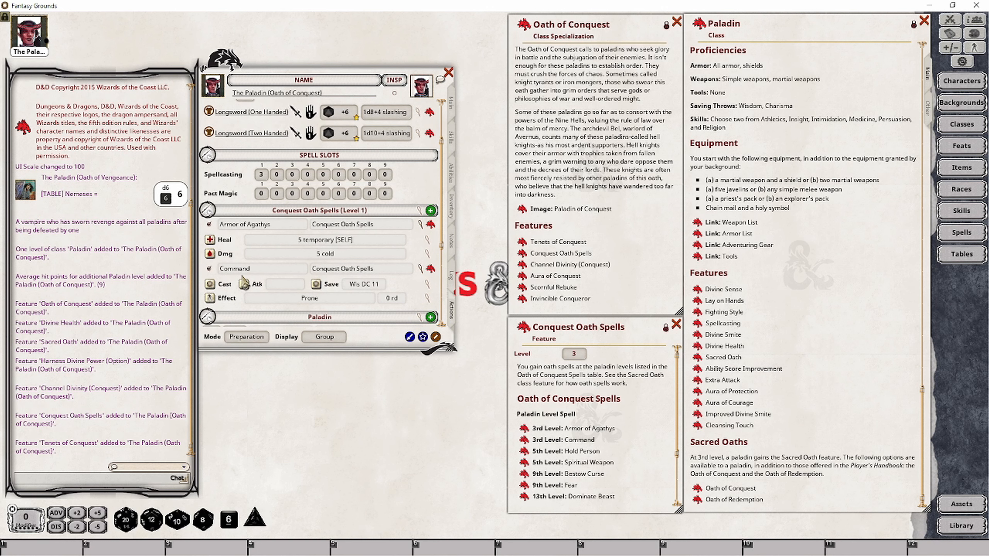
- Switch the actions to Combat mode with the Actions display and review the prepared powers
{"action": "left_click", "coordinate": [253, 337]}
{"action": "left_click", "coordinate": [331, 340]}
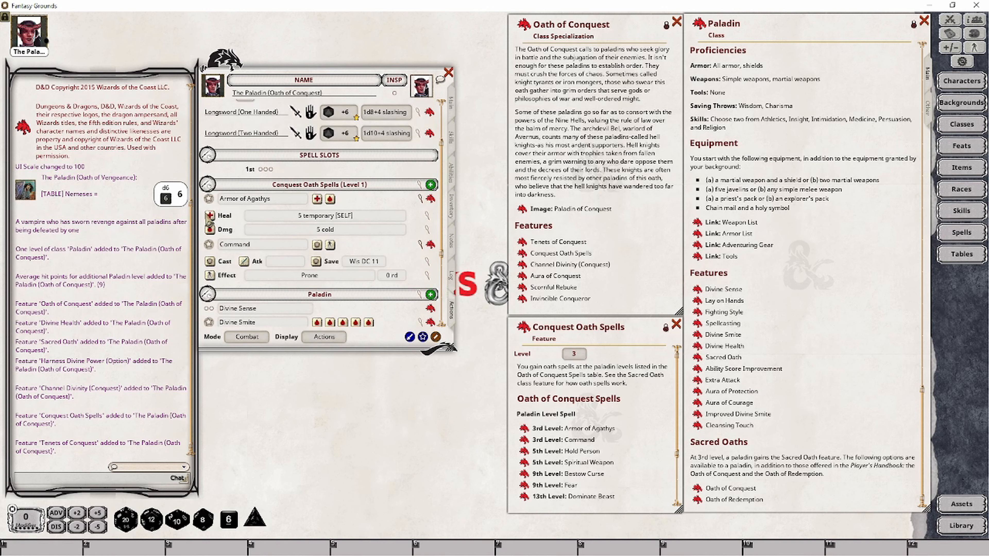
{"action": "scroll", "coordinate": [280, 241], "scroll_direction": "down", "scroll_amount": 3}
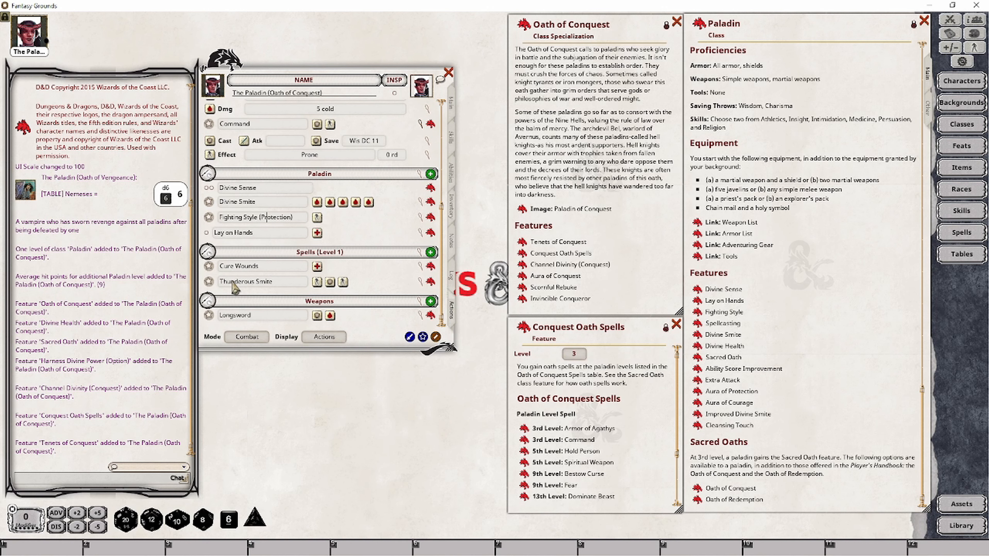
{"action": "scroll", "coordinate": [257, 291], "scroll_direction": "up", "scroll_amount": 3}
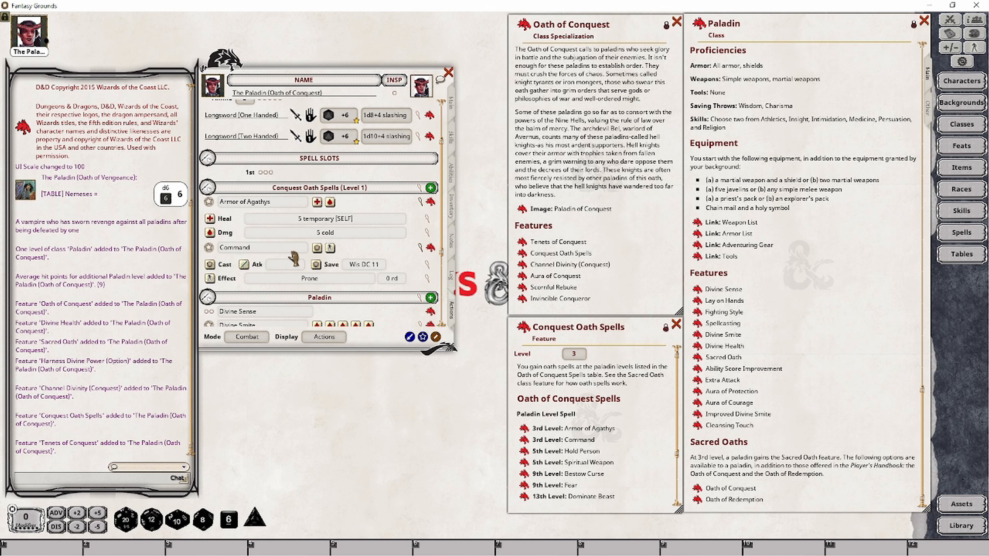
- Mark the three 1st-level spell slots as used
{"action": "left_click", "coordinate": [260, 173]}
{"action": "left_click", "coordinate": [266, 173]}
{"action": "left_click", "coordinate": [271, 173]}
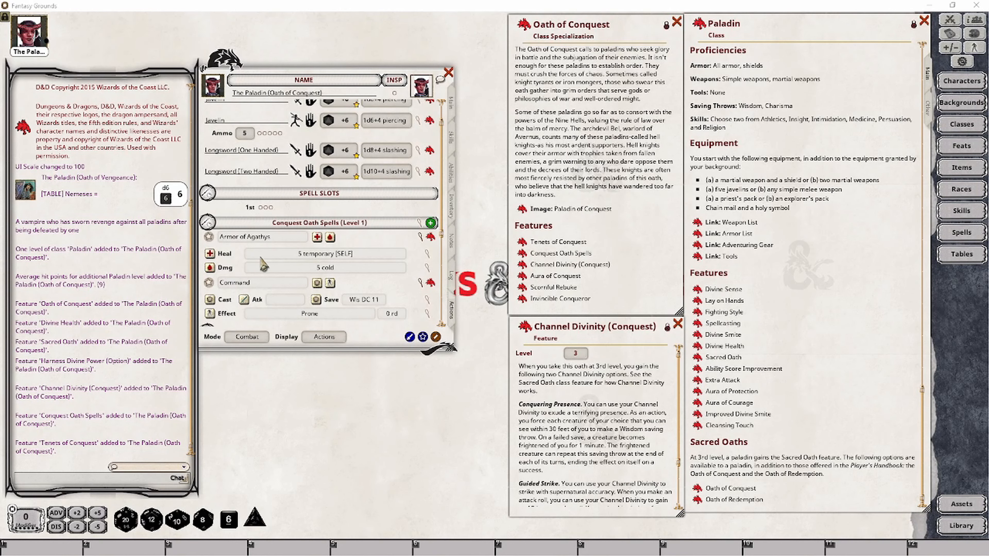
- Collapse the Conquest Oath Spells group, and in Preparation mode toggle the prepared mark of Cure Wounds off and on
{"action": "left_click", "coordinate": [346, 223]}
{"action": "scroll", "coordinate": [334, 217], "scroll_direction": "down", "scroll_amount": 3}
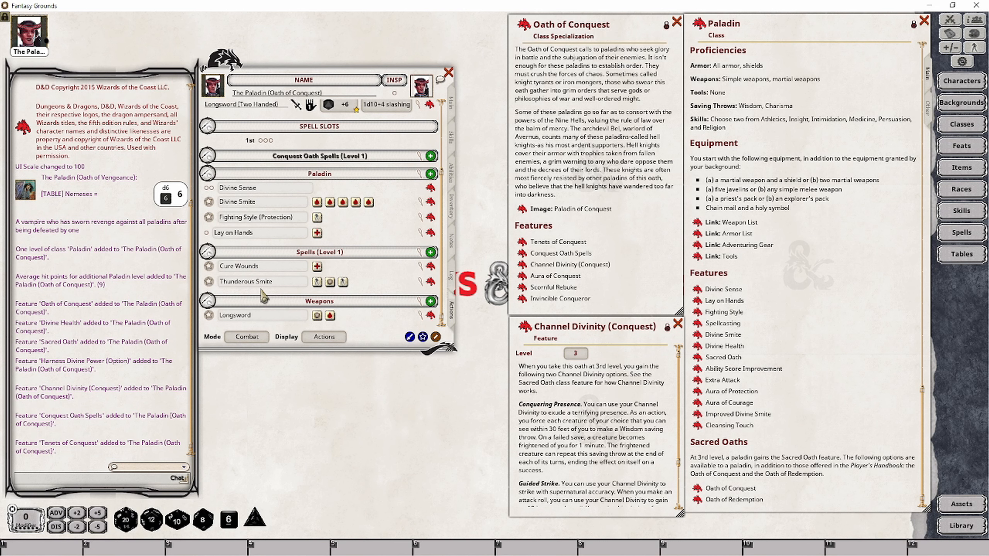
{"action": "left_click", "coordinate": [247, 338]}
{"action": "left_click", "coordinate": [246, 337]}
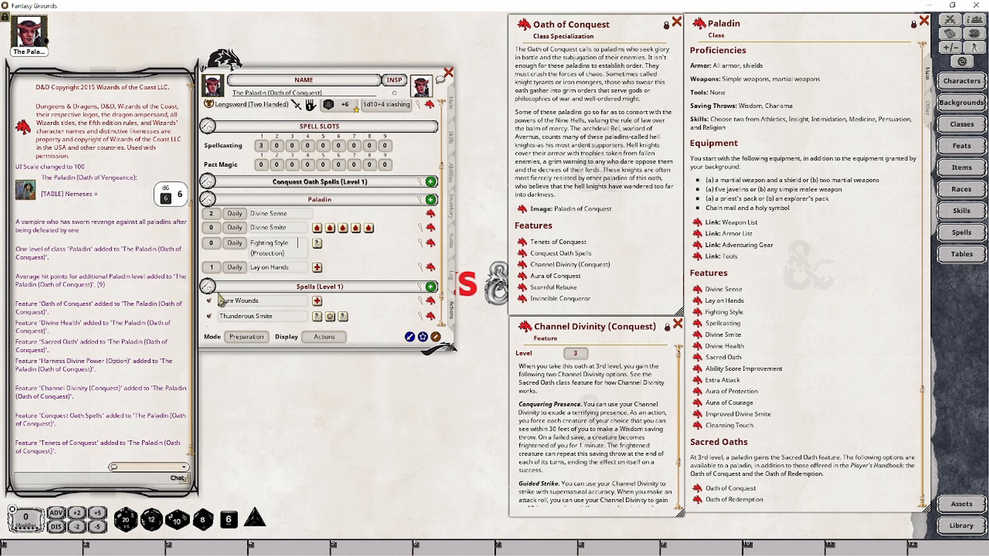
{"action": "left_click", "coordinate": [210, 266]}
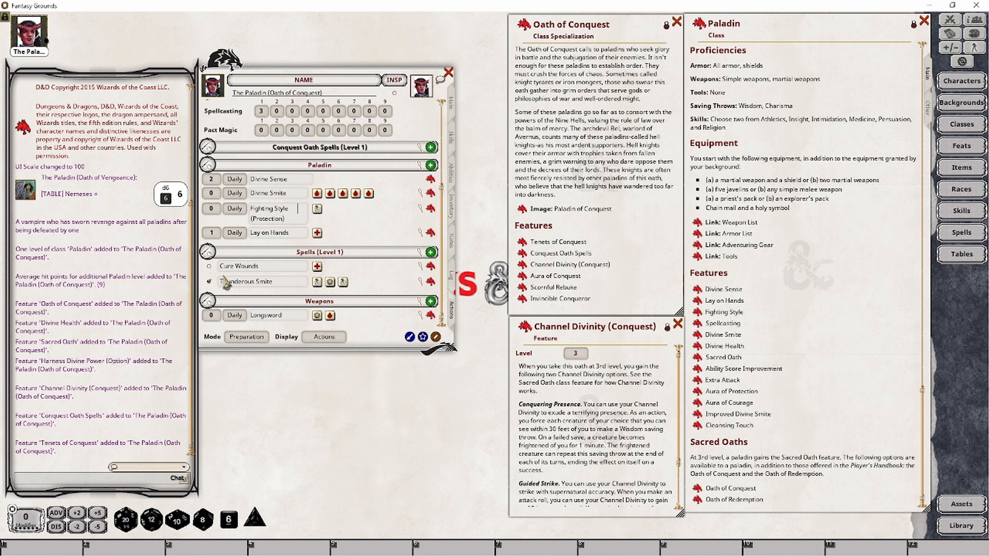
{"action": "left_click", "coordinate": [209, 267]}
- Expand the Conquest Oath Spells group and read the Sacred Oath feature's rules on oath spells
{"action": "scroll", "coordinate": [248, 279], "scroll_direction": "up", "scroll_amount": 4}
{"action": "left_click", "coordinate": [248, 272]}
{"action": "scroll", "coordinate": [220, 282], "scroll_direction": "down", "scroll_amount": 2}
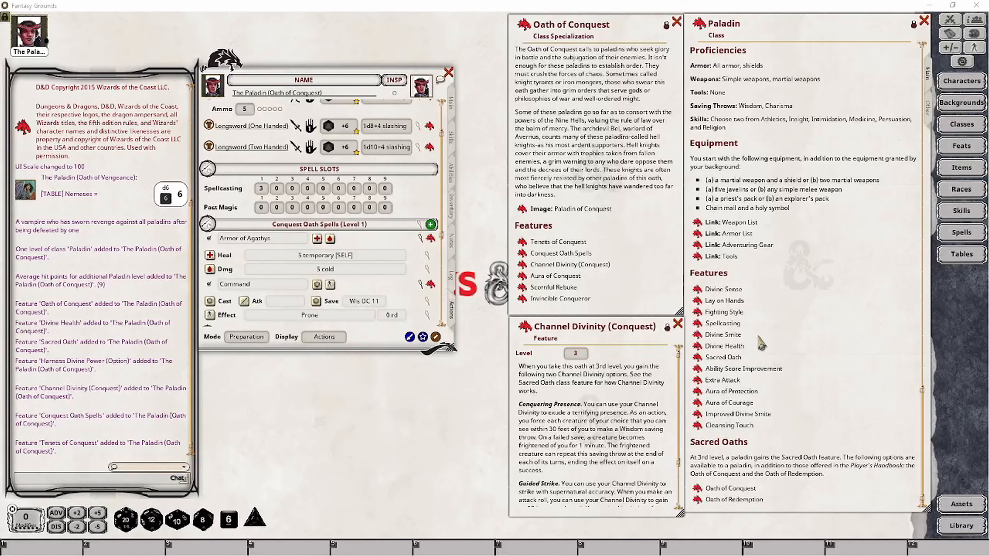
{"action": "left_click", "coordinate": [700, 359]}
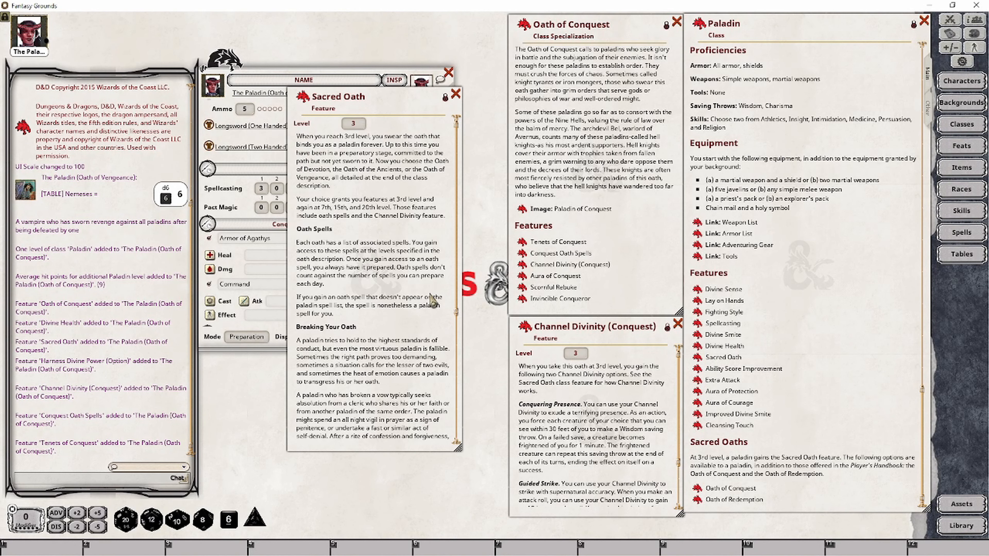
{"action": "left_click", "coordinate": [455, 94]}
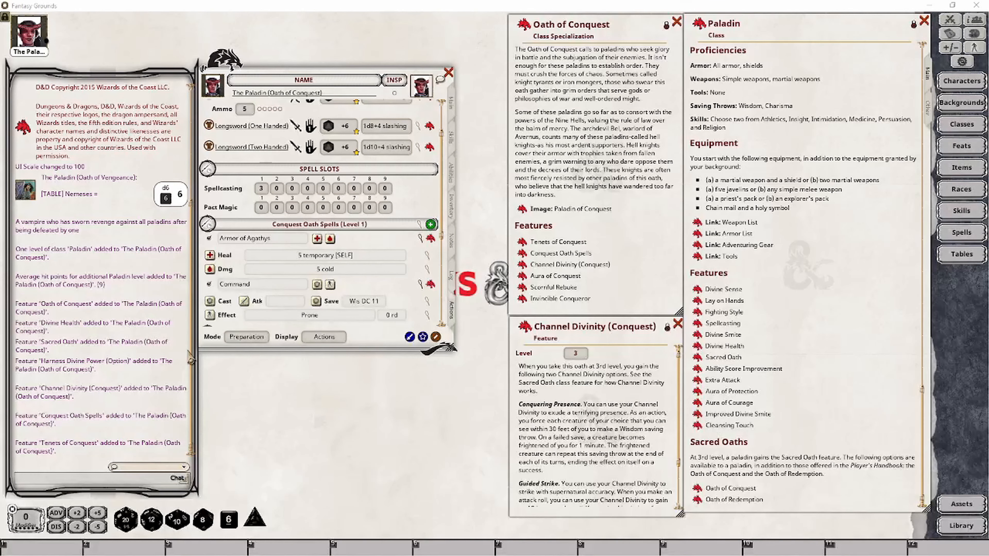
- Collapse the Conquest Oath Spells, Paladin, Spells and Weapons groups
{"action": "left_click", "coordinate": [208, 224]}
{"action": "left_click", "coordinate": [207, 242]}
{"action": "left_click", "coordinate": [208, 260]}
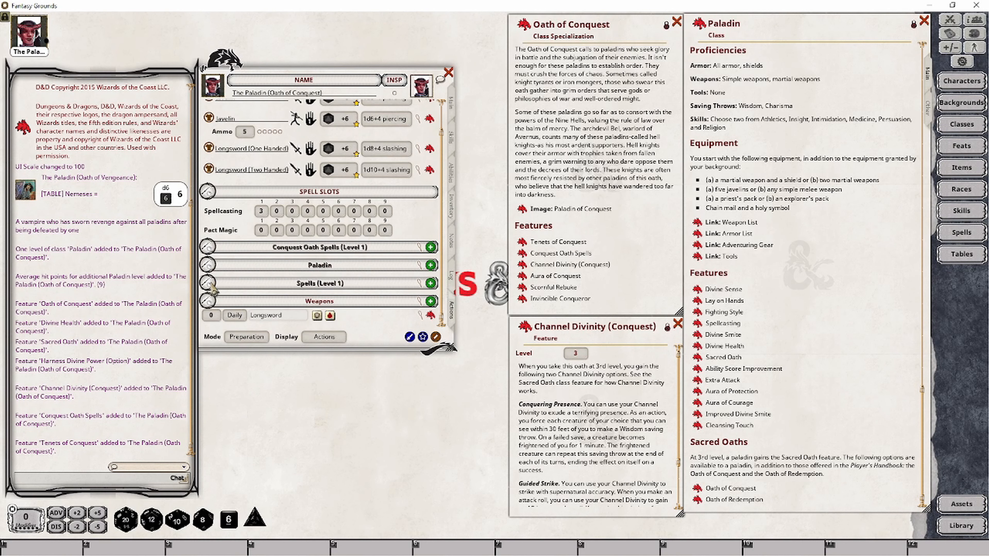
{"action": "left_click", "coordinate": [209, 310]}
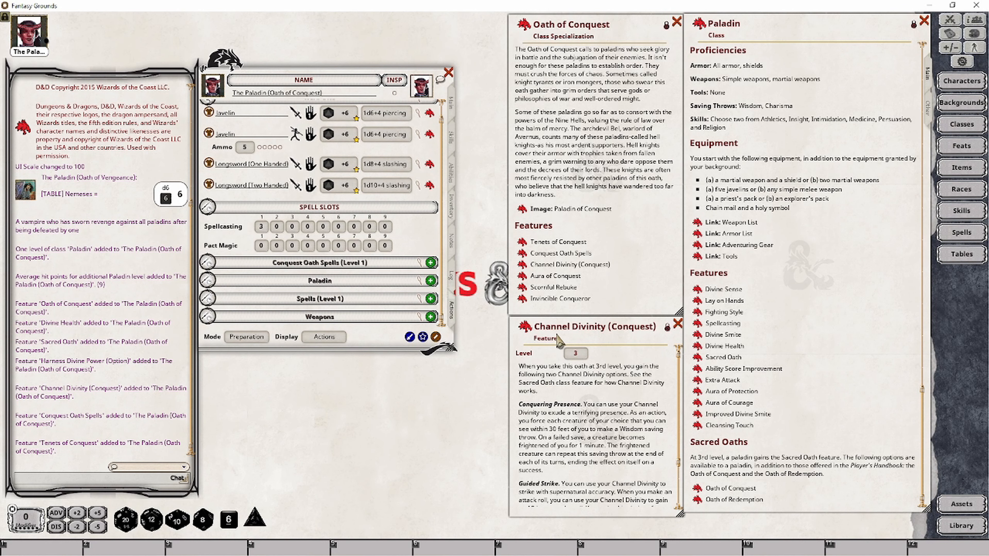
- Add the Channel Divinity (Conquest) feature to the character's powers and, in the Group display, assign it to the group Channel Divinity
{"action": "left_click_drag", "start_coordinate": [526, 329], "coordinate": [430, 247]}
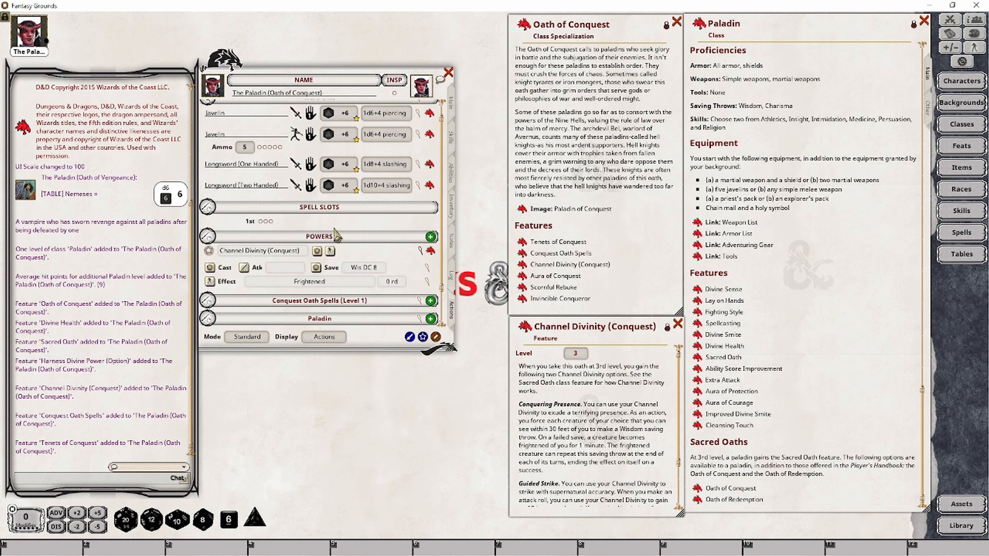
{"action": "left_click", "coordinate": [257, 337]}
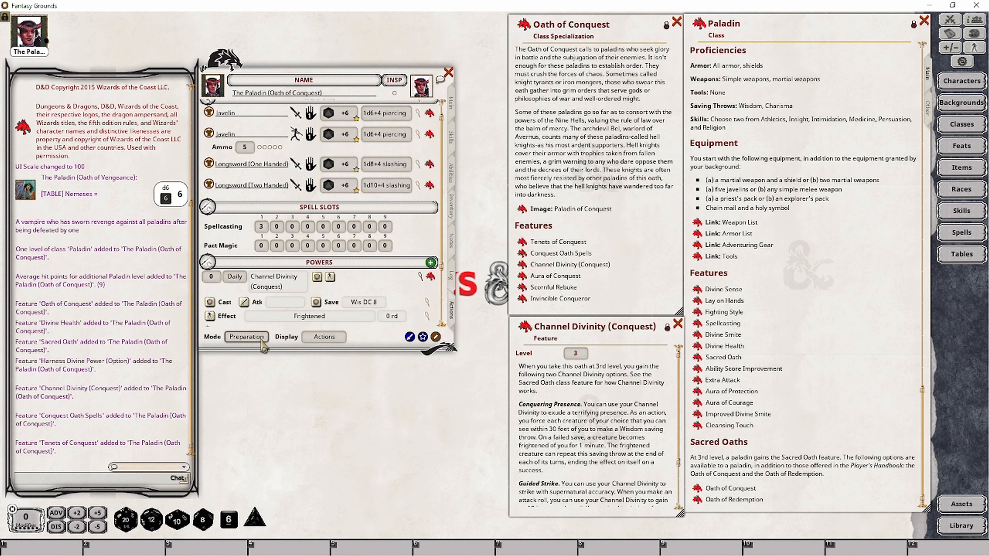
{"action": "left_click", "coordinate": [258, 337]}
{"action": "left_click", "coordinate": [317, 341]}
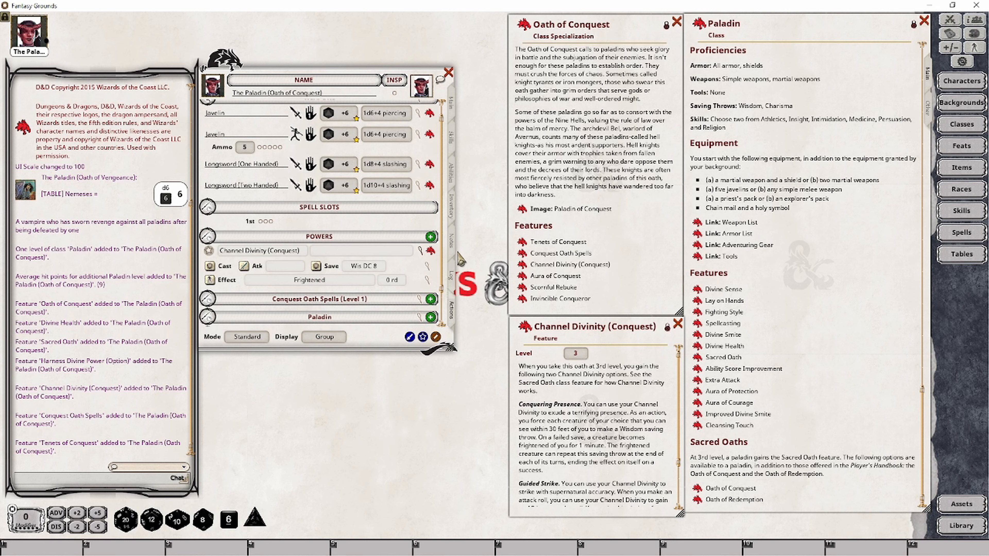
{"action": "type", "text": "Channel Dibvinity"}
{"action": "key", "text": "Tab"}
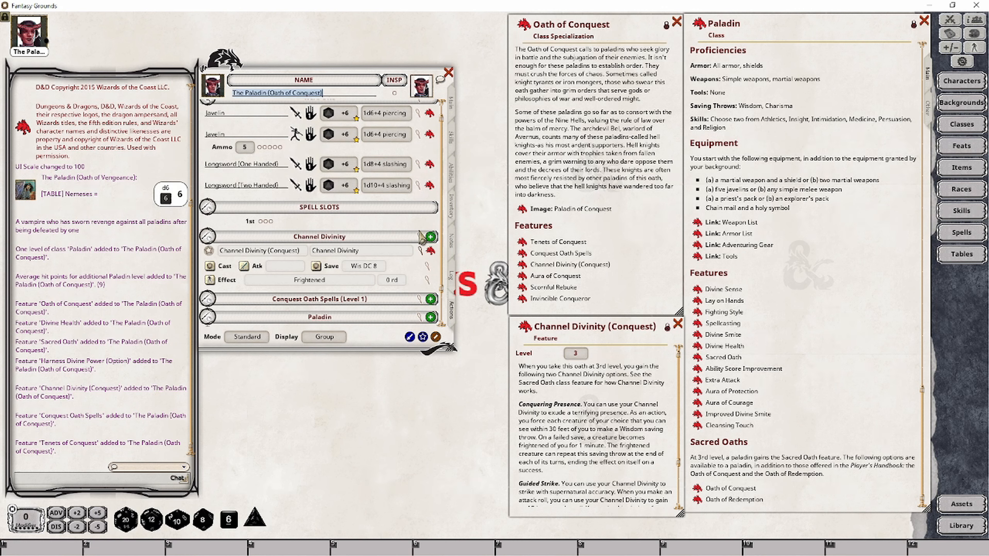
- Set the Channel Divinity power group's ability, attack and save DC to Charisma
{"action": "left_click", "coordinate": [421, 246]}
{"action": "left_click_drag", "start_coordinate": [506, 228], "coordinate": [339, 364]}
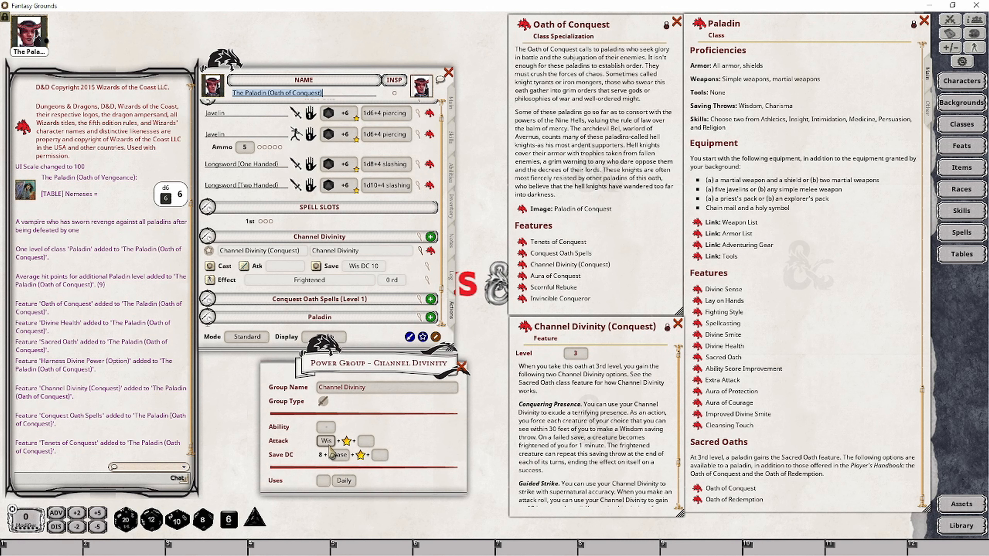
{"action": "left_click", "coordinate": [340, 454]}
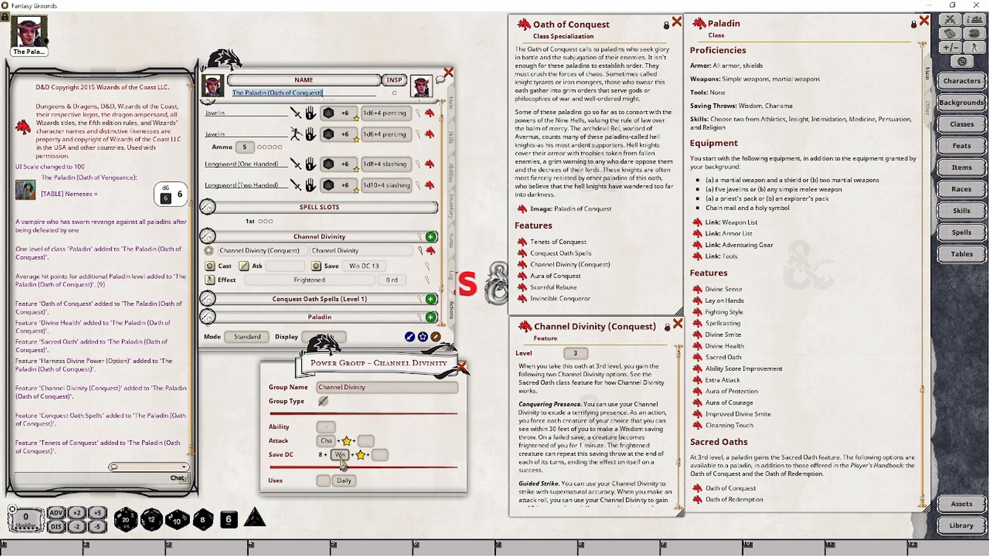
{"action": "left_click", "coordinate": [342, 457]}
{"action": "left_click", "coordinate": [328, 427]}
{"action": "left_click", "coordinate": [331, 429]}
{"action": "left_click", "coordinate": [332, 430]}
{"action": "left_click", "coordinate": [462, 367]}
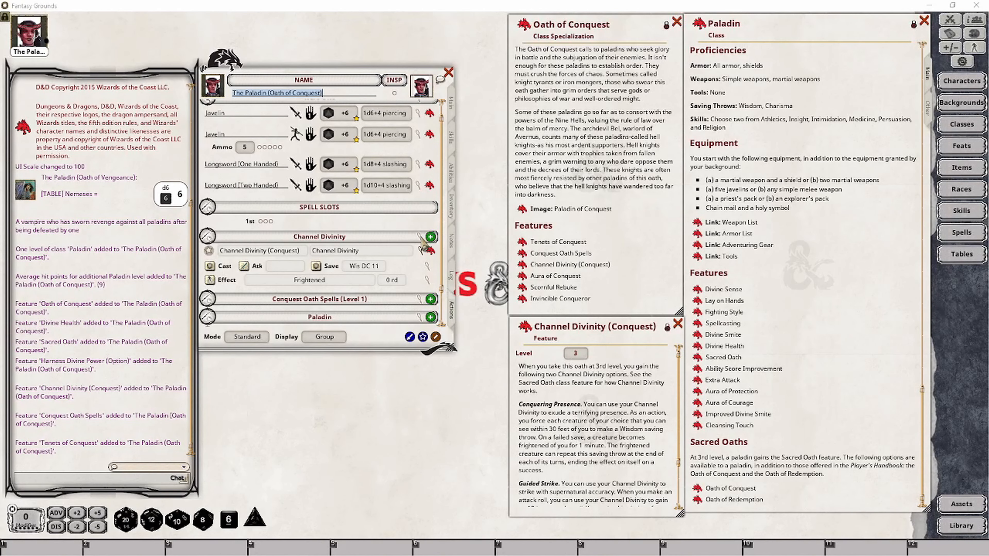
- Set the Channel Divinity power group's uses to 1
{"action": "left_click", "coordinate": [419, 237]}
{"action": "left_click", "coordinate": [323, 480]}
{"action": "type", "text": "1"}
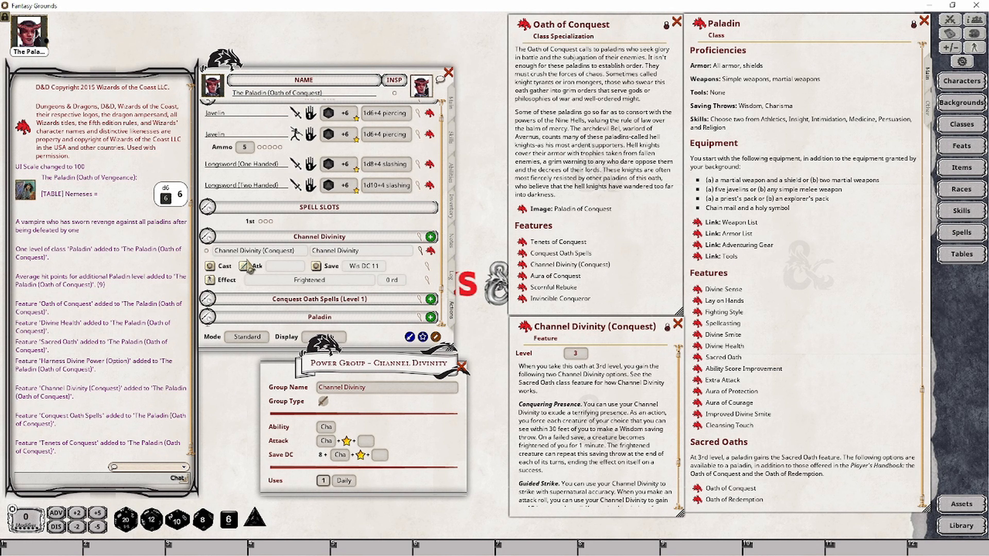
{"action": "left_click", "coordinate": [461, 367]}
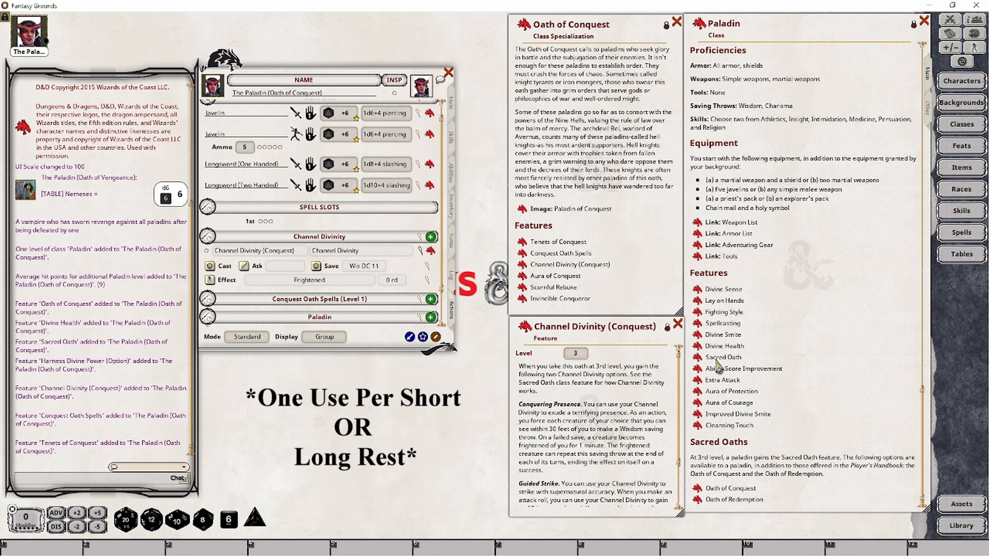
- Check the Sacred Oath feature's Channel Divinity rules and change the Channel Divinity power group's usage period to Rest
{"action": "left_click", "coordinate": [697, 358]}
{"action": "scroll", "coordinate": [396, 324], "scroll_direction": "down", "scroll_amount": 8}
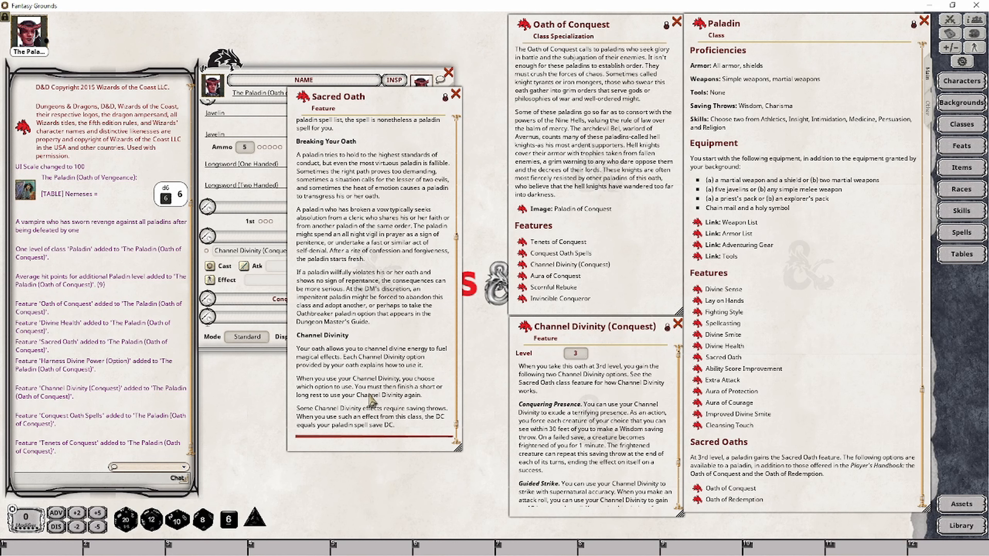
{"action": "left_click", "coordinate": [455, 94]}
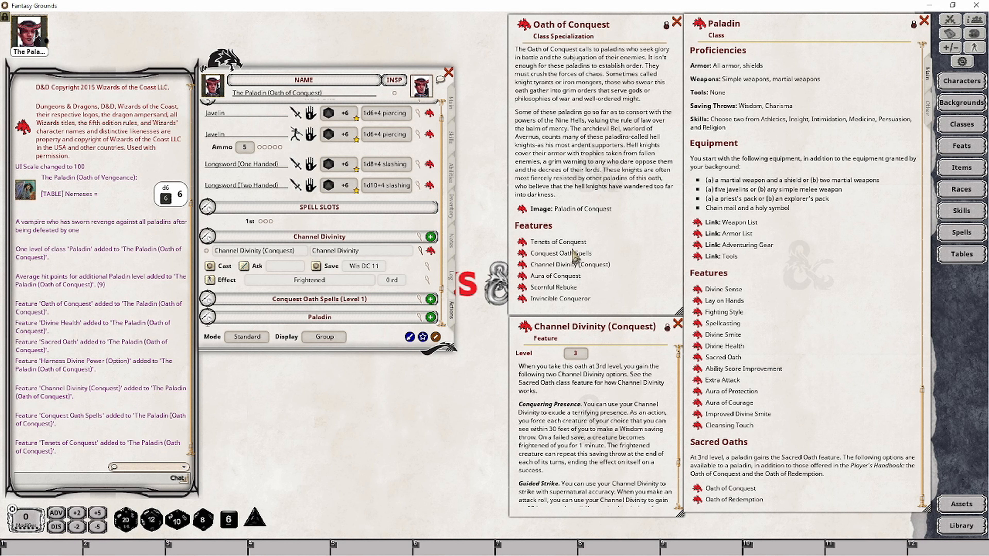
{"action": "left_click", "coordinate": [698, 356]}
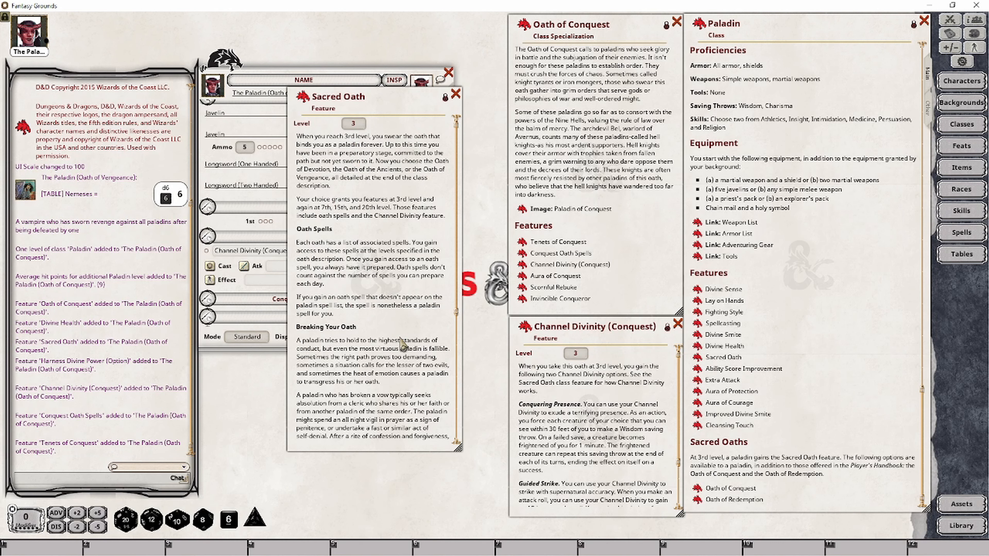
{"action": "scroll", "coordinate": [403, 345], "scroll_direction": "down", "scroll_amount": 5}
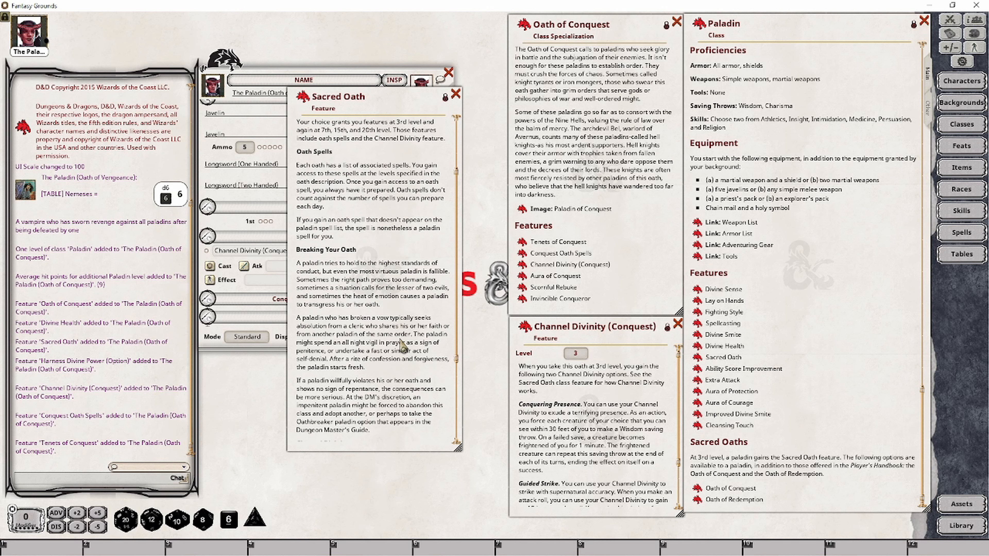
{"action": "scroll", "coordinate": [402, 345], "scroll_direction": "down", "scroll_amount": 8}
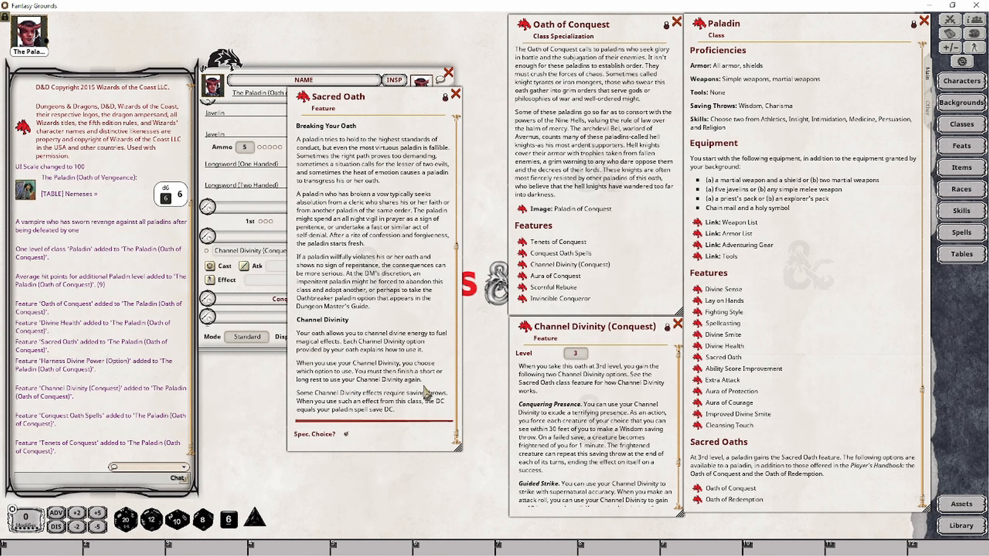
{"action": "left_click", "coordinate": [455, 94]}
{"action": "left_click", "coordinate": [420, 236]}
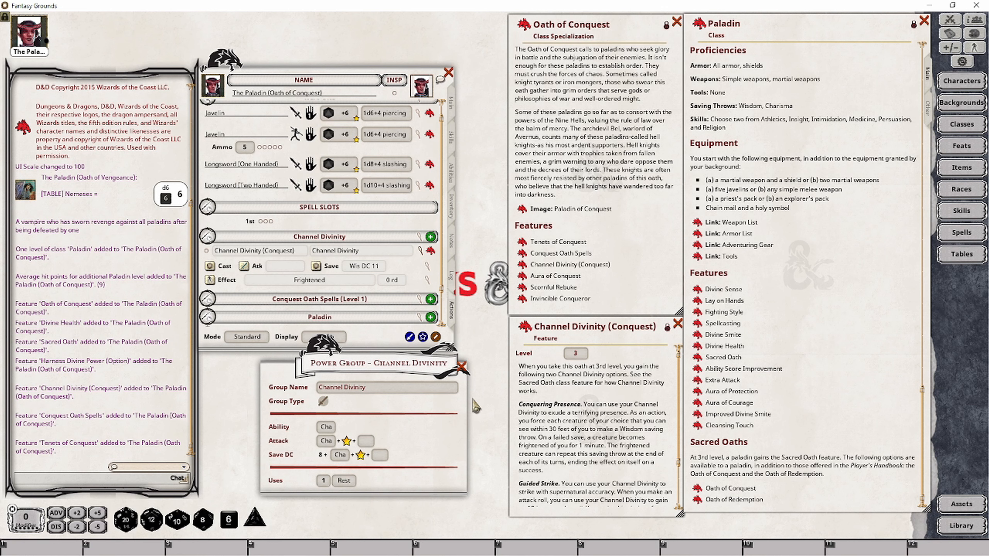
{"action": "left_click", "coordinate": [461, 367]}
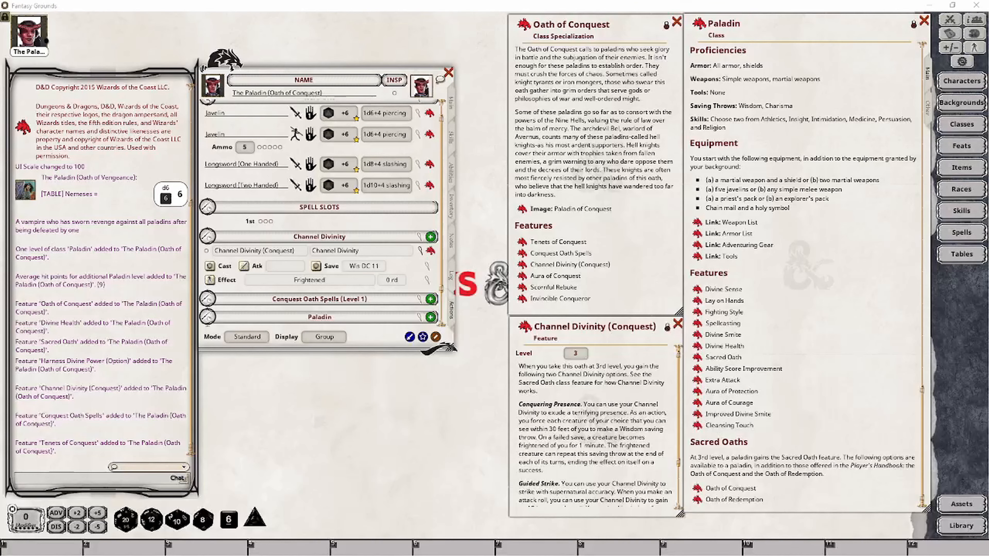
- Rename the Channel Divinity (Conquest) power as Conquering Presence
{"action": "left_click", "coordinate": [300, 251]}
{"action": "key", "text": "ctrl+a"}
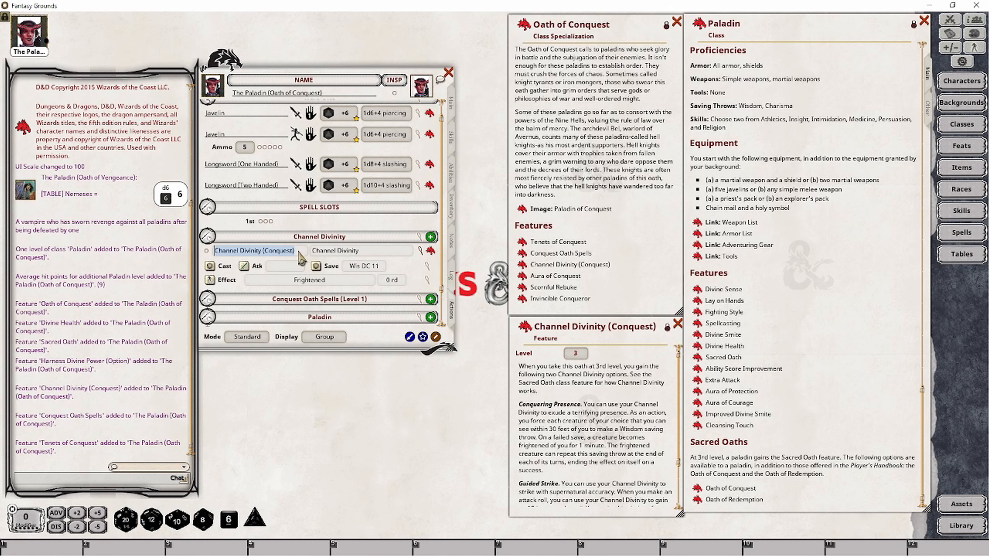
{"action": "key", "text": "BackSpace"}
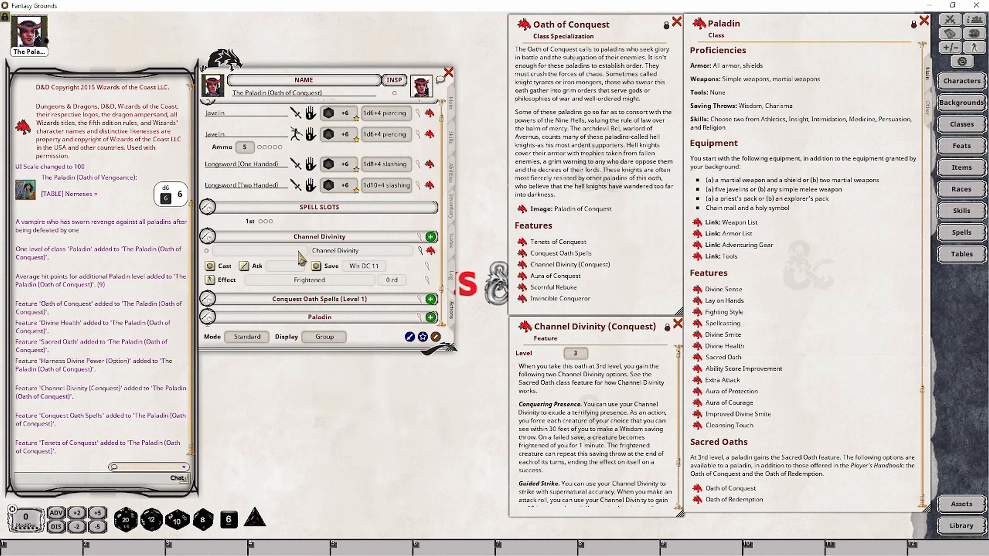
{"action": "type", "text": "Conq"}
{"action": "type", "text": "uering Presen"}
{"action": "type", "text": "se"}
{"action": "key", "text": "BackSpace"}
{"action": "key", "text": "BackSpace"}
{"action": "type", "text": "ce"}
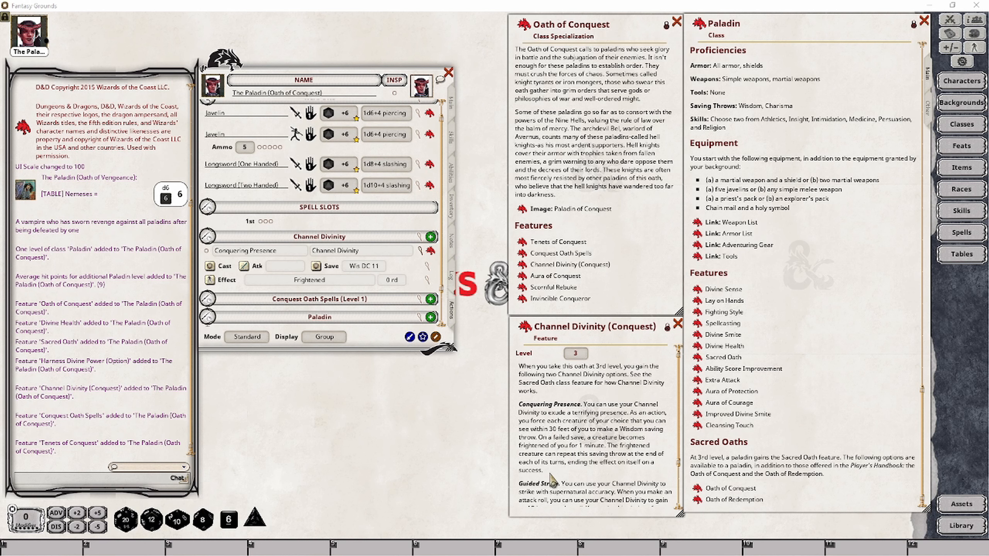
- Set the duration of Conquering Presence's Frightened effect to 1 minute
{"action": "left_click", "coordinate": [427, 280]}
{"action": "left_click_drag", "start_coordinate": [473, 222], "coordinate": [278, 370]}
{"action": "left_click", "coordinate": [278, 427]}
{"action": "type", "text": "1"}
{"action": "left_click", "coordinate": [307, 428]}
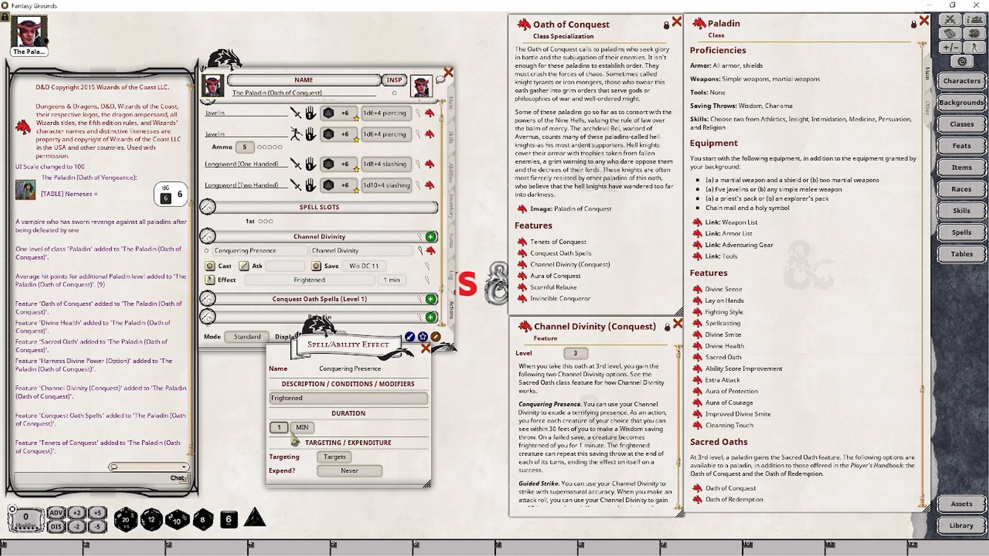
- Change the Conquering Presence effect's description to "Conquering Presence; Frightened"
{"action": "left_click", "coordinate": [312, 399]}
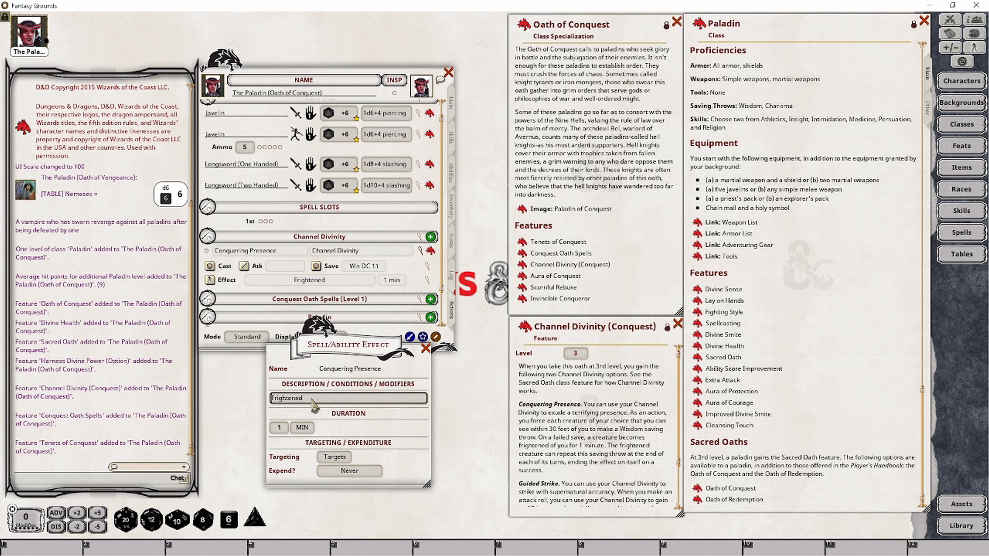
{"action": "type", "text": "Conquering P"}
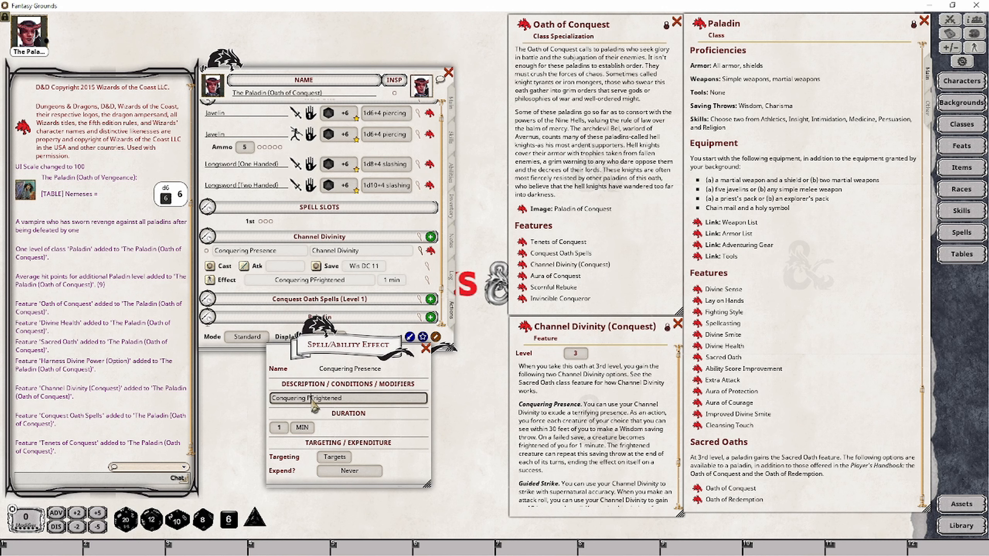
{"action": "type", "text": "resence;"}
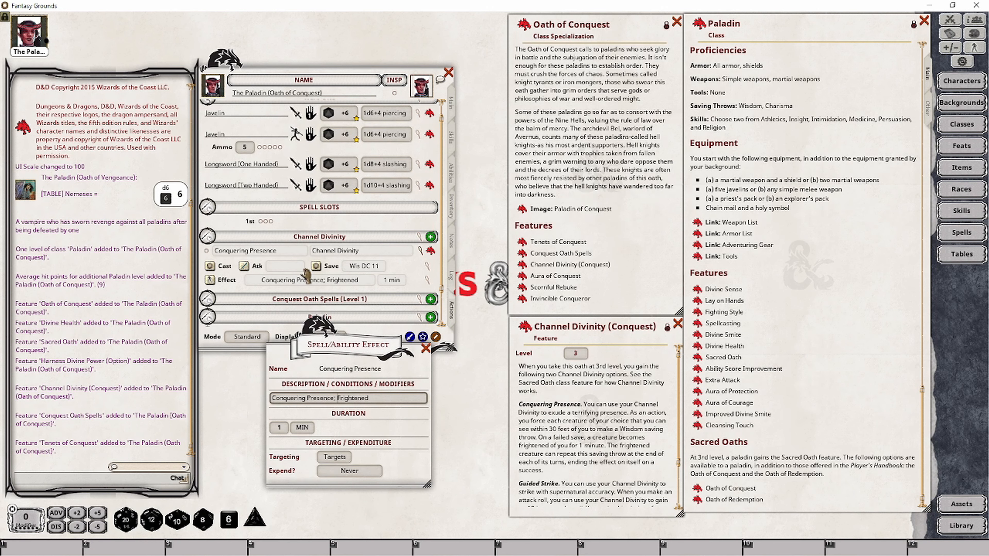
{"action": "left_click", "coordinate": [426, 349]}
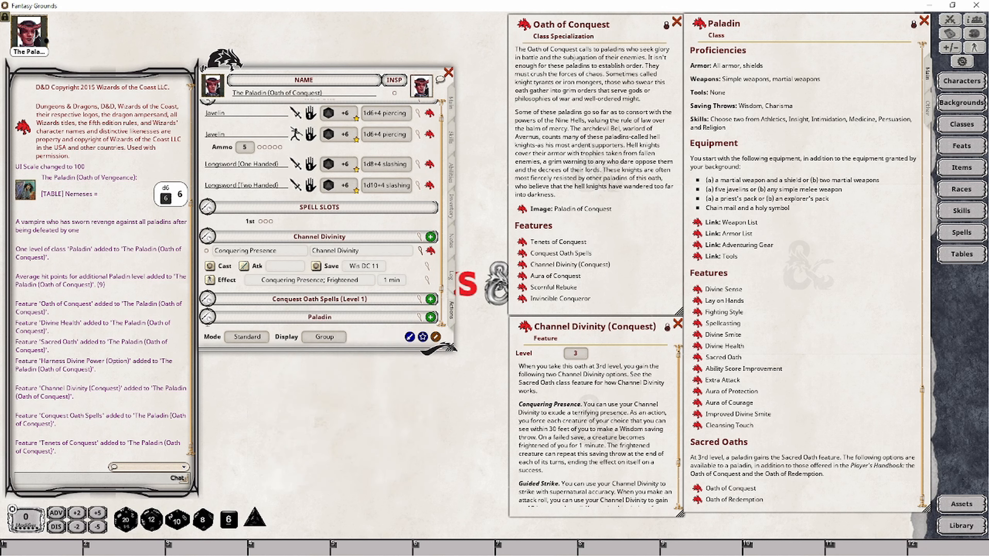
- Bring up the Combat Tracker and make the Vampire the target of The Paladin (Oath of Conquest)
{"action": "scroll", "coordinate": [595, 428], "scroll_direction": "down", "scroll_amount": 2}
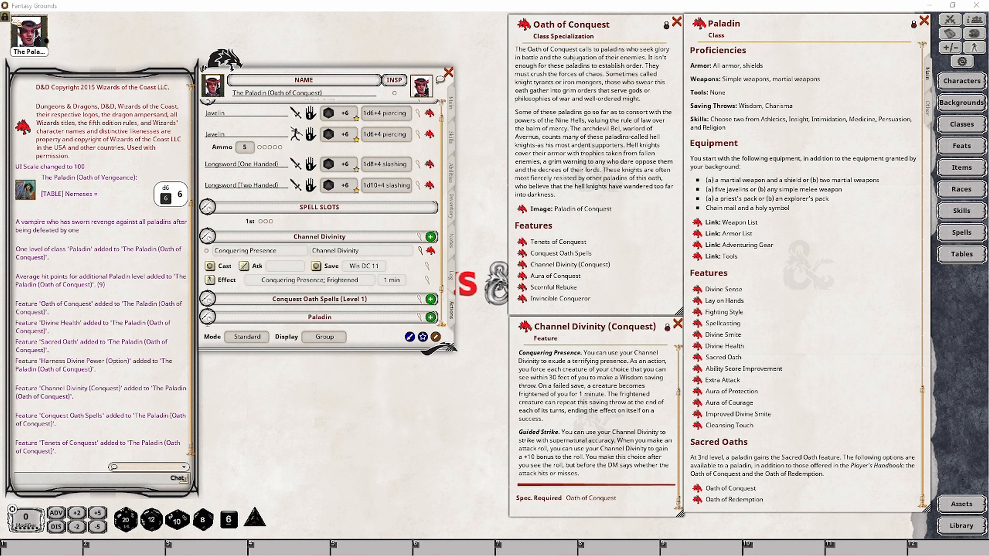
{"action": "left_click", "coordinate": [949, 19]}
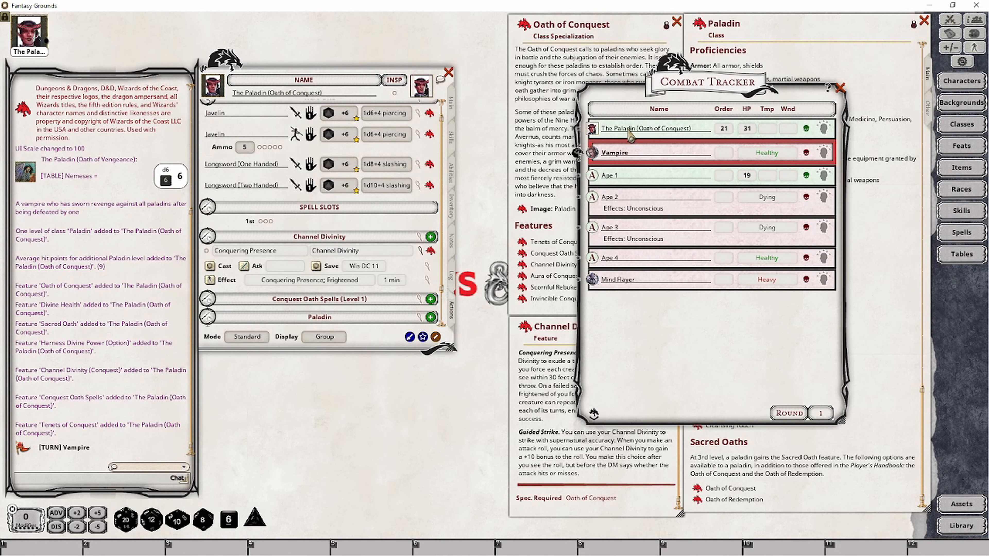
{"action": "left_click", "coordinate": [552, 368]}
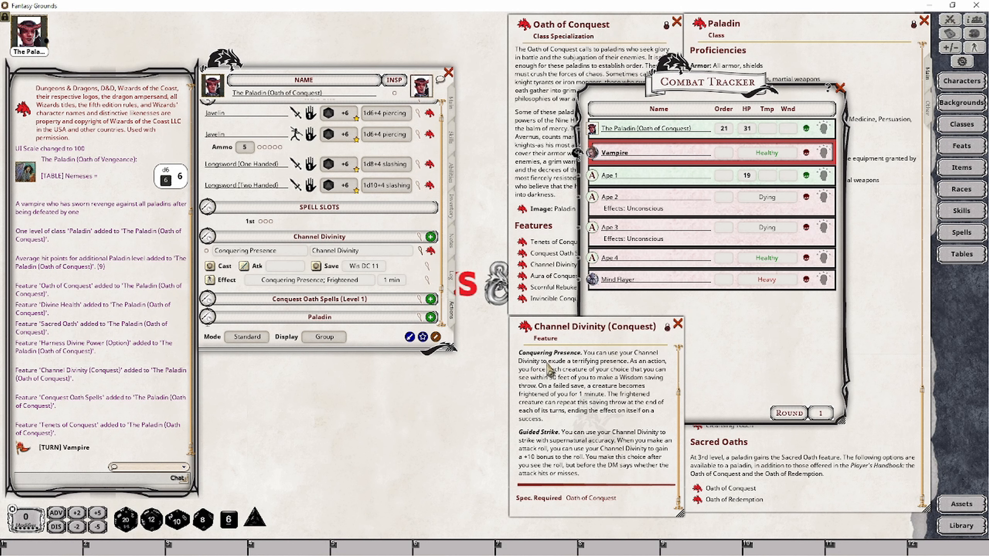
{"action": "left_click", "coordinate": [776, 328]}
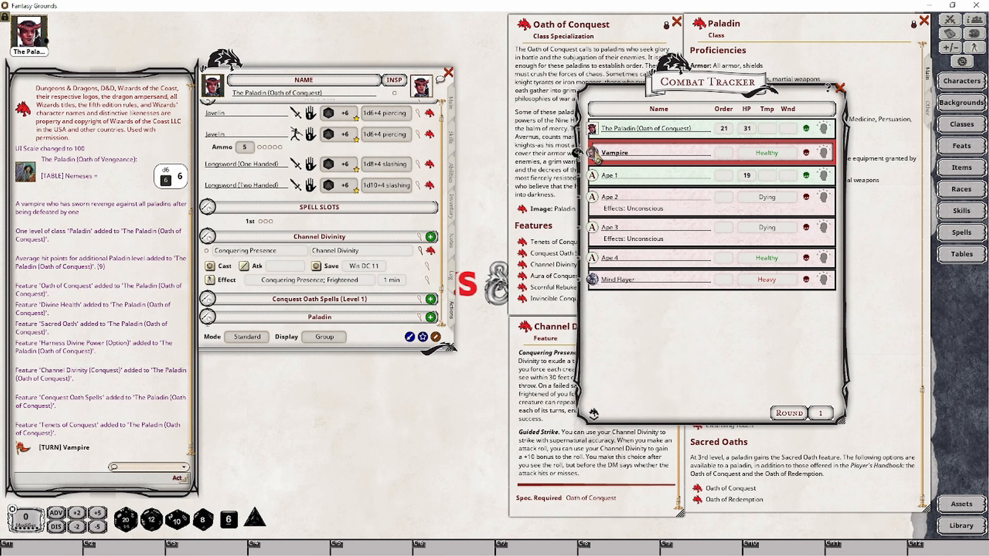
{"action": "left_click_drag", "start_coordinate": [595, 154], "coordinate": [652, 145]}
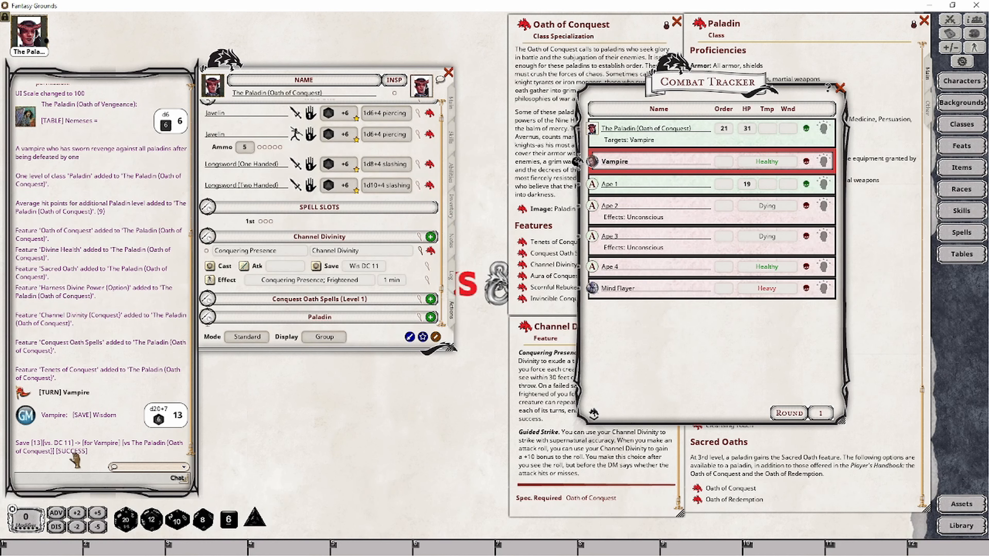
- Test the Conquering Presence effect and Wisdom save on the Vampire, clearing the effect from its Combat Tracker entry
{"action": "left_click_drag", "start_coordinate": [210, 280], "coordinate": [612, 163]}
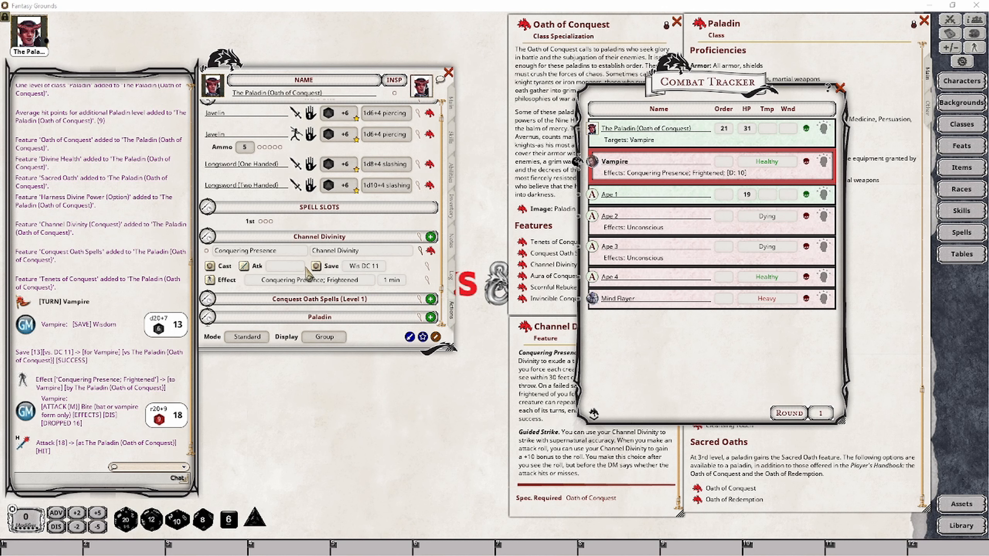
{"action": "left_click", "coordinate": [316, 267]}
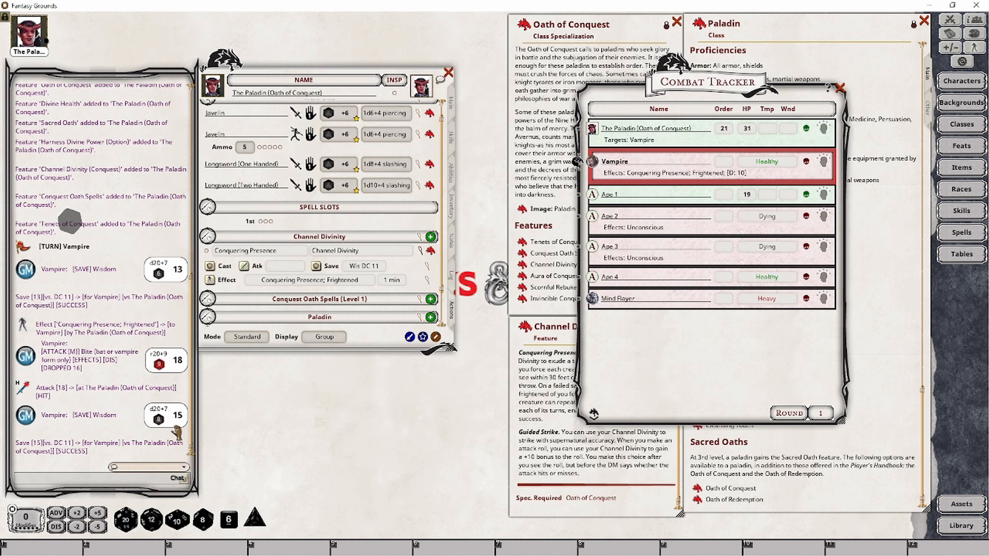
{"action": "left_click", "coordinate": [823, 162]}
{"action": "left_click", "coordinate": [817, 175]}
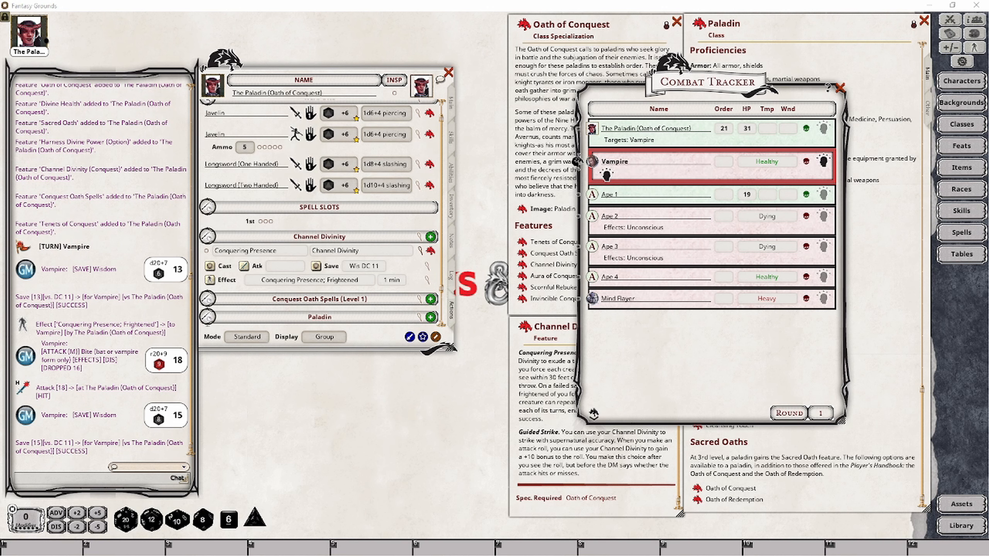
- Add the Channel Divinity (Conquest) feature to the powers a second time and assign this copy to the group Channel Divinity
{"action": "left_click", "coordinate": [561, 455]}
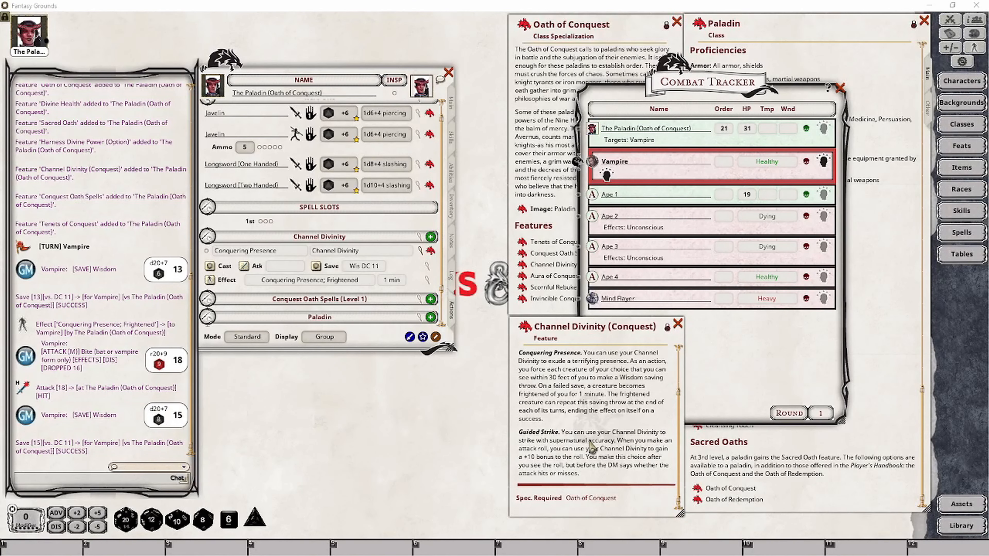
{"action": "left_click_drag", "start_coordinate": [526, 328], "coordinate": [368, 302]}
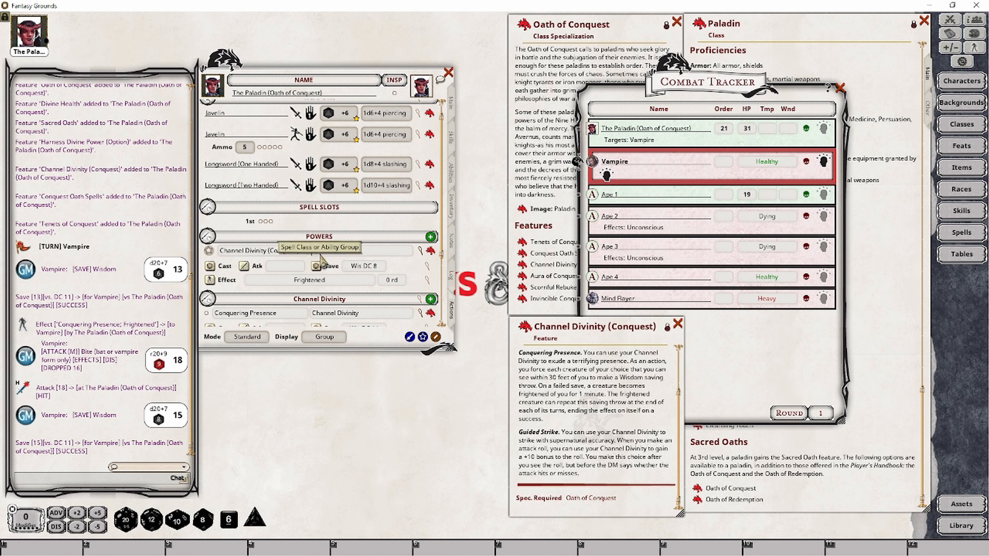
{"action": "type", "text": "Channel Divinity"}
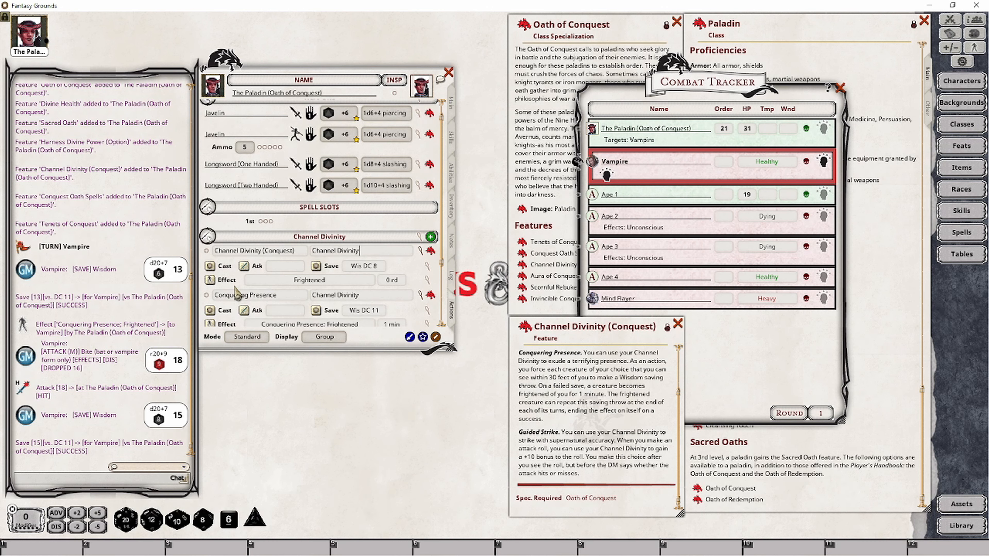
- Rename the second Channel Divinity (Conquest) power as Guided Strike
{"action": "left_click", "coordinate": [299, 255]}
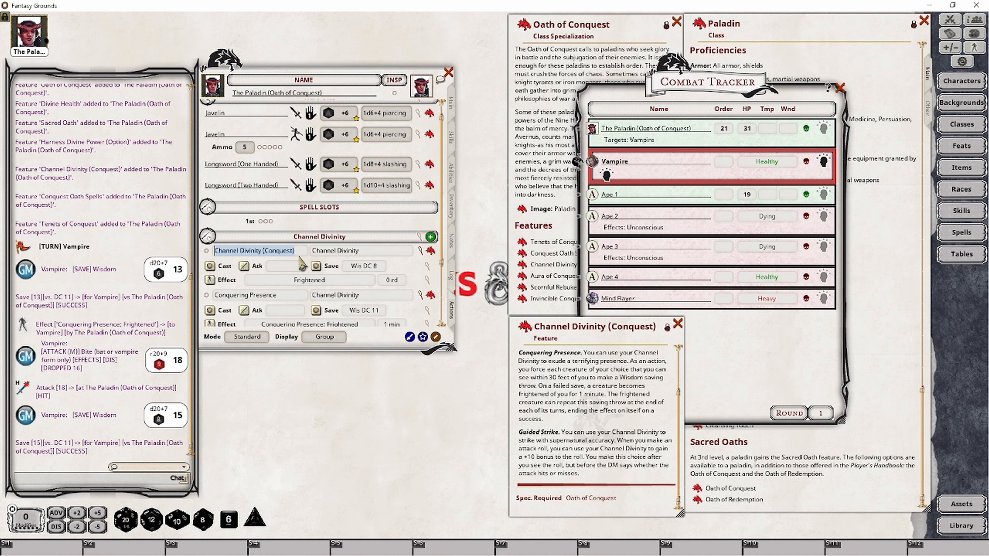
{"action": "type", "text": "guided"}
{"action": "key", "text": "Home"}
{"action": "type", "text": "G"}
{"action": "key", "text": "Delete"}
{"action": "type", "text": "Str"}
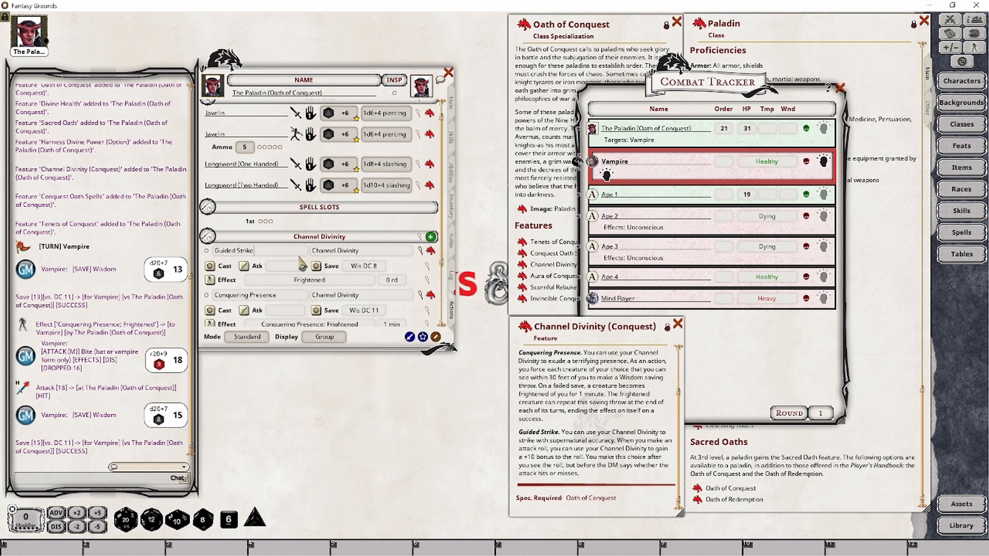
- Delete the cast and save action from the Guided Strike power
{"action": "right_click", "coordinate": [357, 268]}
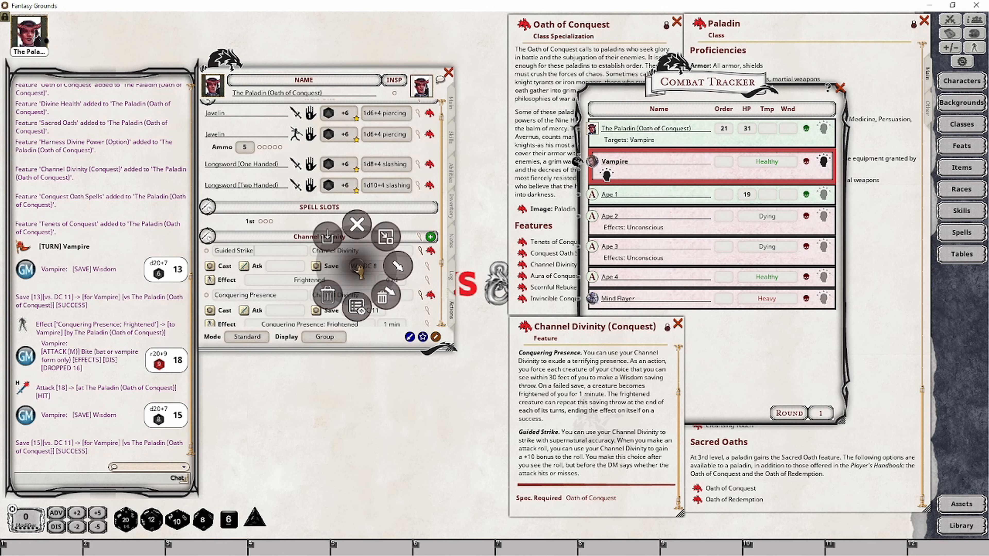
{"action": "left_click", "coordinate": [382, 297]}
{"action": "left_click", "coordinate": [419, 300]}
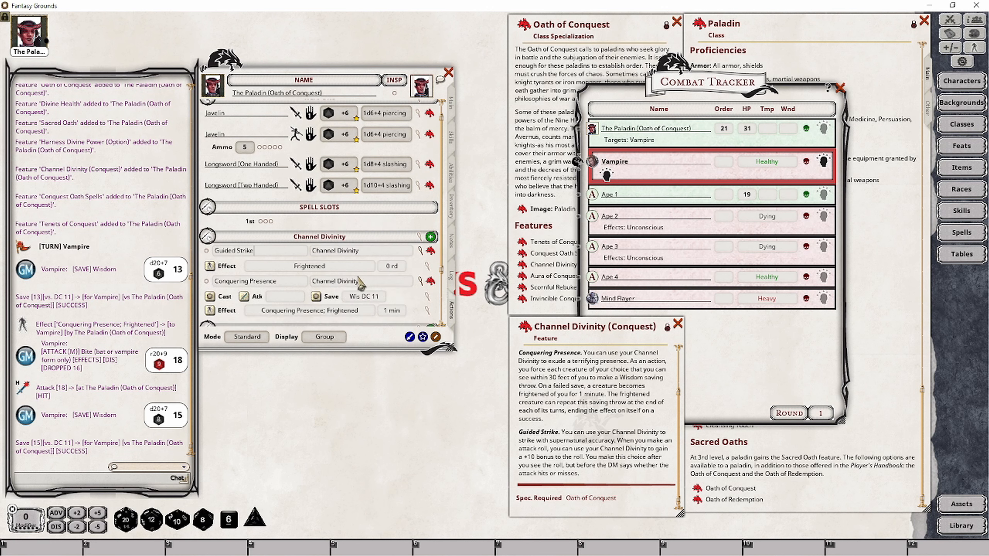
- Replace the Frightened effect of the Guided Strike power with a new empty effect
{"action": "right_click", "coordinate": [350, 269]}
{"action": "left_click", "coordinate": [374, 291]}
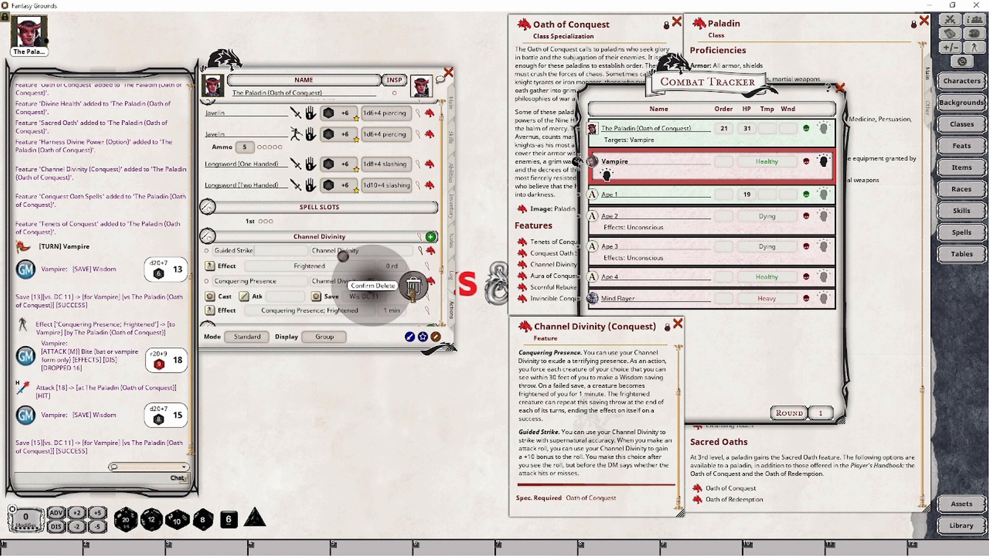
{"action": "left_click", "coordinate": [411, 296]}
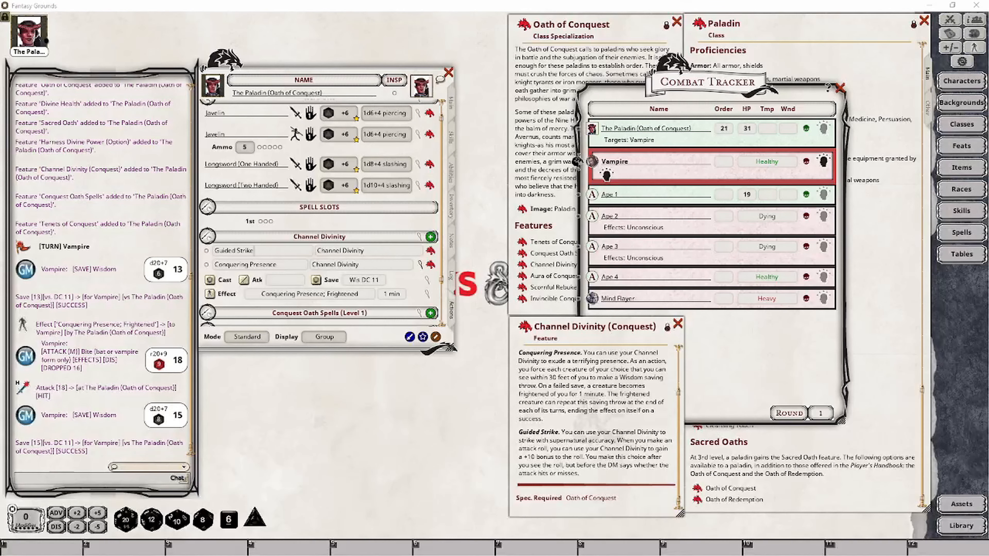
{"action": "right_click", "coordinate": [353, 250]}
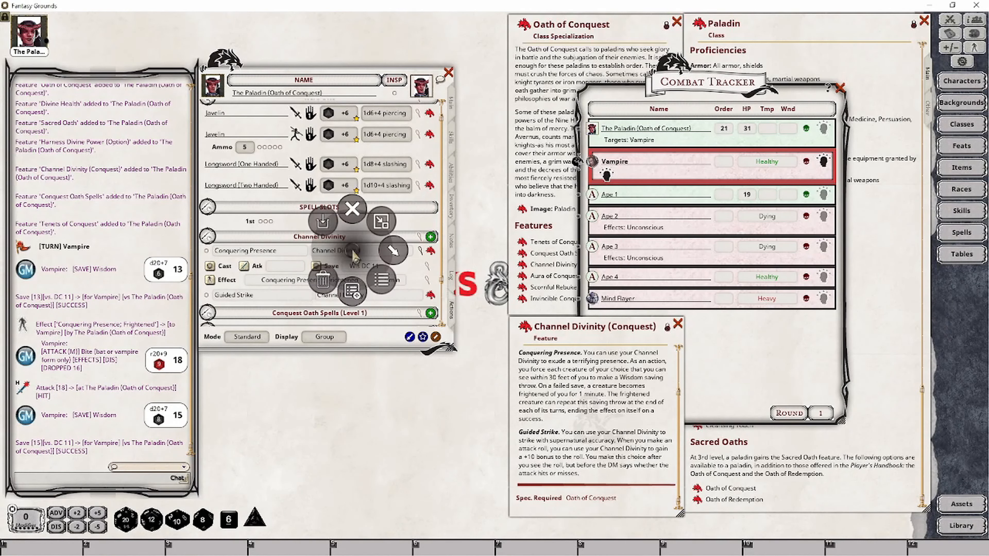
{"action": "left_click", "coordinate": [394, 260]}
{"action": "left_click", "coordinate": [391, 299]}
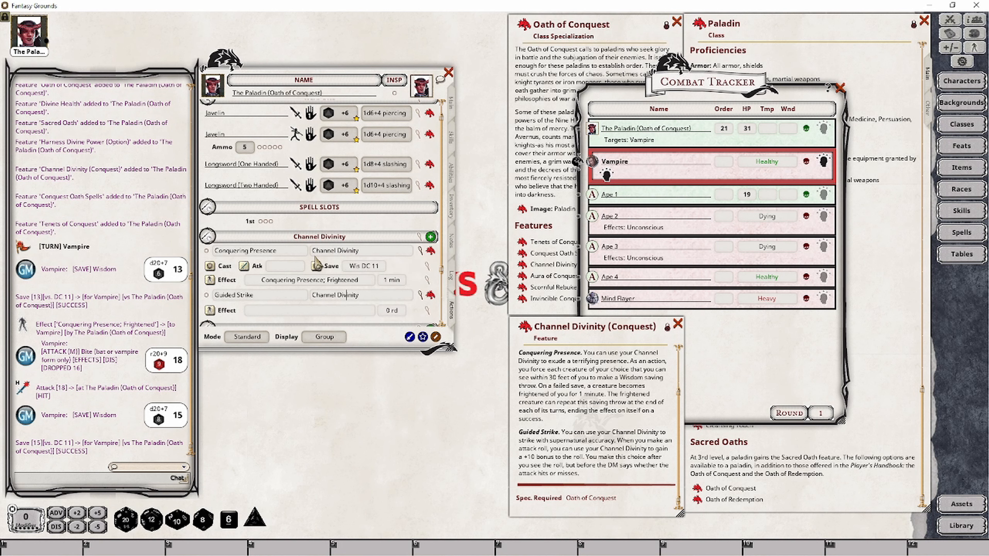
- Set the new Guided Strike effect's description to "Guided Strike; ATK: 10"
{"action": "left_click", "coordinate": [427, 311]}
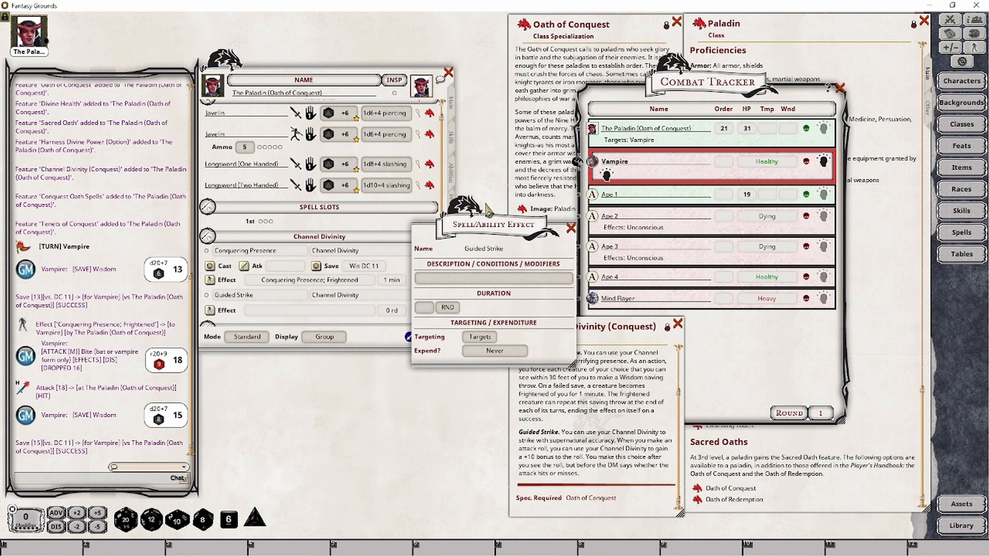
{"action": "left_click_drag", "start_coordinate": [484, 237], "coordinate": [372, 358]}
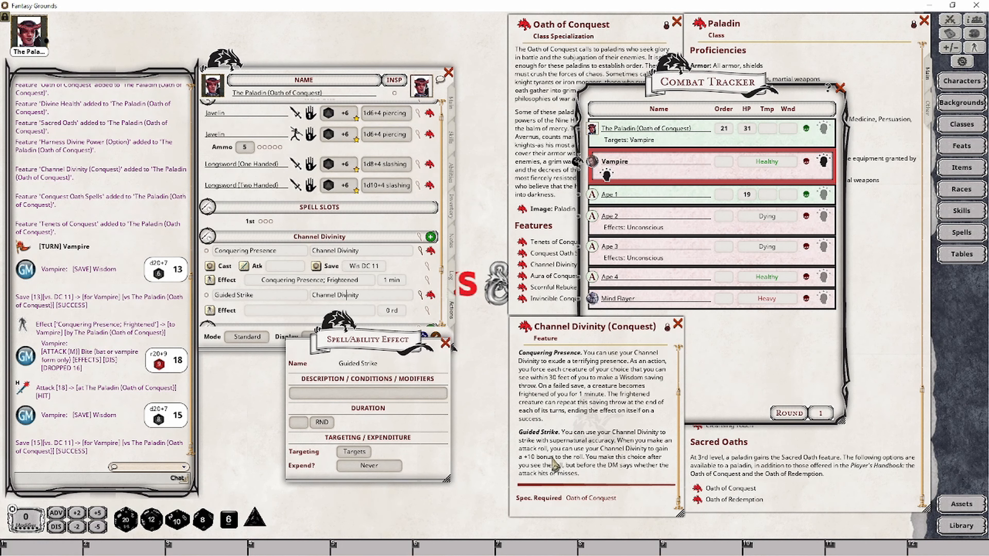
{"action": "left_click", "coordinate": [322, 393]}
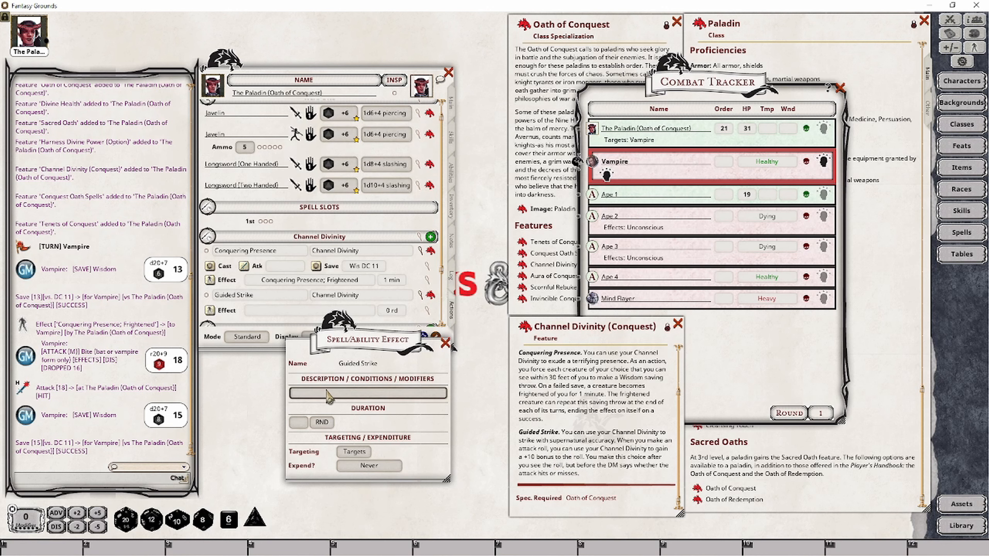
{"action": "type", "text": "G"}
{"action": "type", "text": "uided Strike"}
{"action": "key", "text": "BackSpace"}
{"action": "type", "text": "trike; ATK: 10"}
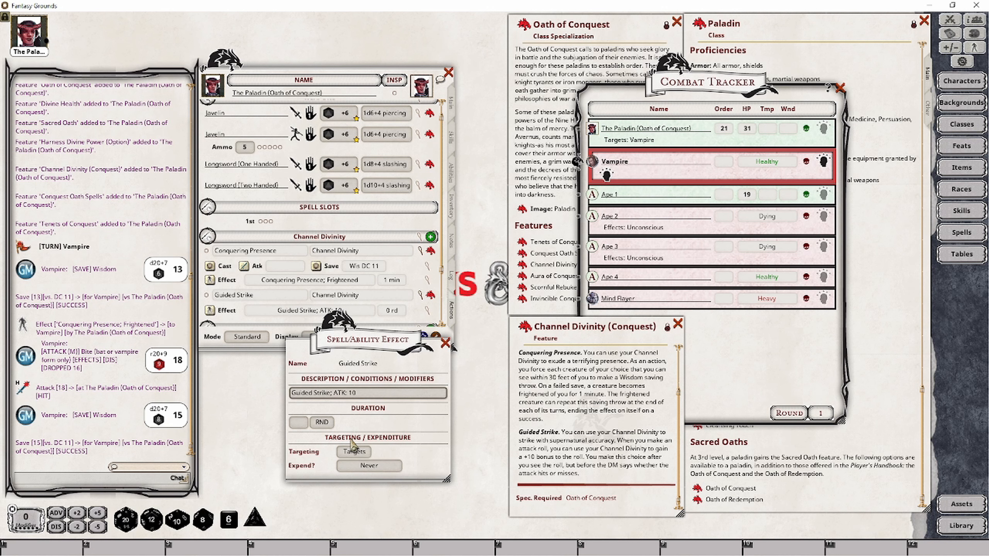
- Make the Guided Strike effect expend on next roll and target Self, and close its settings
{"action": "left_click", "coordinate": [387, 467]}
{"action": "left_click", "coordinate": [387, 467]}
{"action": "left_click", "coordinate": [356, 453]}
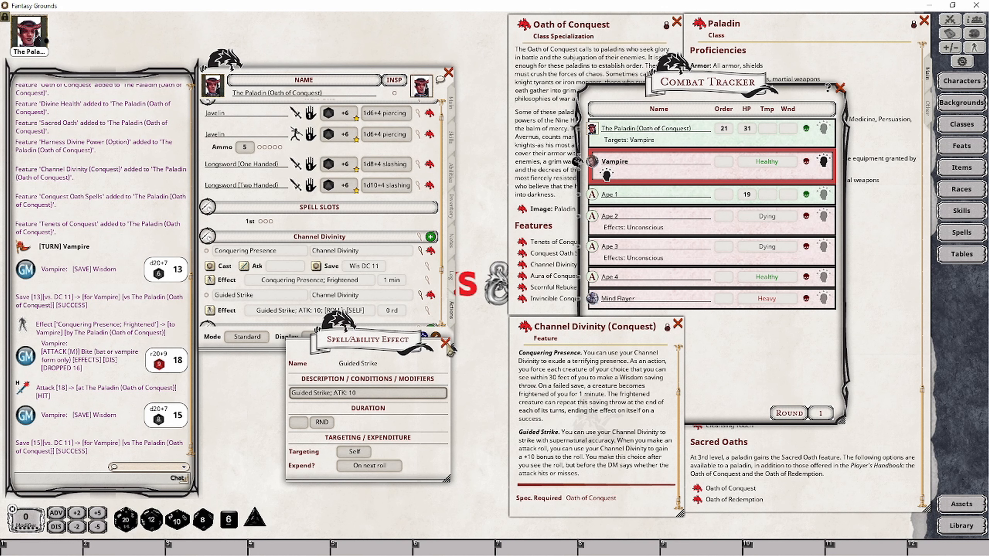
{"action": "left_click", "coordinate": [446, 343]}
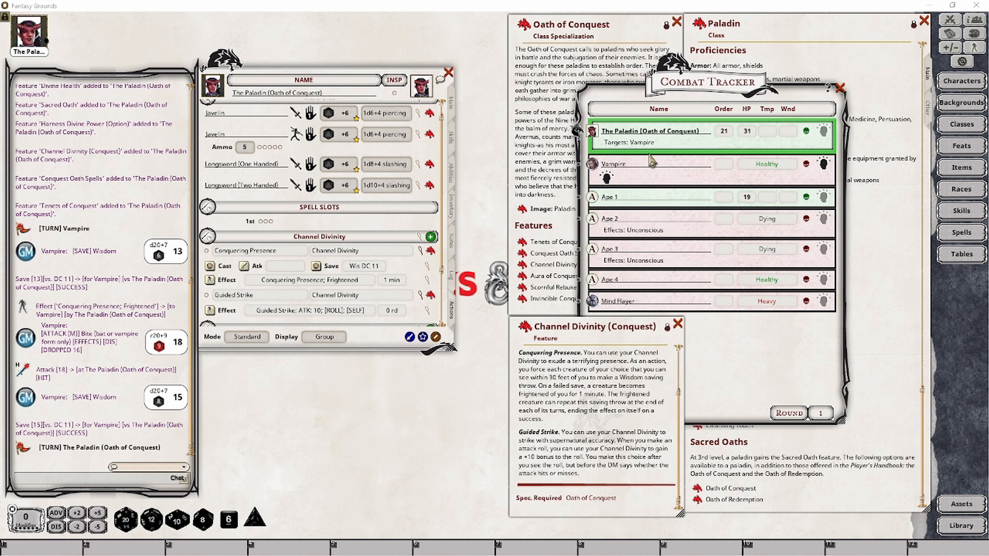
- Apply Guided Strike to the paladin, roll a one-handed longsword attack on the Vampire, and mark one use of Conquering Presence
{"action": "left_click", "coordinate": [209, 310]}
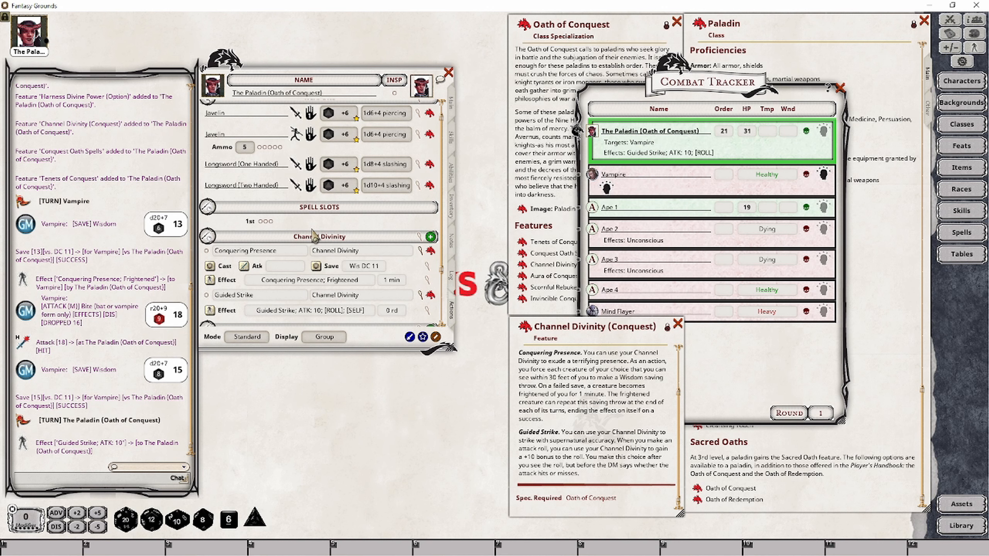
{"action": "double_click", "coordinate": [339, 168]}
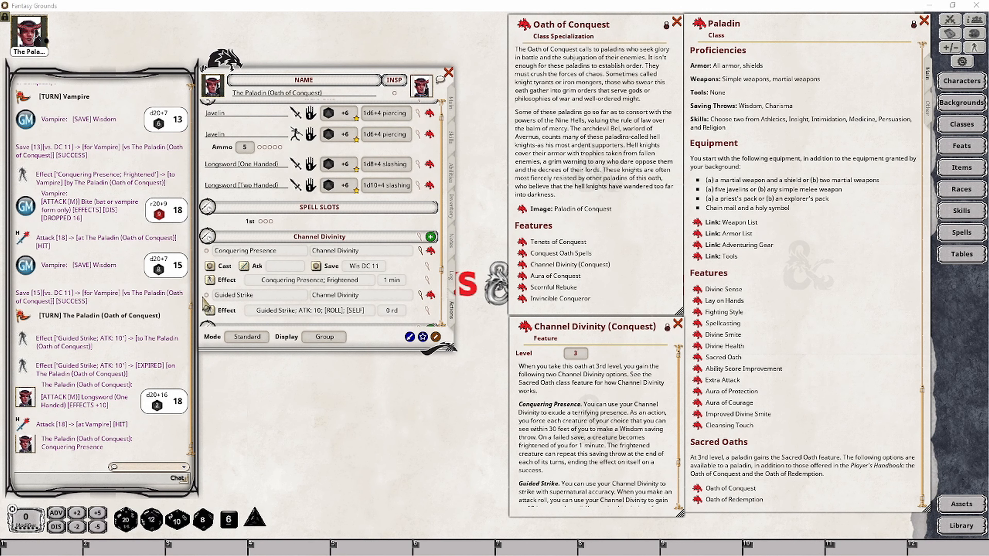
{"action": "left_click", "coordinate": [207, 252]}
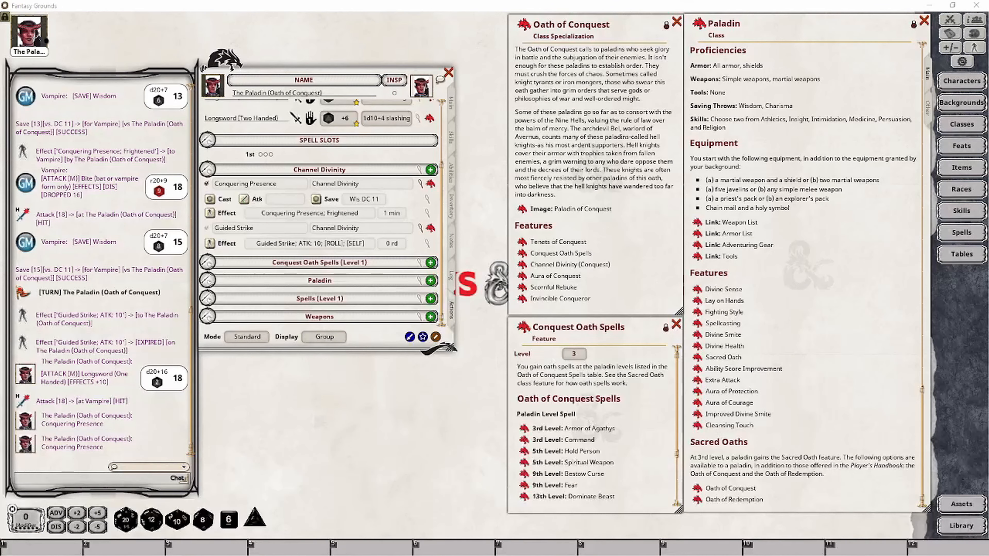
- Add two more Paladin class levels to the character, raising it to Paladin 5
{"action": "left_click", "coordinate": [454, 103]}
{"action": "left_click_drag", "start_coordinate": [700, 24], "coordinate": [289, 135]}
{"action": "left_click_drag", "start_coordinate": [703, 27], "coordinate": [234, 124]}
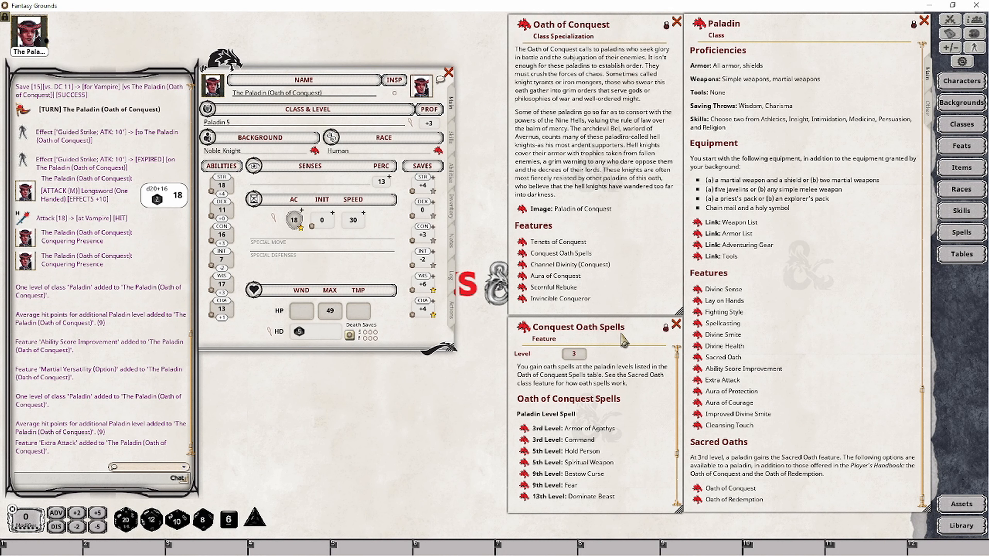
- Add Hold Person and Spiritual Weapon from the oath spell list to the Conquest Oath Spells group
{"action": "left_click", "coordinate": [453, 314]}
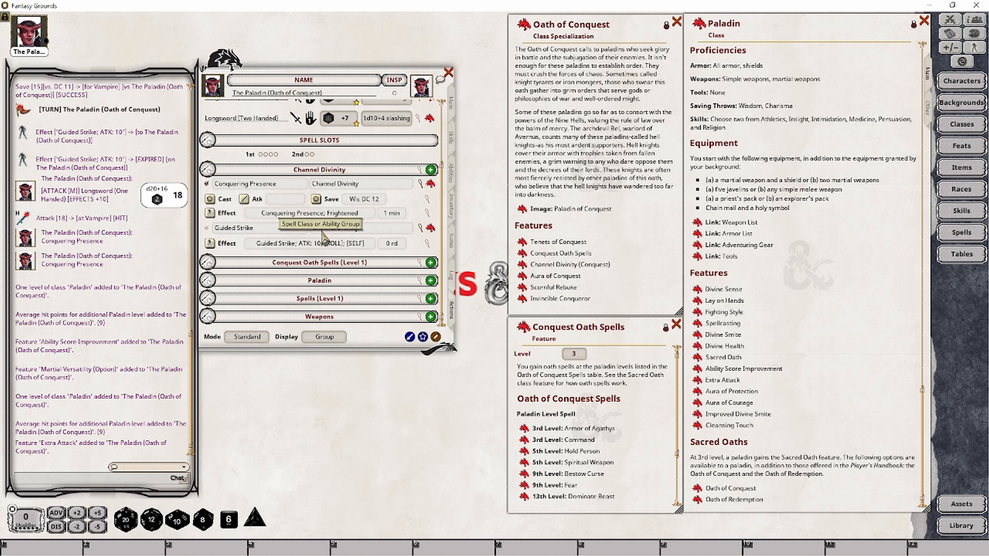
{"action": "left_click", "coordinate": [214, 266]}
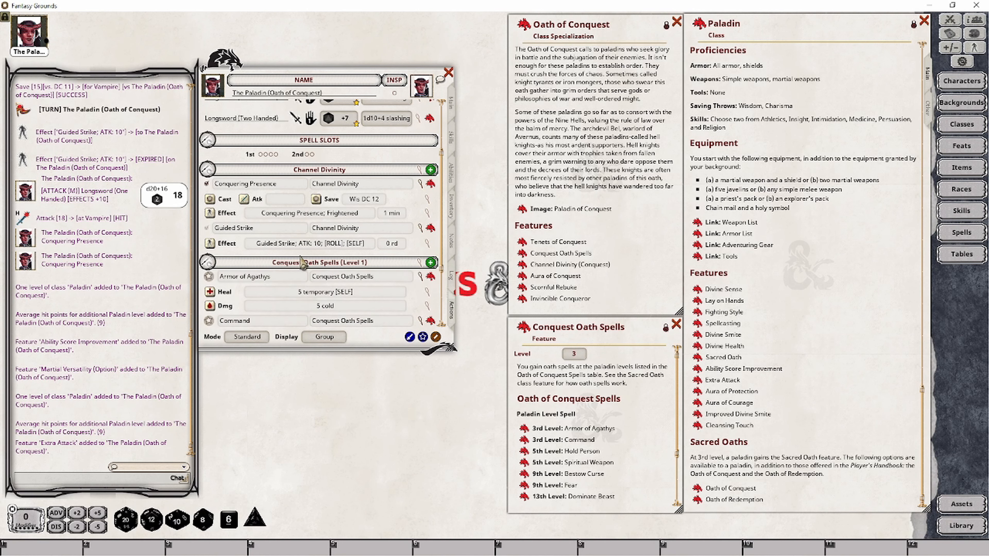
{"action": "scroll", "coordinate": [302, 265], "scroll_direction": "down", "scroll_amount": 2}
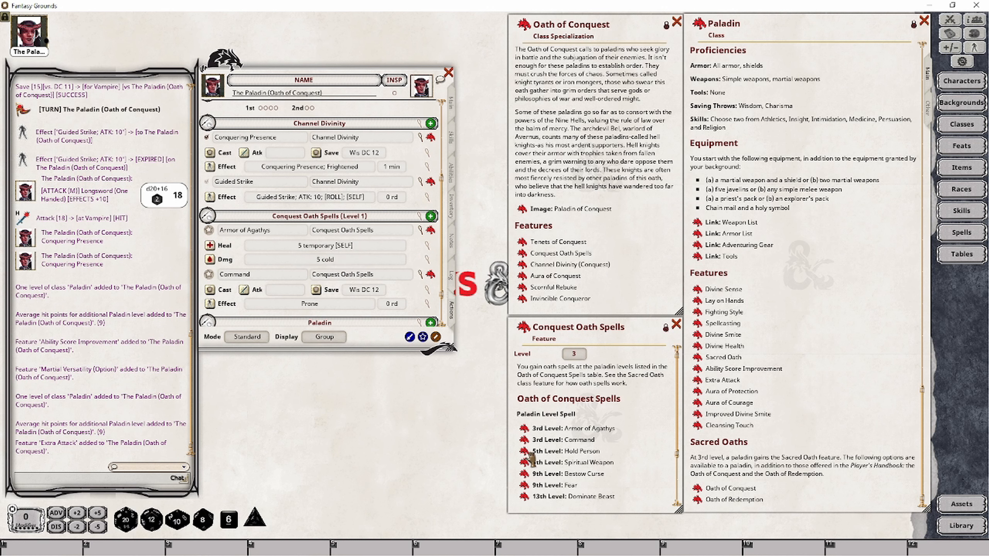
{"action": "left_click_drag", "start_coordinate": [402, 257], "coordinate": [356, 250]}
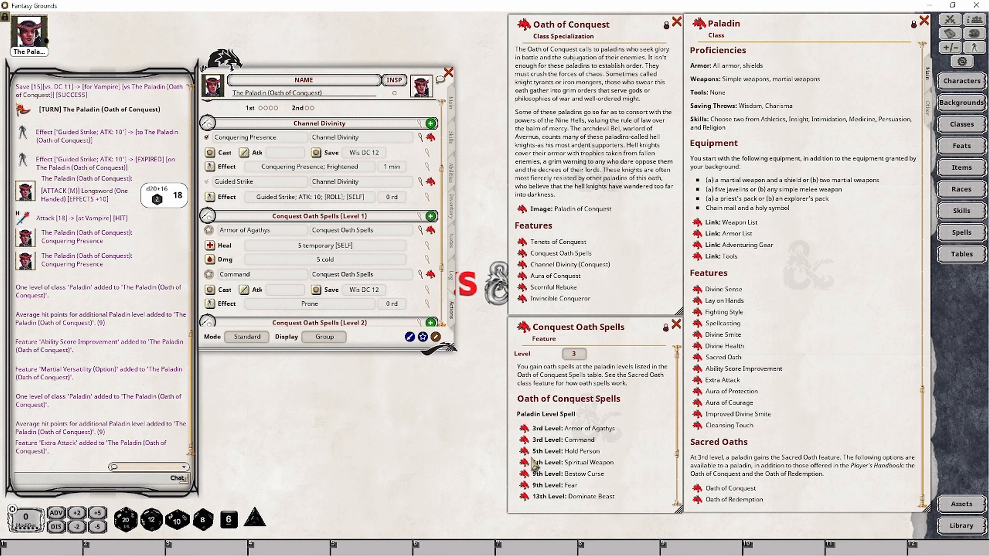
{"action": "left_click_drag", "start_coordinate": [524, 462], "coordinate": [354, 240]}
{"action": "scroll", "coordinate": [370, 245], "scroll_direction": "down", "scroll_amount": 4}
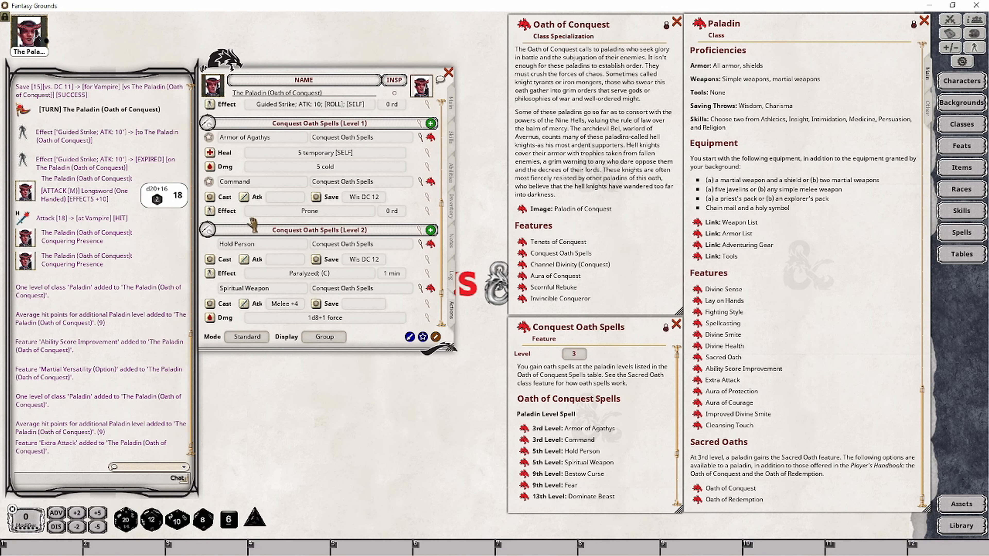
- Check the ability, attack and save DC settings of the Conquest Oath Spells group
{"action": "left_click", "coordinate": [419, 123]}
{"action": "left_click_drag", "start_coordinate": [482, 240], "coordinate": [352, 361]}
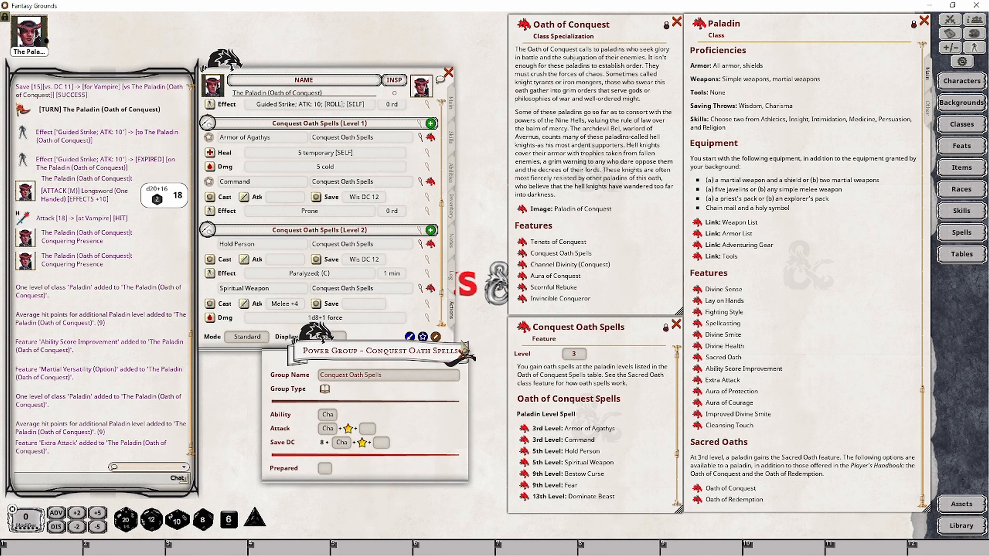
{"action": "left_click", "coordinate": [464, 354]}
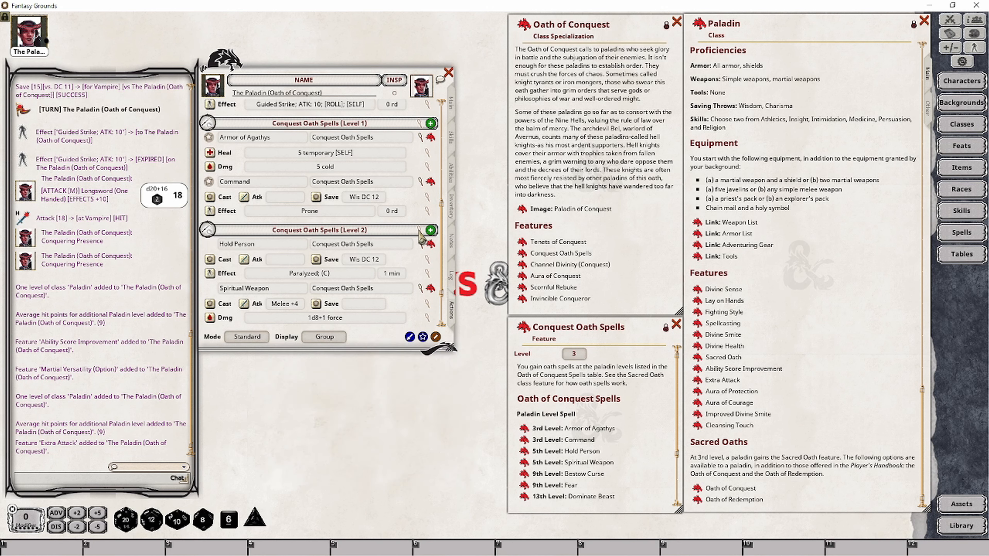
- Clear the Conquest Oath Spells group's ability and cycle it back to Cha
{"action": "left_click", "coordinate": [420, 230]}
{"action": "left_click", "coordinate": [328, 415]}
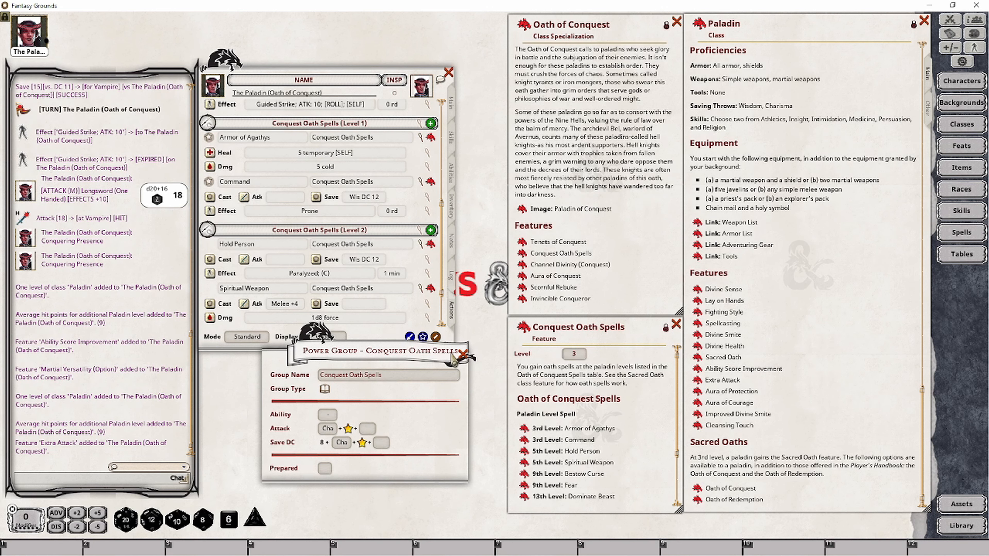
{"action": "left_click", "coordinate": [463, 355]}
{"action": "left_click", "coordinate": [420, 124]}
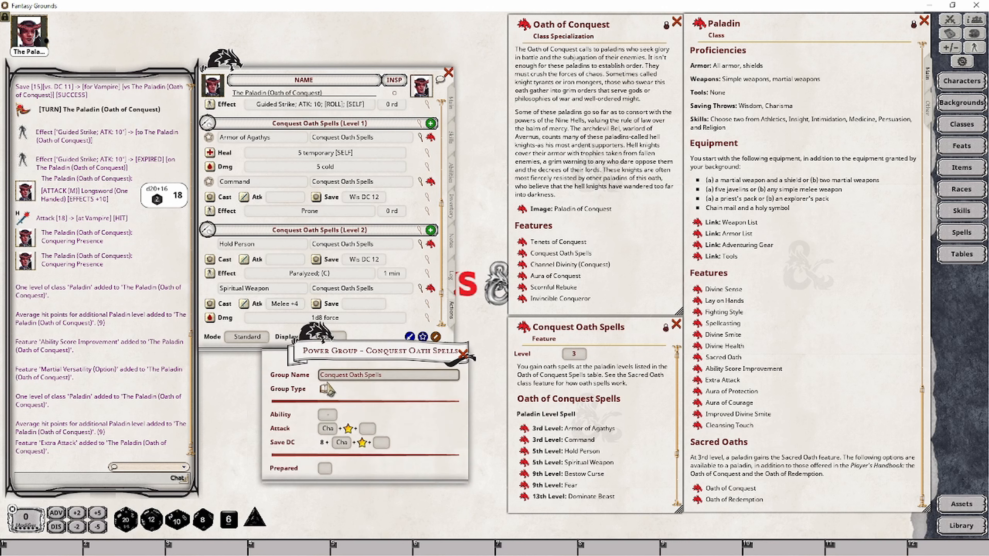
{"action": "left_click", "coordinate": [333, 416]}
{"action": "left_click", "coordinate": [332, 416]}
{"action": "left_click", "coordinate": [332, 417]}
{"action": "left_click", "coordinate": [333, 417]}
{"action": "left_click", "coordinate": [332, 417]}
{"action": "left_click", "coordinate": [332, 417]}
{"action": "left_click", "coordinate": [332, 416]}
{"action": "left_click", "coordinate": [333, 417]}
{"action": "left_click", "coordinate": [333, 417]}
{"action": "left_click", "coordinate": [333, 417]}
{"action": "left_click", "coordinate": [332, 417]}
{"action": "left_click", "coordinate": [333, 417]}
{"action": "left_click", "coordinate": [328, 415]}
{"action": "left_click", "coordinate": [328, 414]}
{"action": "left_click", "coordinate": [327, 414]}
{"action": "left_click", "coordinate": [327, 415]}
{"action": "left_click", "coordinate": [327, 414]}
{"action": "left_click", "coordinate": [328, 414]}
{"action": "left_click", "coordinate": [328, 415]}
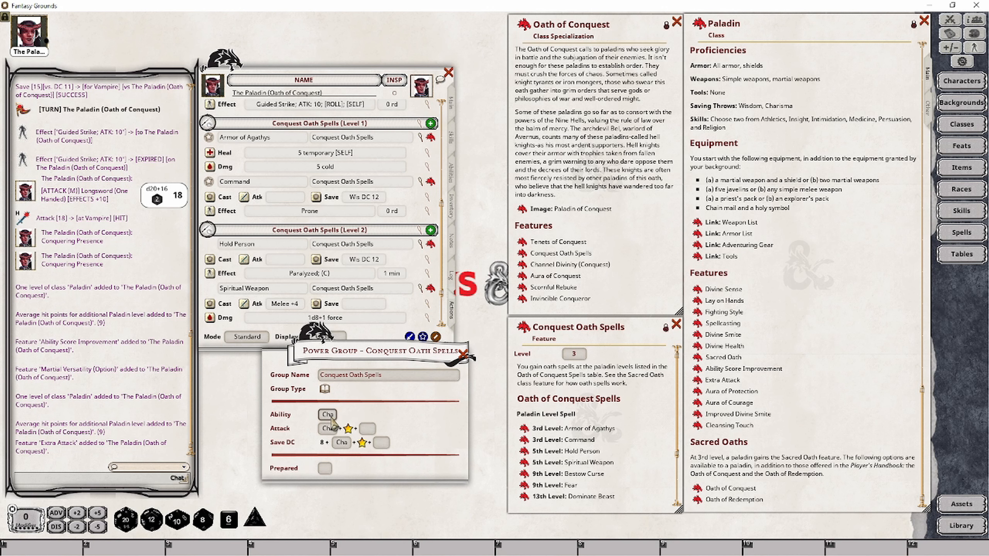
{"action": "left_click", "coordinate": [464, 354]}
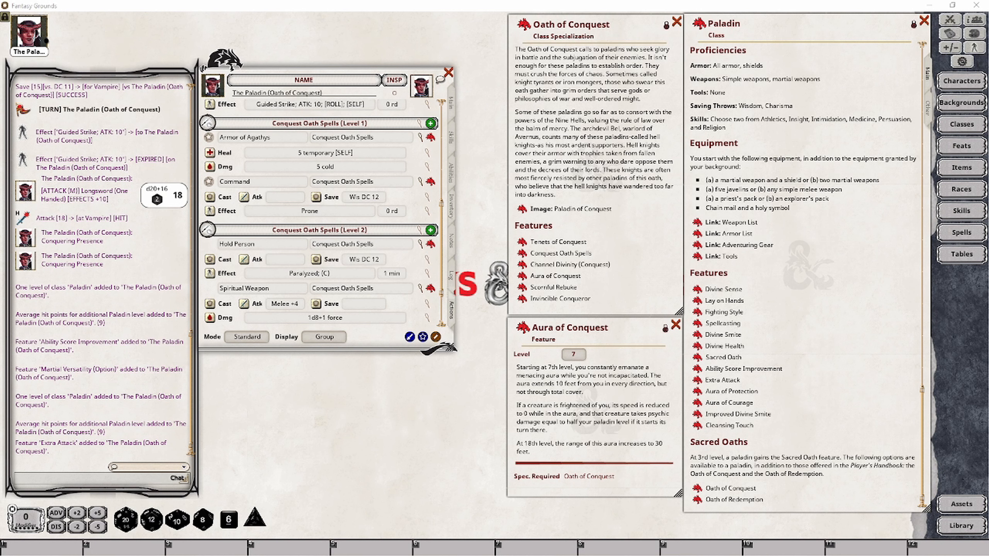
- Add the Aura of Conquest feature to the powers and assign it to the group Oath of Conquest
{"action": "left_click", "coordinate": [208, 234]}
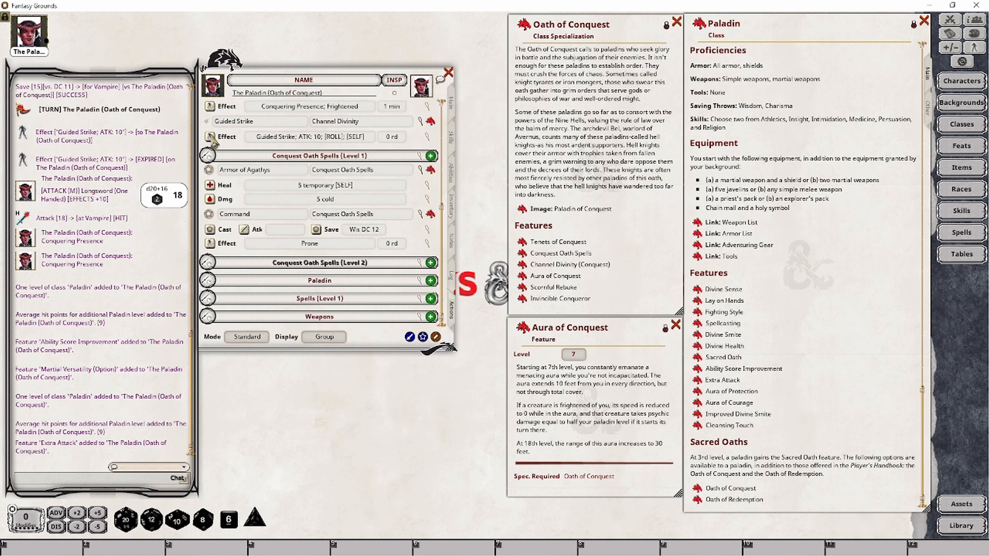
{"action": "left_click", "coordinate": [207, 159]}
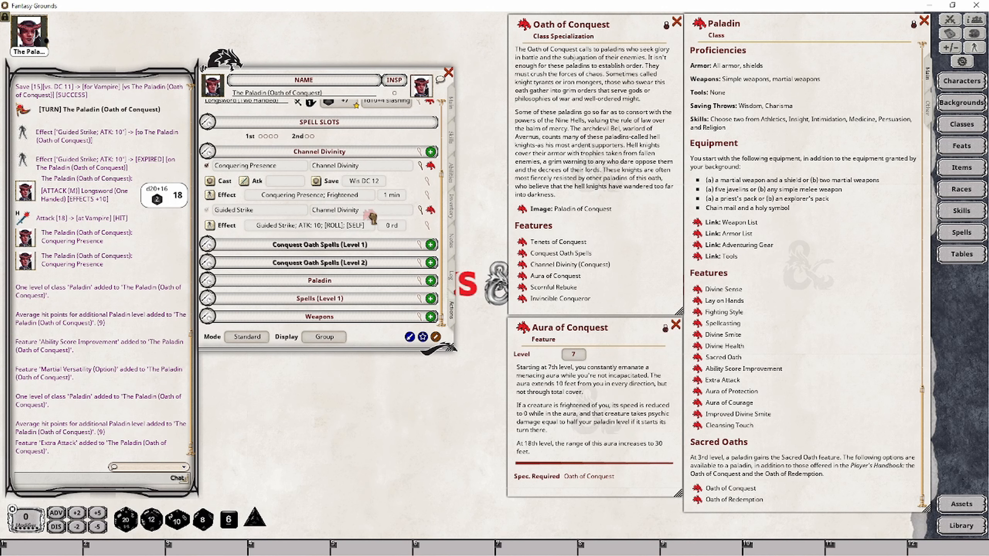
{"action": "scroll", "coordinate": [283, 201], "scroll_direction": "up", "scroll_amount": 2}
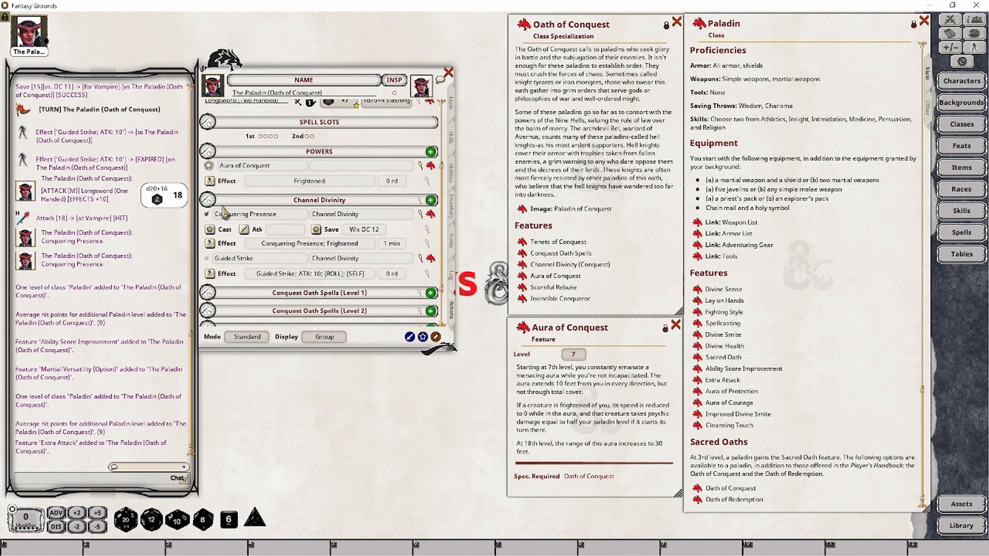
{"action": "left_click", "coordinate": [209, 200]}
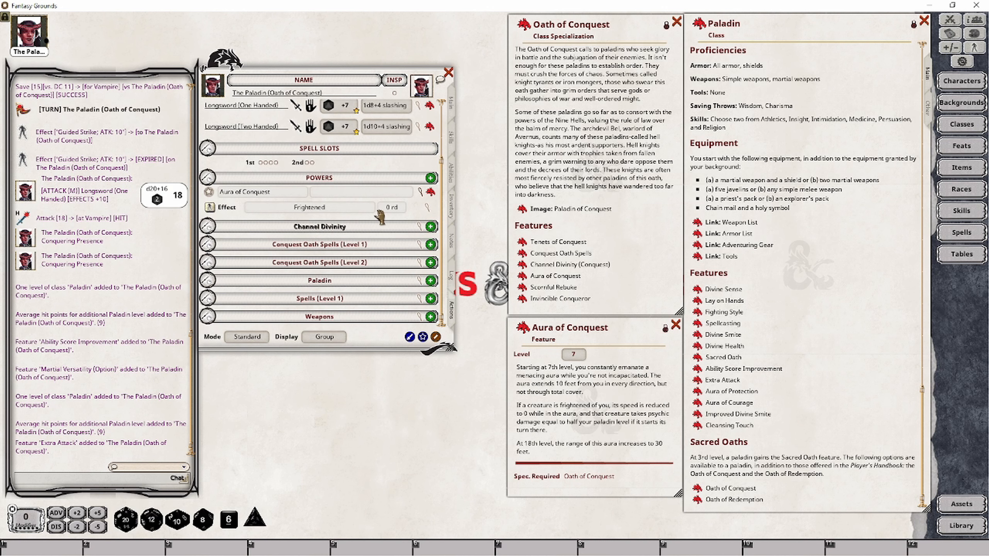
{"action": "type", "text": "ath of Conquest"}
{"action": "key", "text": "Tab"}
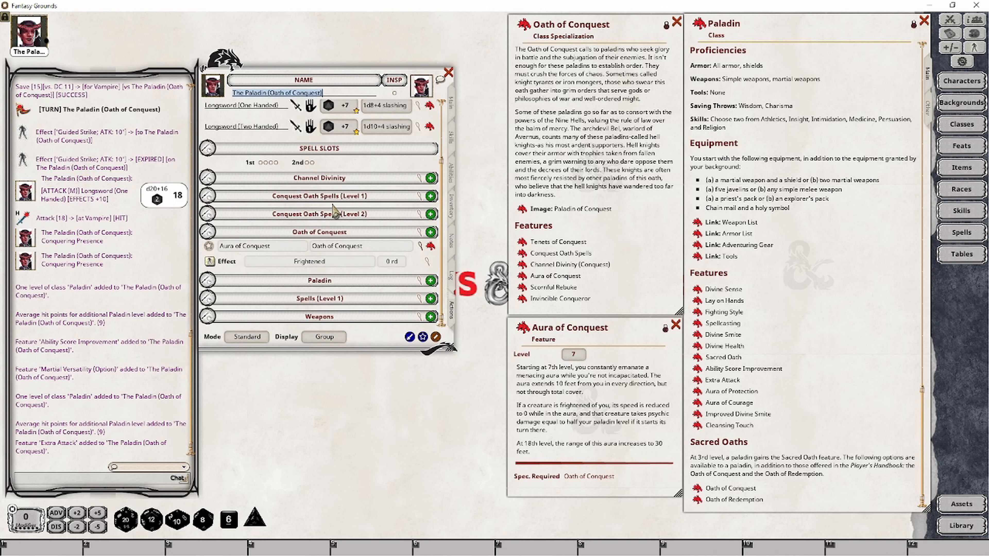
{"action": "left_click", "coordinate": [323, 180]}
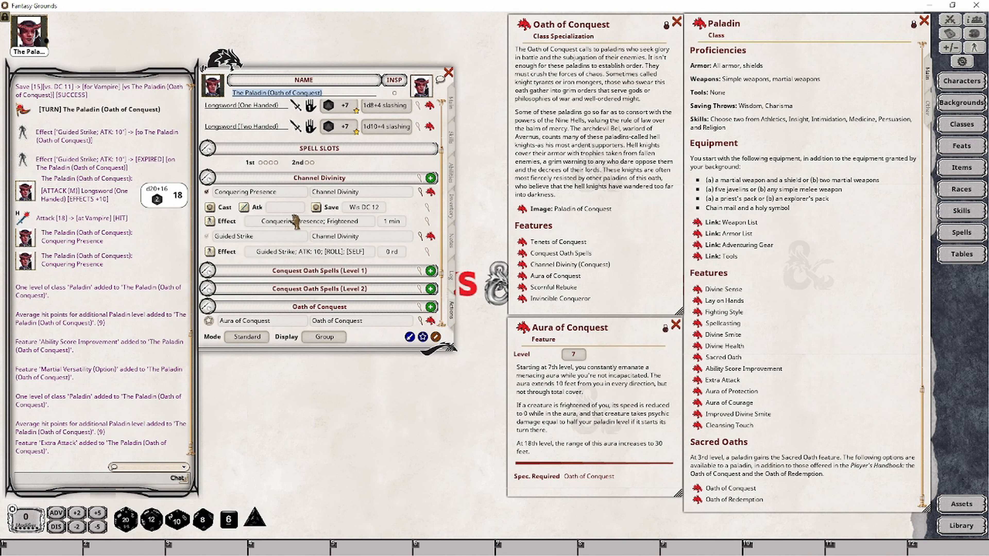
{"action": "left_click", "coordinate": [298, 181]}
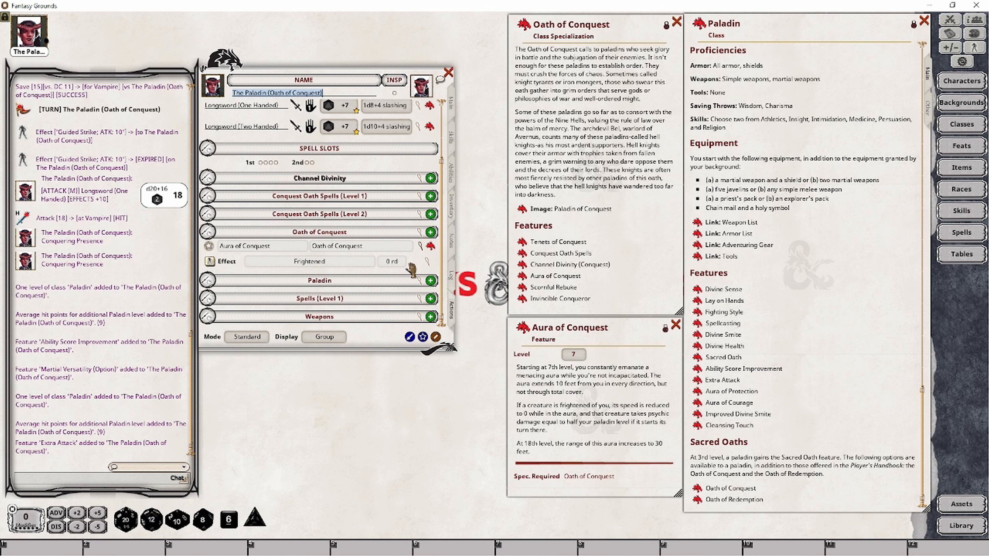
- Delete the Frightened effect from the Aura of Conquest power
{"action": "right_click", "coordinate": [359, 270]}
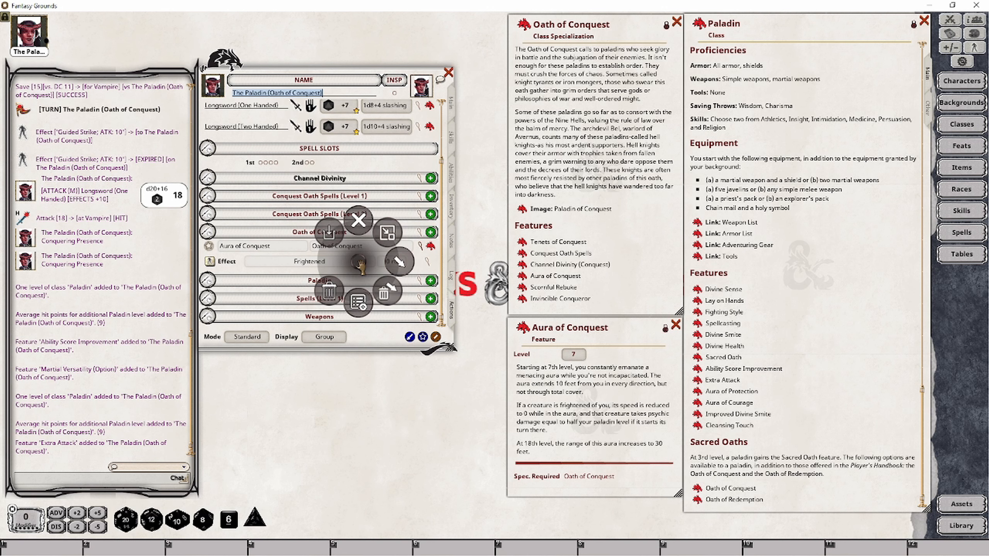
{"action": "left_click", "coordinate": [404, 268]}
{"action": "left_click", "coordinate": [329, 257]}
{"action": "right_click", "coordinate": [329, 257]}
{"action": "left_click", "coordinate": [356, 289]}
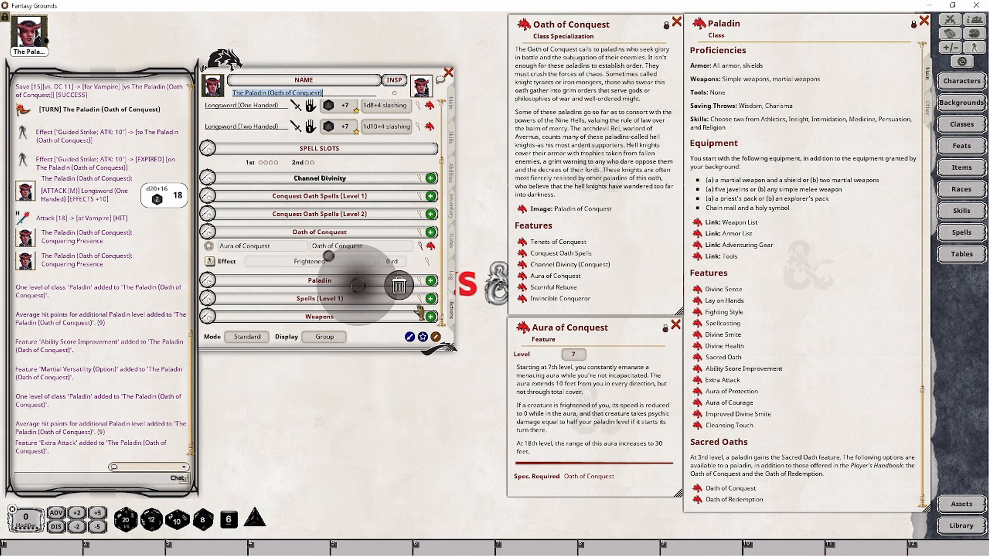
{"action": "left_click", "coordinate": [401, 289]}
- Add an effect to the Aura of Conquest power with the description "Aura of Conquest; DMGO: [HLVL]"
{"action": "right_click", "coordinate": [381, 263]}
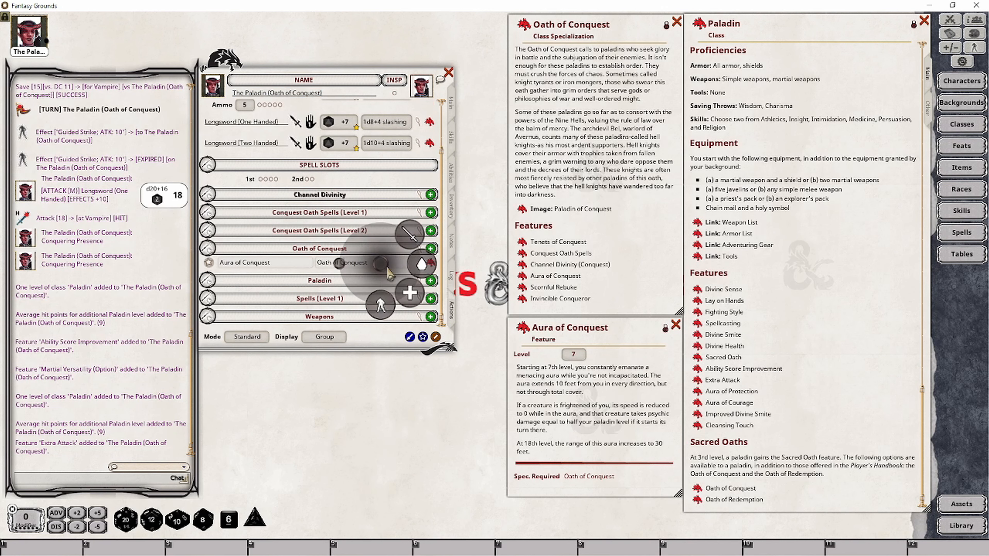
{"action": "left_click", "coordinate": [408, 292]}
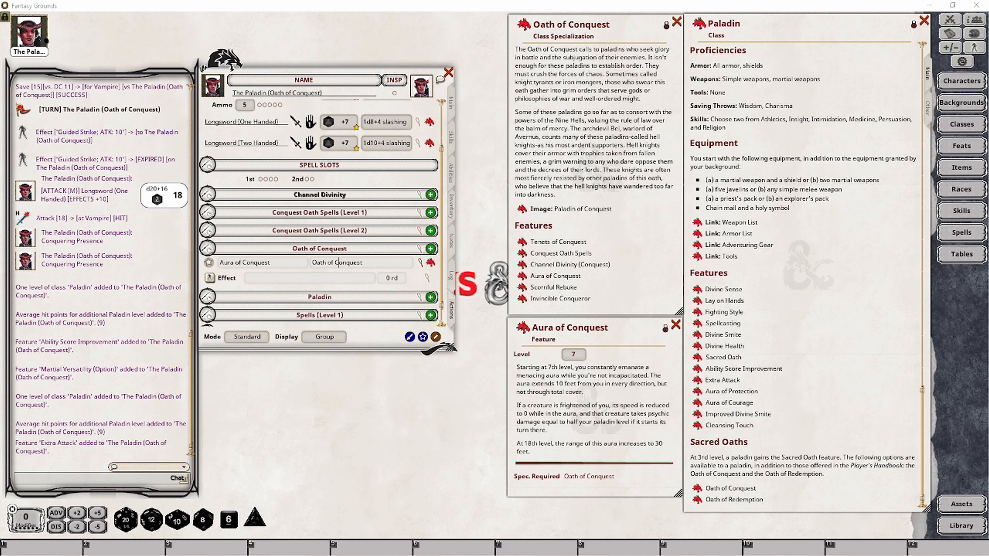
{"action": "left_click", "coordinate": [427, 278]}
{"action": "left_click", "coordinate": [326, 429]}
{"action": "type", "text": "Aura of Conquest; DMGO: [HLVL]"}
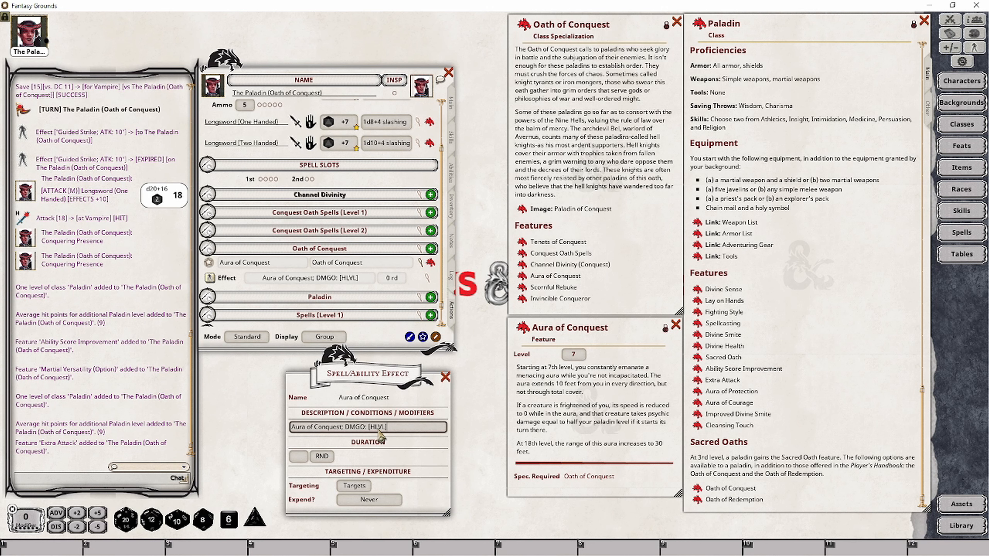
- Change the Aura of Conquest effect's damage tag to [HPALADIN] and close the effect editor
{"action": "key", "text": "BackSpace"}
{"action": "key", "text": "BackSpace"}
{"action": "key", "text": "BackSpace"}
{"action": "key", "text": "BackSpace"}
{"action": "type", "text": "PALD"}
{"action": "key", "text": "BackSpace"}
{"action": "type", "text": "ADIN]"}
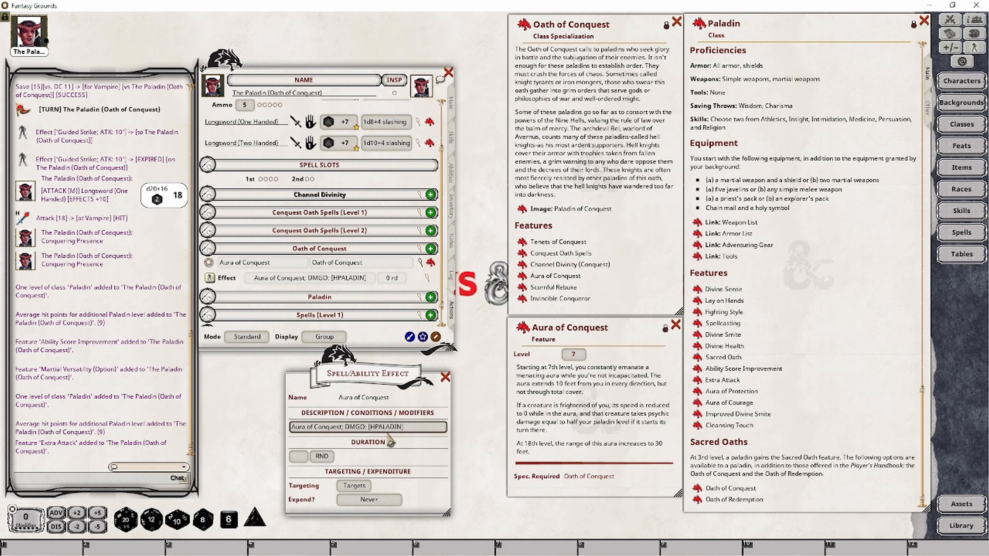
{"action": "key", "text": "BackSpace"}
{"action": "left_click", "coordinate": [447, 379]}
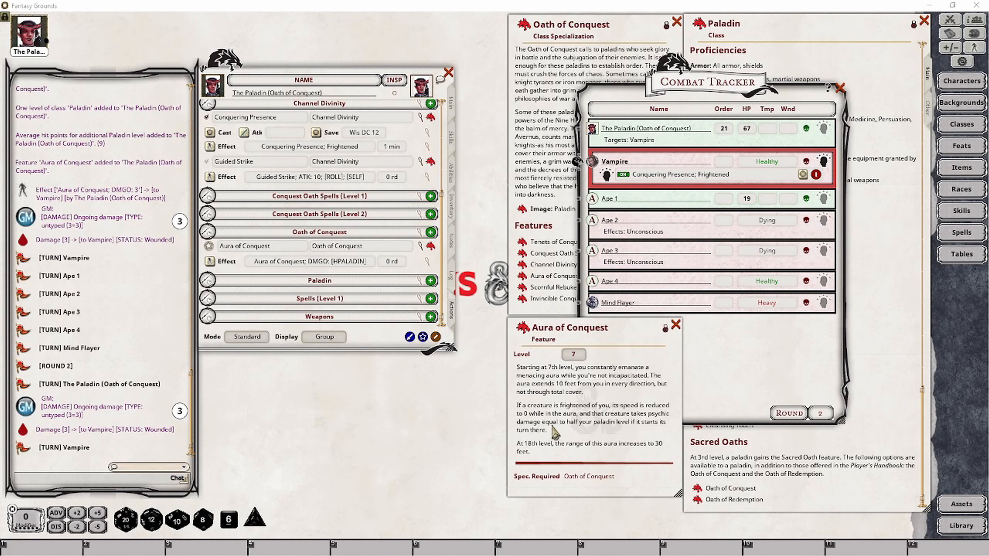
- Append the damage type psychic to the Aura of Conquest effect and apply the effect to the Vampire
{"action": "left_click", "coordinate": [428, 262]}
{"action": "left_click", "coordinate": [436, 427]}
{"action": "type", "text": "psychic"}
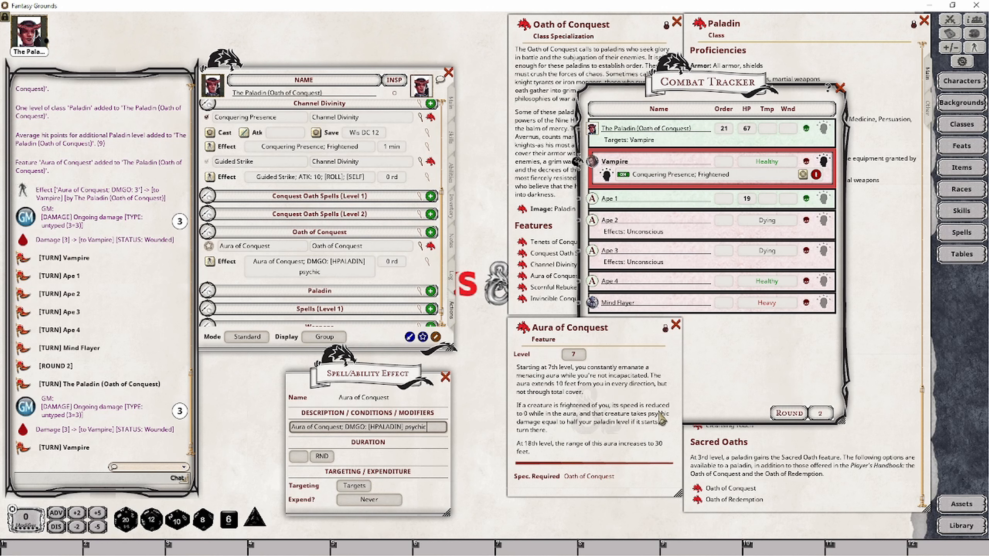
{"action": "left_click", "coordinate": [446, 377]}
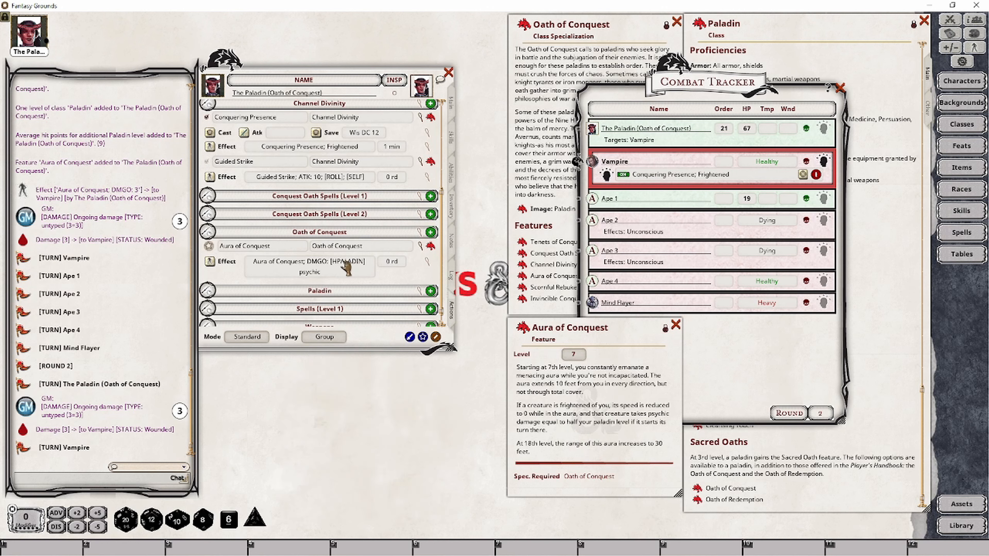
{"action": "left_click", "coordinate": [728, 352]}
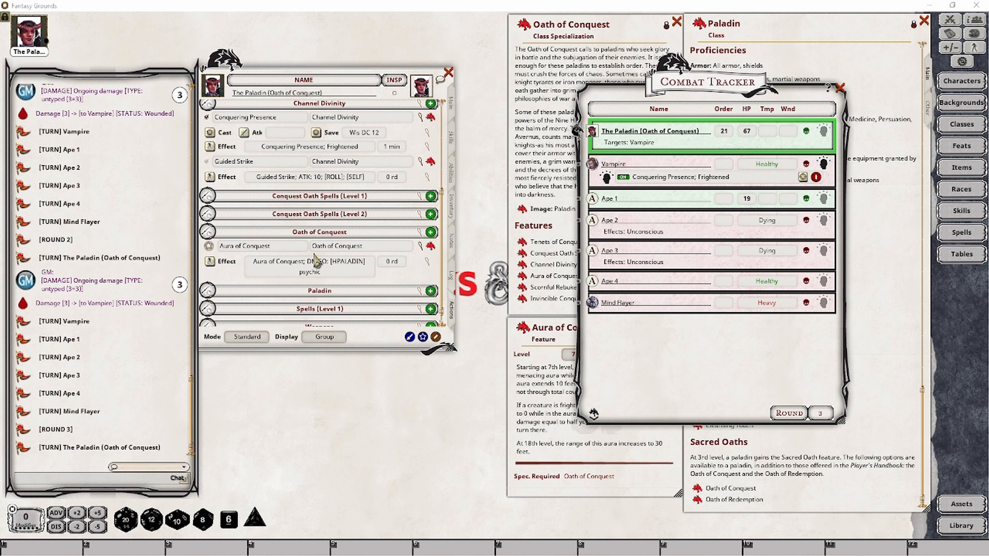
{"action": "left_click_drag", "start_coordinate": [688, 175], "coordinate": [687, 176]}
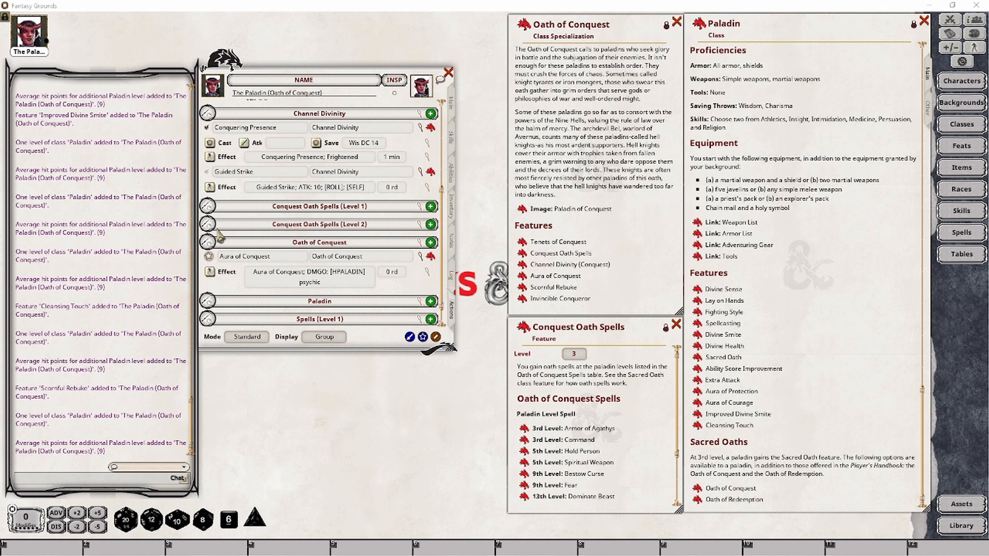
- Add the 9th-level spells Bestow Curse and Fear to the Conquest Oath Spells group and collapse Bestow Curse's details
{"action": "left_click", "coordinate": [208, 225]}
{"action": "scroll", "coordinate": [356, 249], "scroll_direction": "down", "scroll_amount": 3}
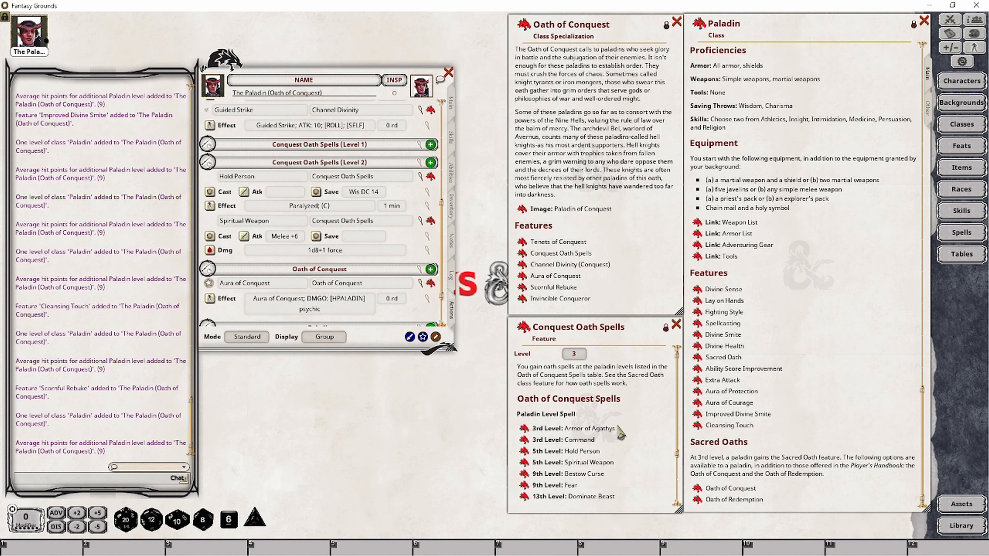
{"action": "left_click_drag", "start_coordinate": [524, 474], "coordinate": [332, 216]}
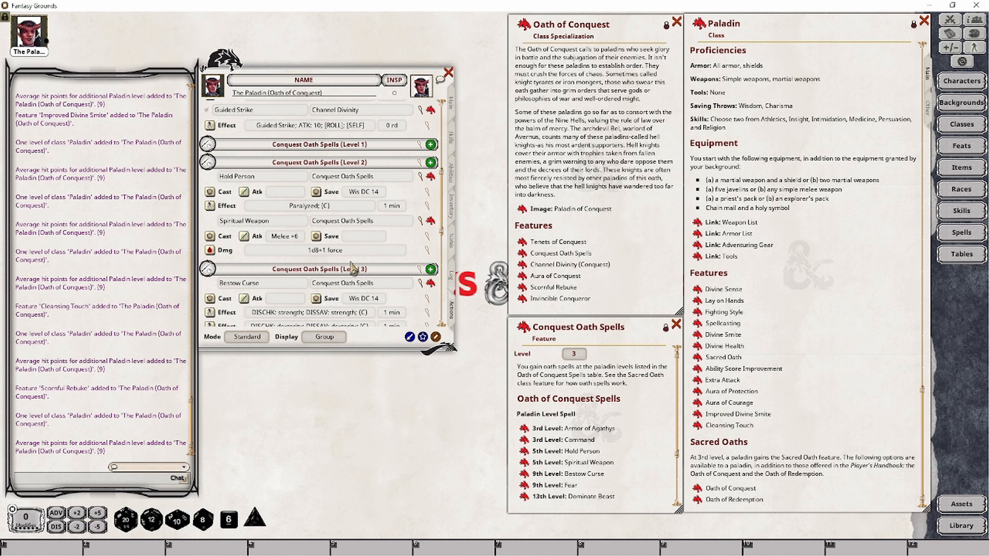
{"action": "scroll", "coordinate": [348, 274], "scroll_direction": "down", "scroll_amount": 3}
{"action": "scroll", "coordinate": [355, 212], "scroll_direction": "down", "scroll_amount": 3}
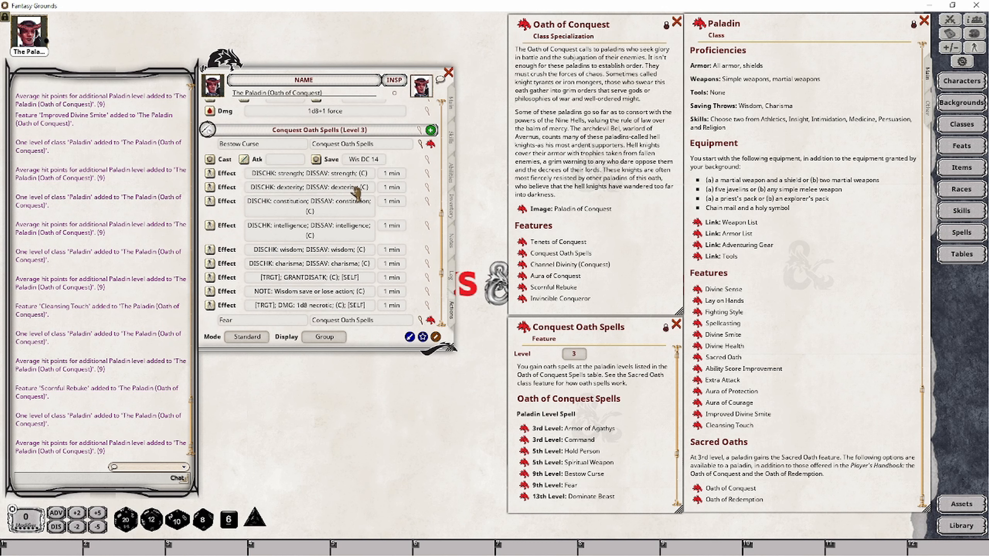
{"action": "left_click", "coordinate": [419, 144]}
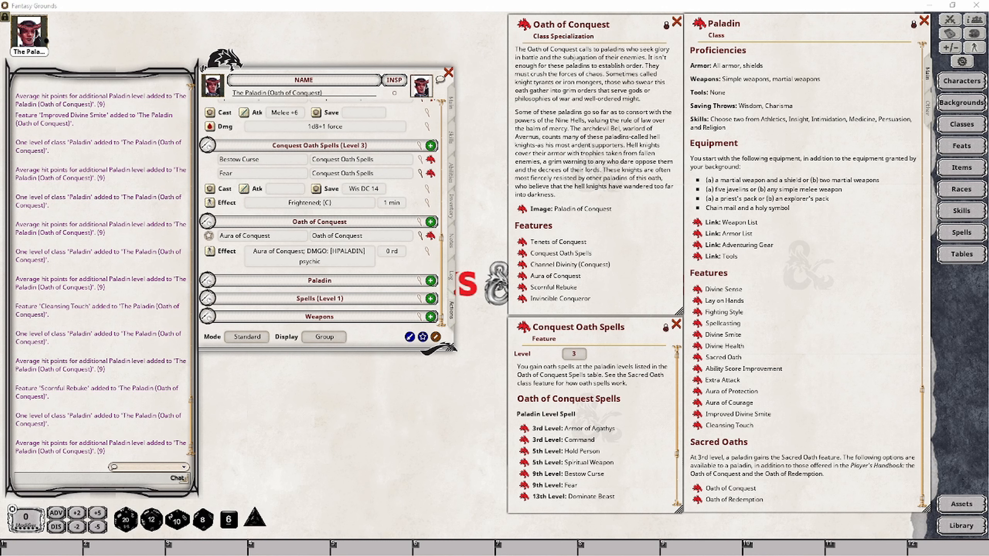
- Add the 13th-level spells Dominate Beast and Stoneskin to the Conquest Oath Spells group
{"action": "scroll", "coordinate": [592, 429], "scroll_direction": "down", "scroll_amount": 3}
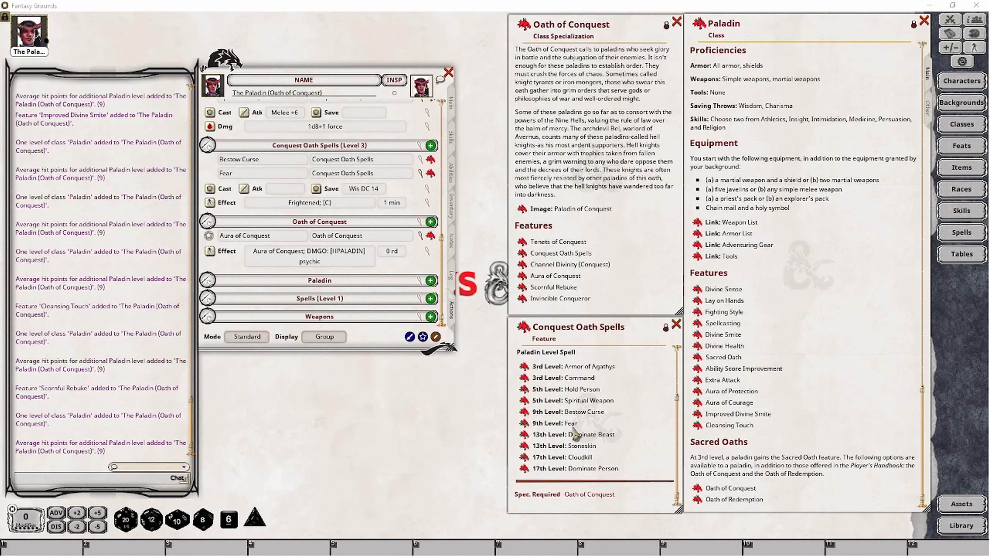
{"action": "left_click_drag", "start_coordinate": [524, 436], "coordinate": [289, 172]}
{"action": "left_click_drag", "start_coordinate": [525, 448], "coordinate": [288, 190]}
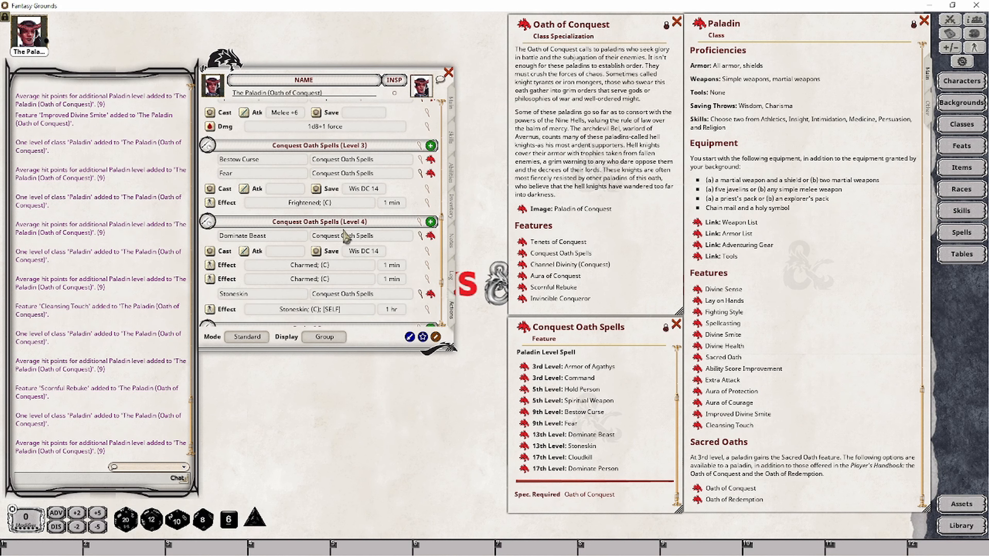
{"action": "scroll", "coordinate": [341, 231], "scroll_direction": "down", "scroll_amount": 2}
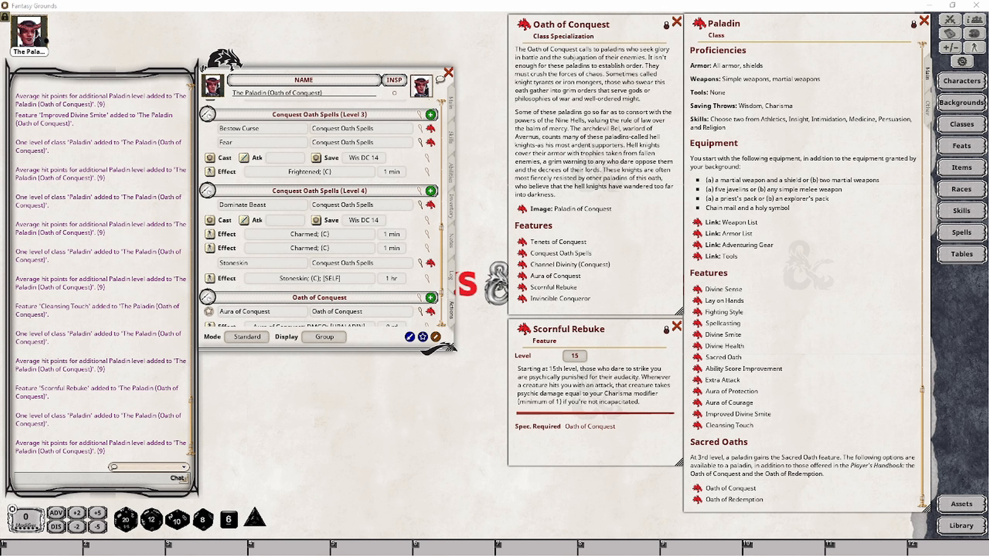
- Collapse the level 3 and 4 oath spells, add the Scornful Rebuke feature and assign it to the group Oath of Conquest
{"action": "left_click", "coordinate": [208, 191]}
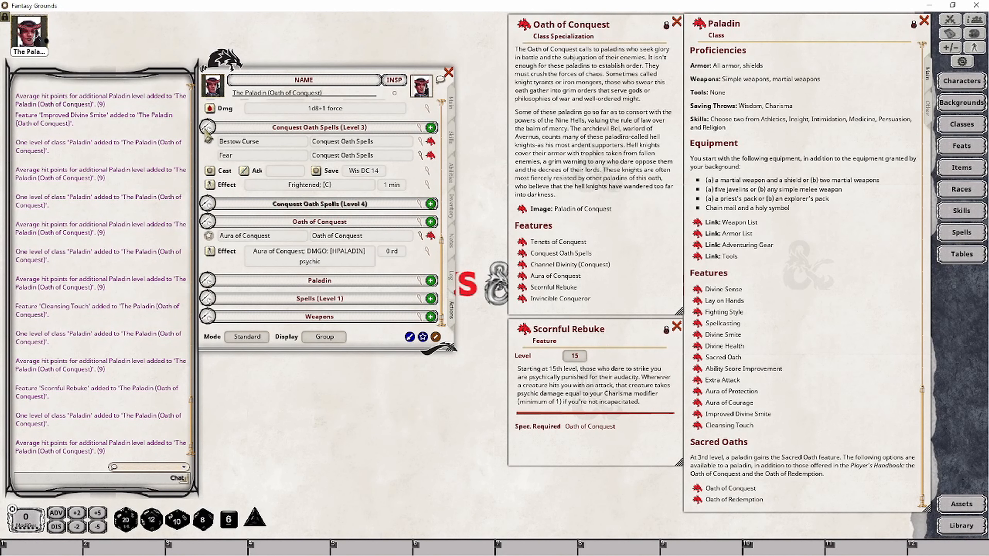
{"action": "left_click", "coordinate": [208, 129]}
{"action": "left_click_drag", "start_coordinate": [525, 330], "coordinate": [372, 266]}
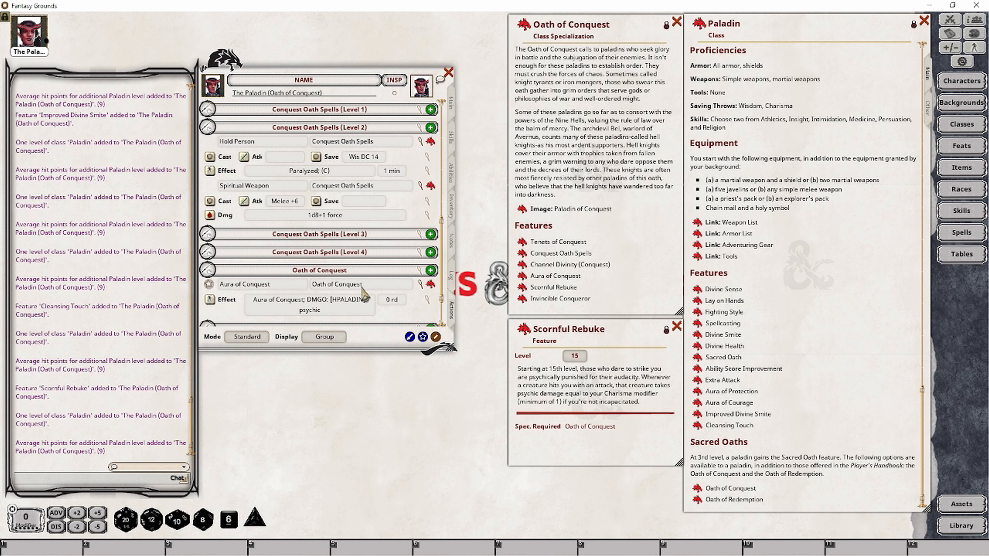
{"action": "scroll", "coordinate": [346, 238], "scroll_direction": "up", "scroll_amount": 3}
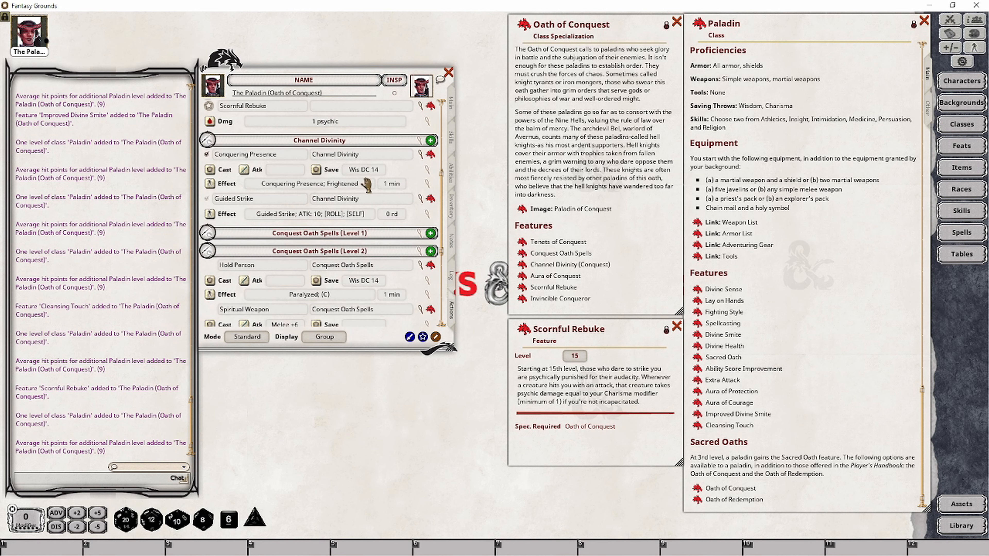
{"action": "scroll", "coordinate": [357, 155], "scroll_direction": "up", "scroll_amount": 3}
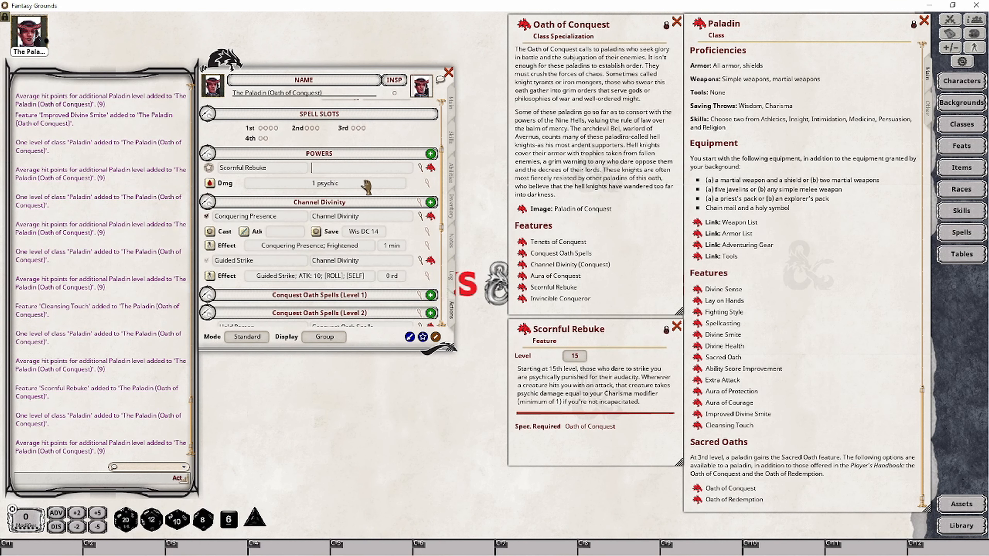
{"action": "type", "text": "Oath of Conquest"}
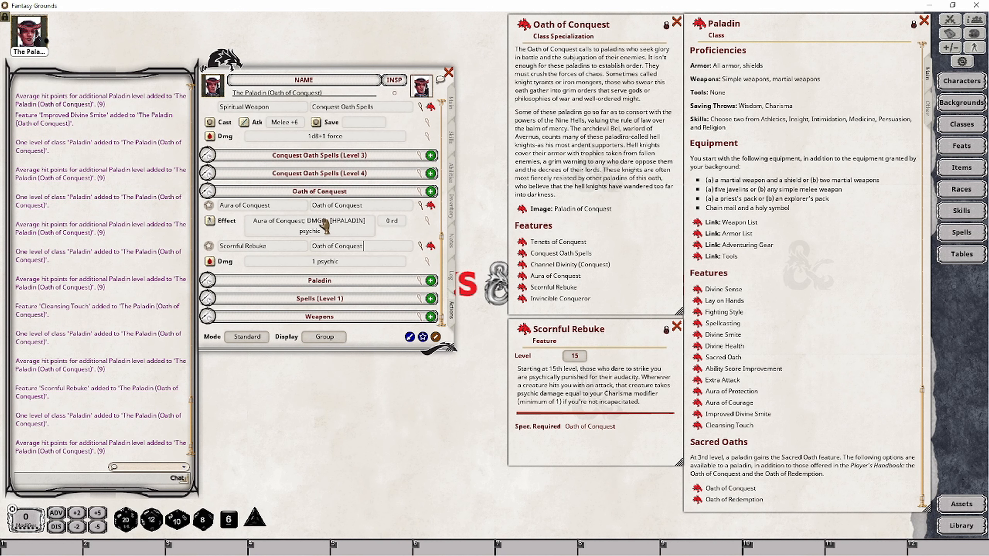
- Check the damage settings of the Scornful Rebuke power and close its feature description
{"action": "left_click", "coordinate": [428, 261]}
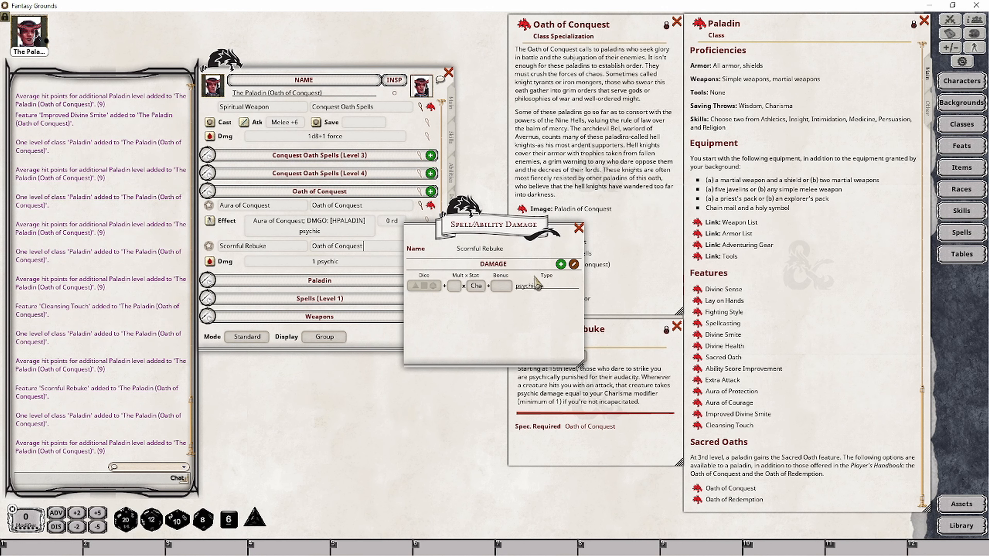
{"action": "left_click", "coordinate": [579, 228]}
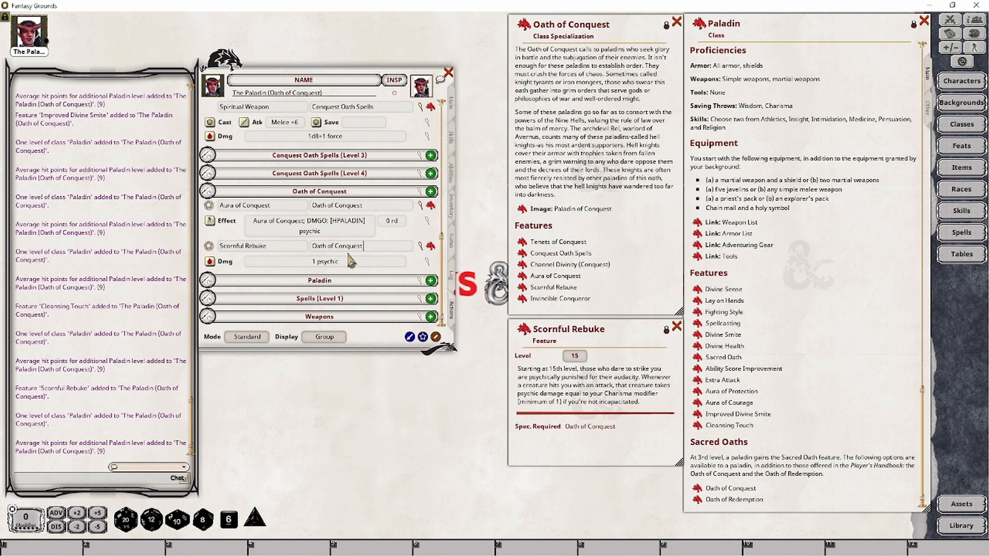
{"action": "left_click", "coordinate": [677, 327]}
- Open the combat tracker and roll Scornful Rebuke's damage against the Vampire twice
{"action": "left_click", "coordinate": [949, 20]}
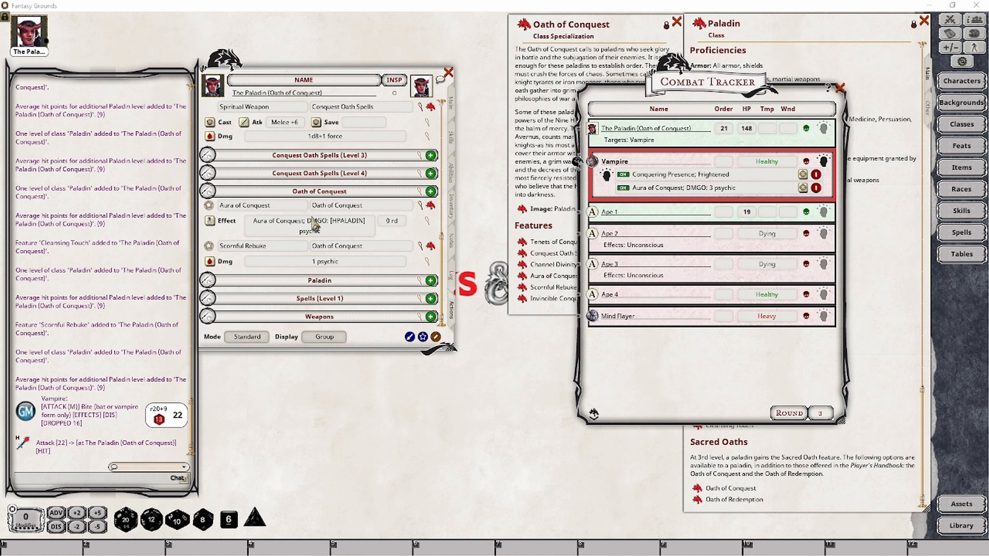
{"action": "left_click", "coordinate": [210, 263]}
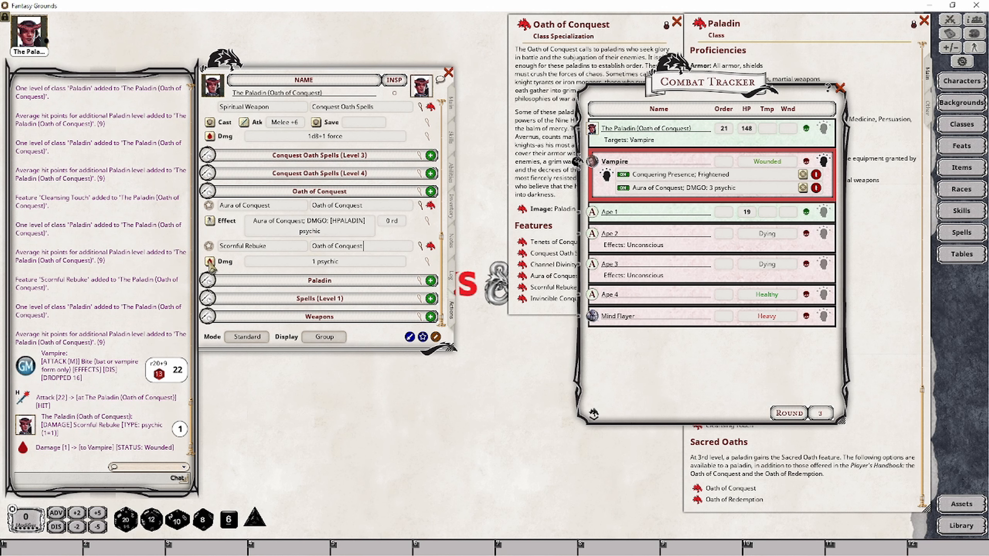
{"action": "left_click", "coordinate": [210, 261]}
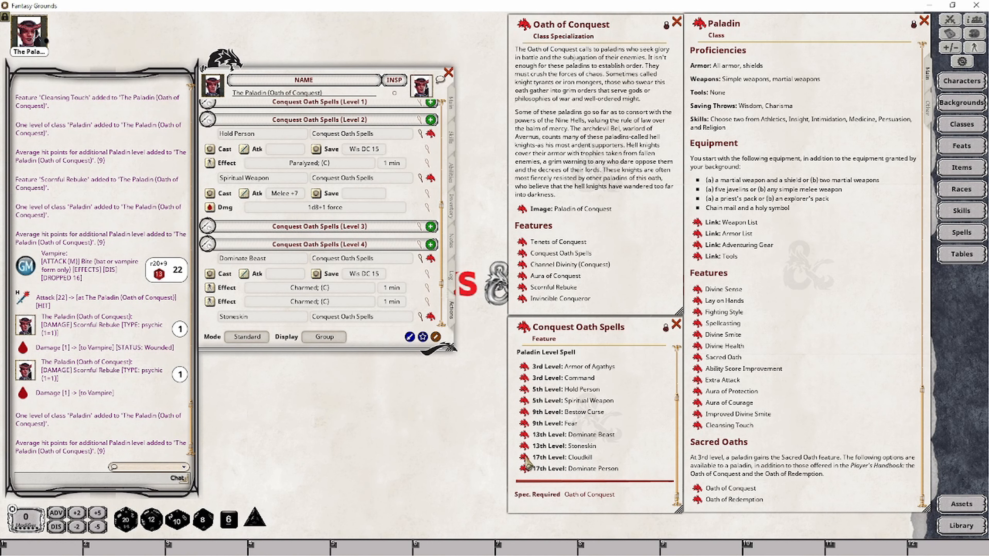
- Add the 17th-level spells Cloudkill and Dominate Person to the Conquest Oath Spells group and close the feature description
{"action": "left_click_drag", "start_coordinate": [526, 469], "coordinate": [373, 273]}
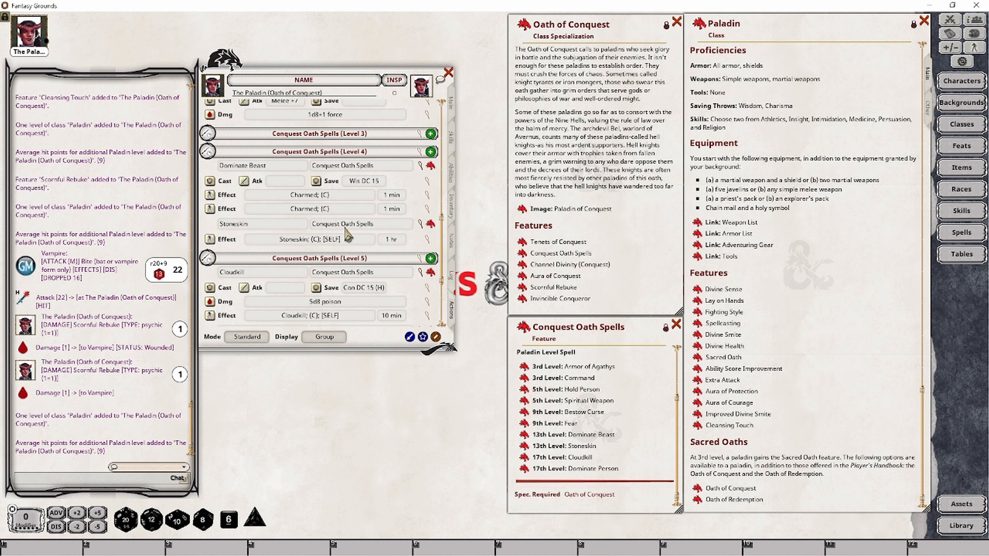
{"action": "scroll", "coordinate": [362, 259], "scroll_direction": "down", "scroll_amount": 3}
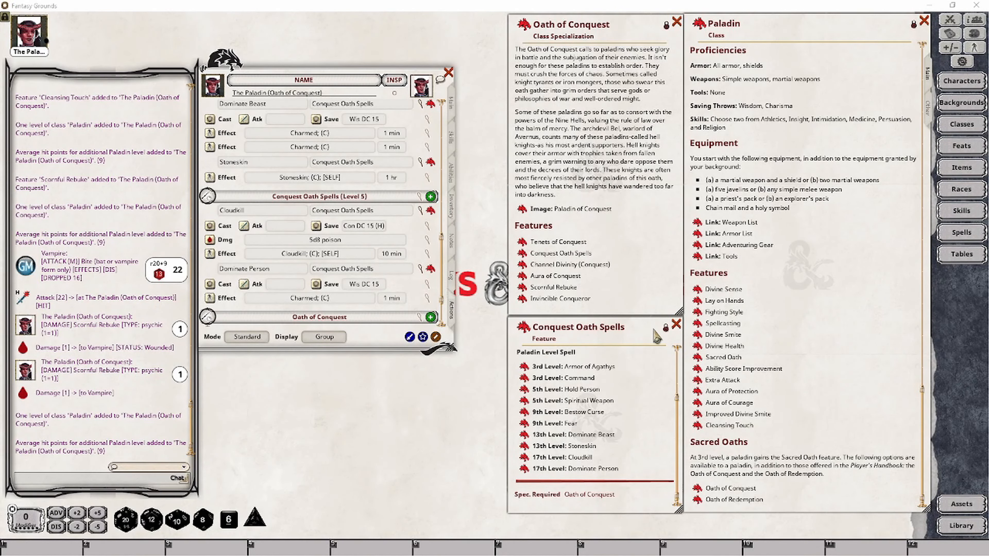
{"action": "left_click", "coordinate": [677, 327]}
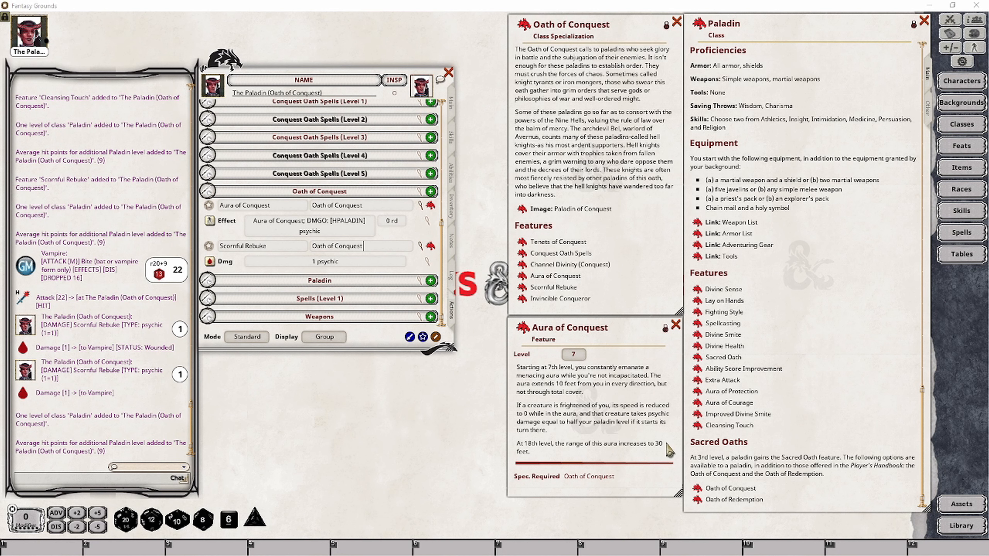
- Rename the Aura of Conquest power as Aura of Conquest (30)
{"action": "left_click", "coordinate": [281, 205]}
{"action": "type", "text": "(10)"}
{"action": "key", "text": "BackSpace"}
{"action": "type", "text": "30)"}
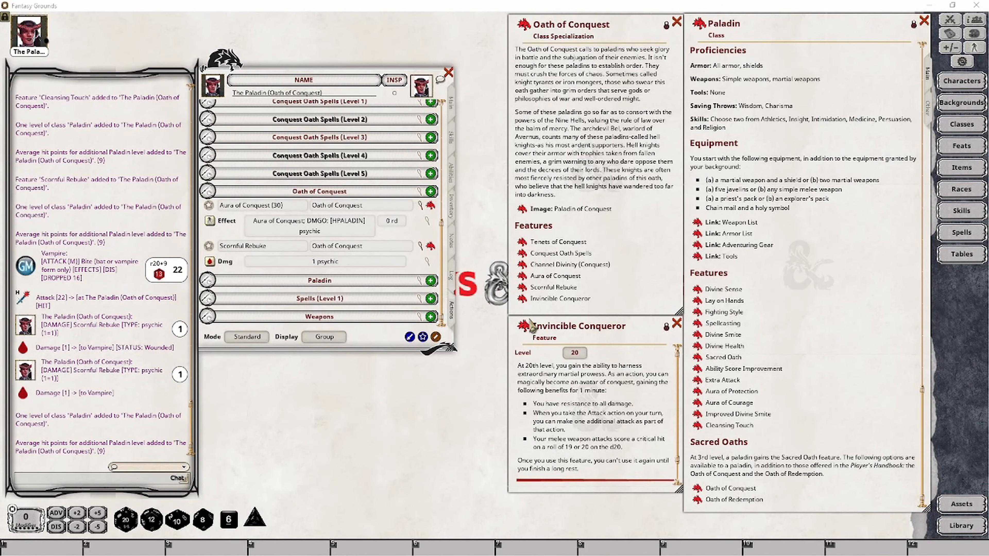
- Add the Invincible Conqueror feature to the powers and assign it to the group Oath of Conquest
{"action": "scroll", "coordinate": [421, 224], "scroll_direction": "up", "scroll_amount": 1}
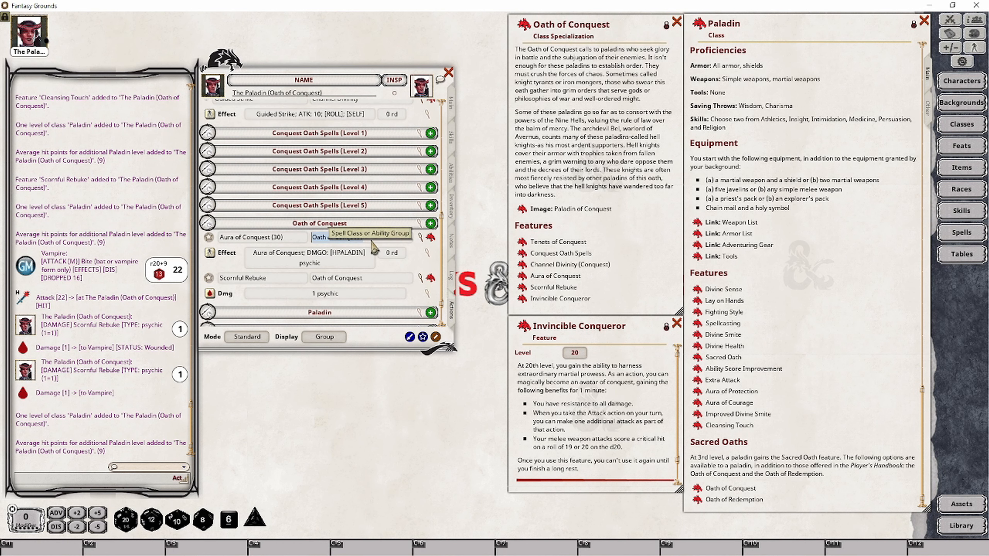
{"action": "scroll", "coordinate": [374, 268], "scroll_direction": "up", "scroll_amount": 5}
{"action": "scroll", "coordinate": [373, 269], "scroll_direction": "up", "scroll_amount": 1}
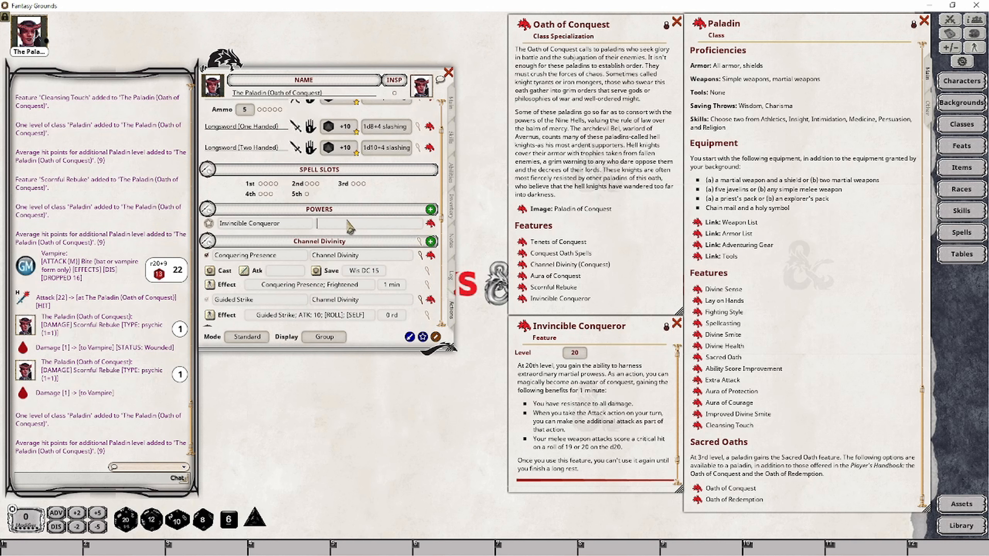
{"action": "scroll", "coordinate": [373, 239], "scroll_direction": "down", "scroll_amount": 6}
{"action": "scroll", "coordinate": [373, 239], "scroll_direction": "down", "scroll_amount": 1}
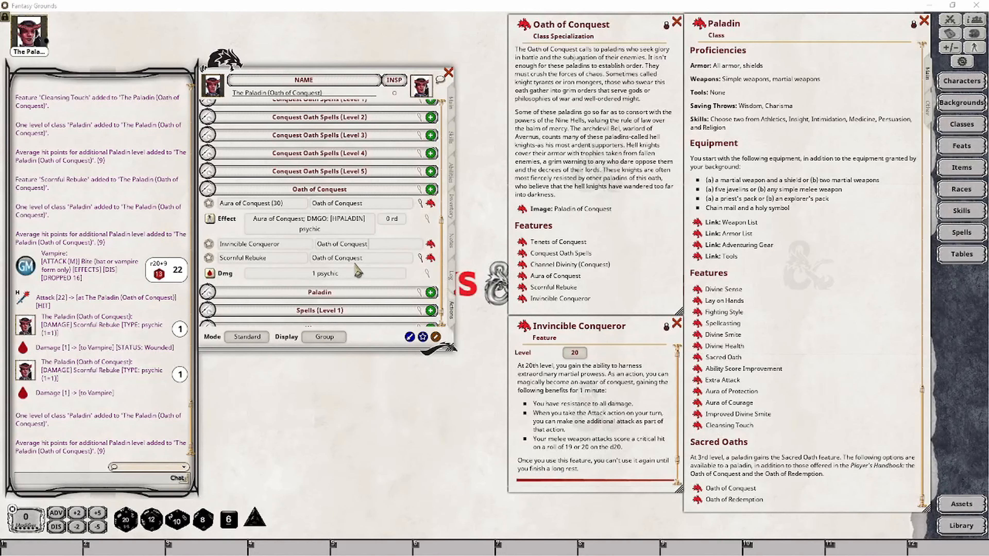
- Add an Invincible Conqueror effect with RESIST: acid, cold, fire, force, lightning, necrotic, poison, psychic, radiant, thunder, adamantine, bludgeoning, cold-forged iron, magic, piercing, silver, slashing
{"action": "right_click", "coordinate": [353, 248]}
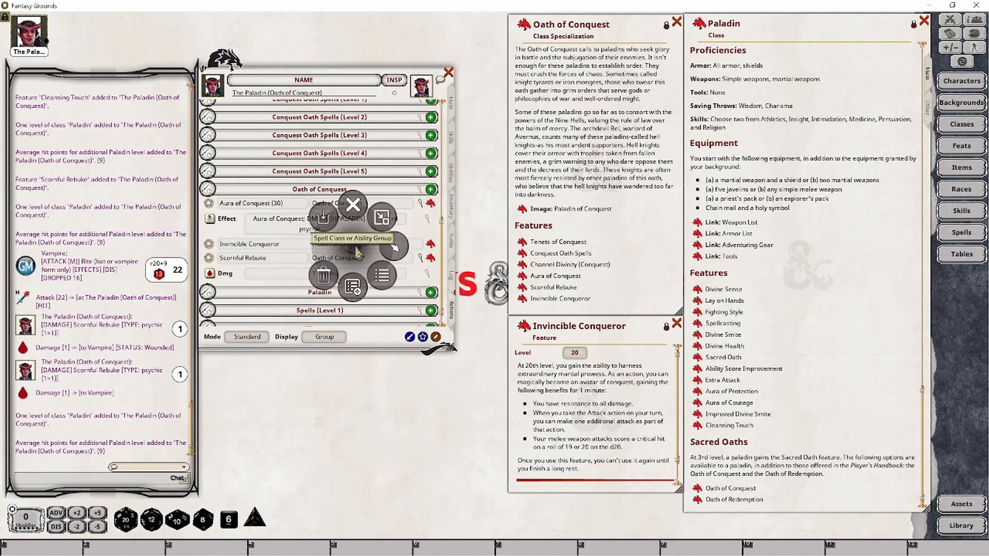
{"action": "left_click", "coordinate": [393, 247]}
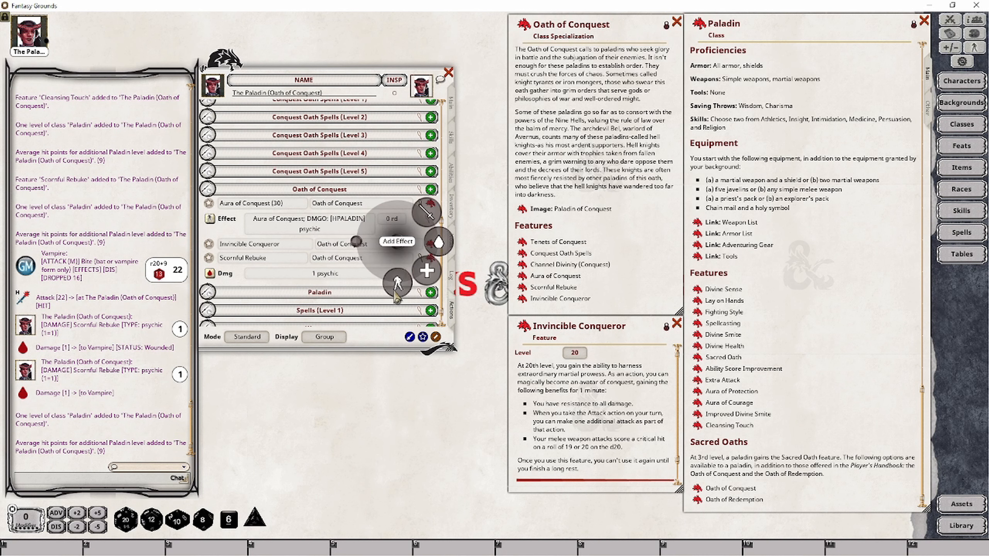
{"action": "left_click", "coordinate": [394, 298]}
{"action": "left_click", "coordinate": [427, 260]}
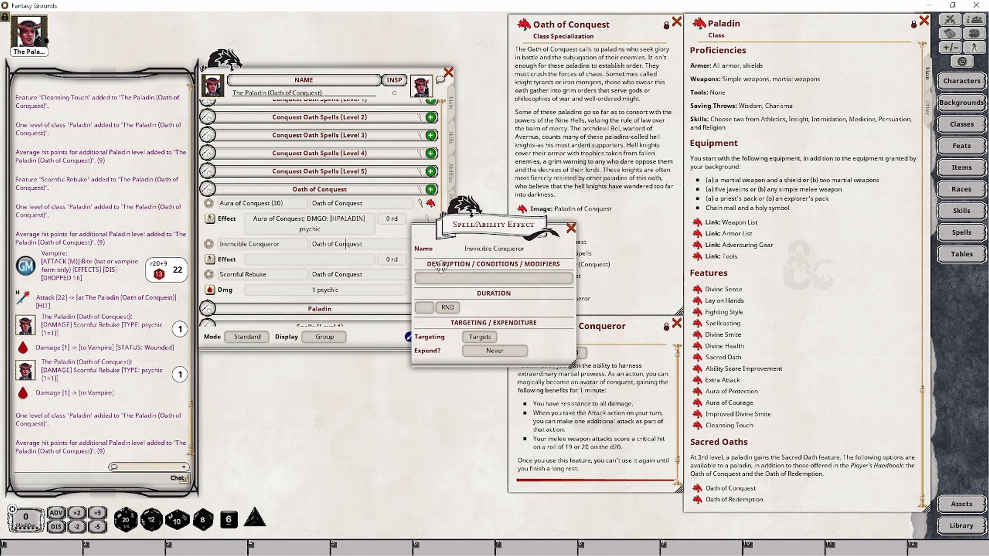
{"action": "left_click_drag", "start_coordinate": [472, 265], "coordinate": [341, 405]}
{"action": "left_click", "coordinate": [331, 418]}
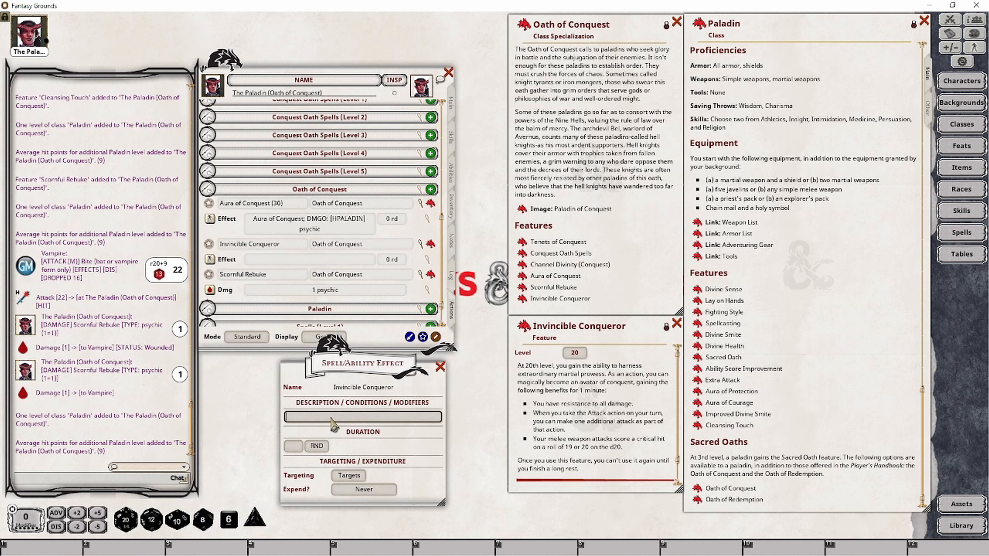
{"action": "key", "text": "shift"}
{"action": "type", "text": "Invincible Conqueror;"}
{"action": "type", "text": "RESIST: acid, cold, fire, force, lightning, necrotic, poison, psychic, radiant, thunder, adamantine, bludgeoning, cold-forged iron, magic, piercing, silver, slashing"}
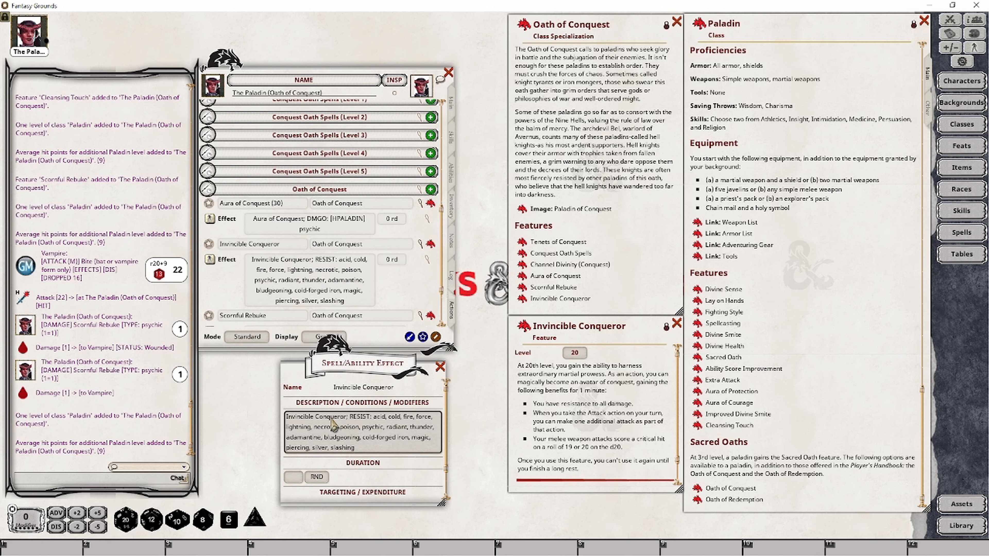
{"action": "left_click", "coordinate": [441, 367]}
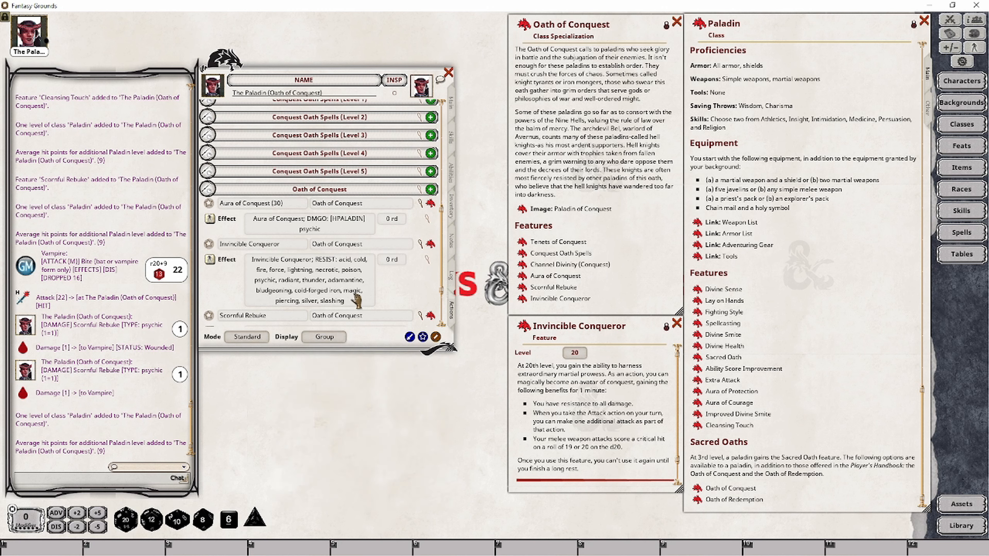
- Set the Invincible Conqueror effect's targeting to Self and its duration to 1 minute
{"action": "left_click", "coordinate": [428, 260]}
{"action": "left_click", "coordinate": [349, 478]}
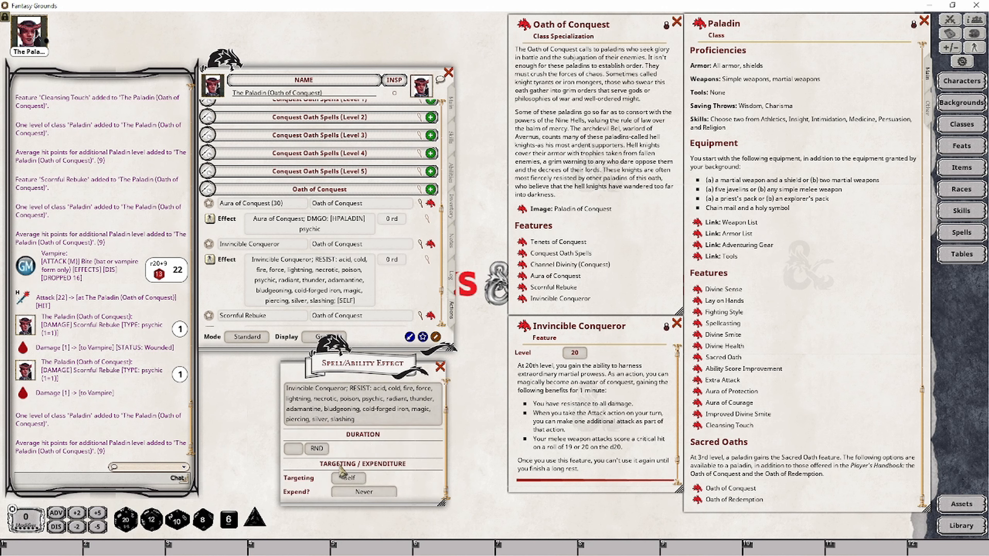
{"action": "left_click", "coordinate": [294, 449]}
{"action": "type", "text": "1"}
{"action": "left_click", "coordinate": [316, 450]}
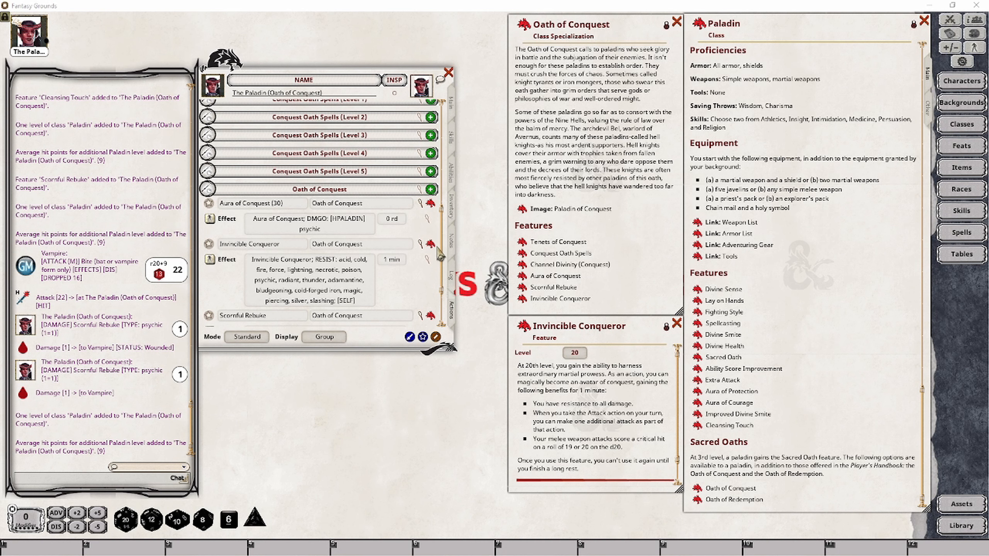
- Set the paladin's melee and ranged weapon critical thresholds to 19 in the weapon settings
{"action": "left_click_drag", "start_coordinate": [444, 259], "coordinate": [438, 119]}
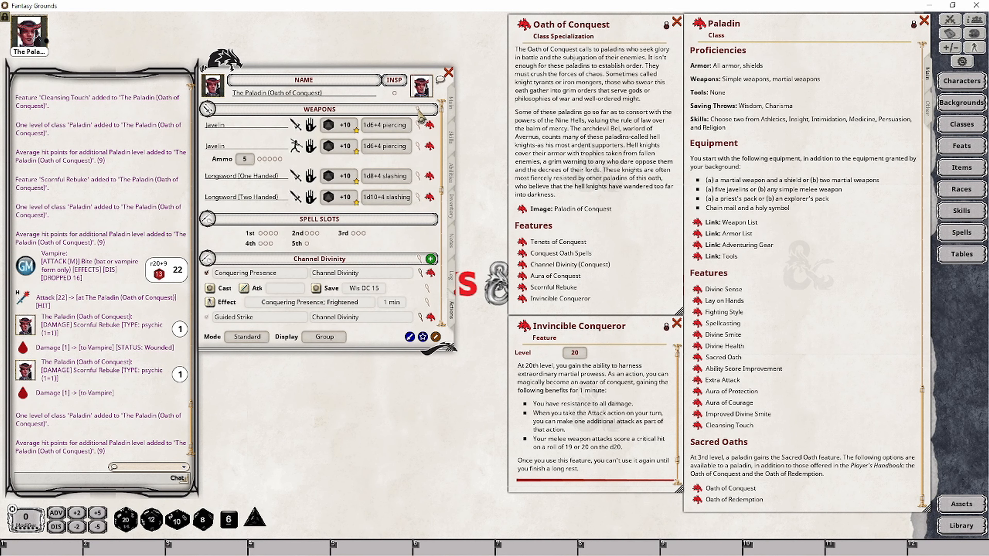
{"action": "left_click", "coordinate": [419, 112]}
{"action": "left_click_drag", "start_coordinate": [471, 259], "coordinate": [350, 395]}
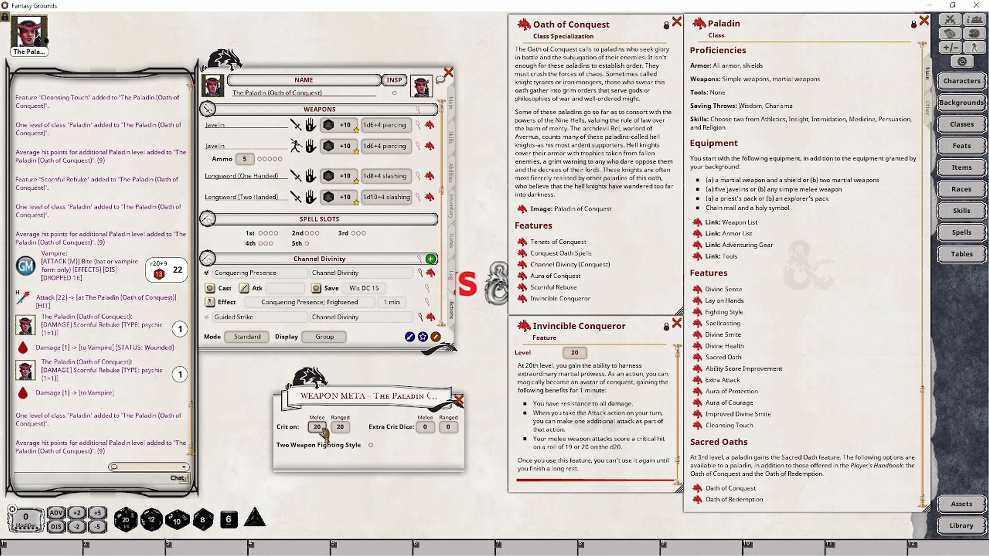
{"action": "left_click", "coordinate": [322, 428]}
{"action": "type", "text": "19"}
{"action": "key", "text": "Tab"}
{"action": "type", "text": "19"}
{"action": "left_click", "coordinate": [460, 400]}
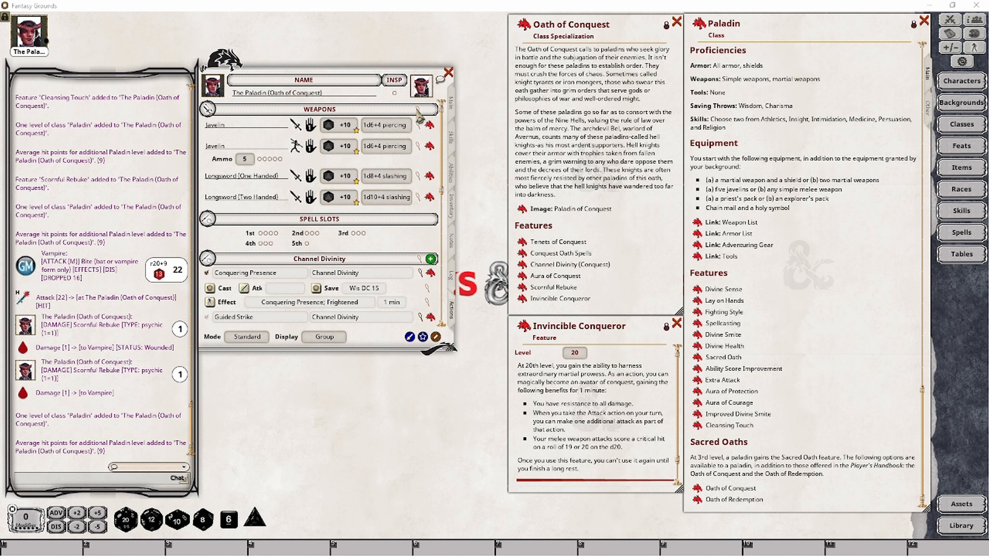
- Reset both weapon critical thresholds, melee and ranged, to 20
{"action": "left_click", "coordinate": [419, 111]}
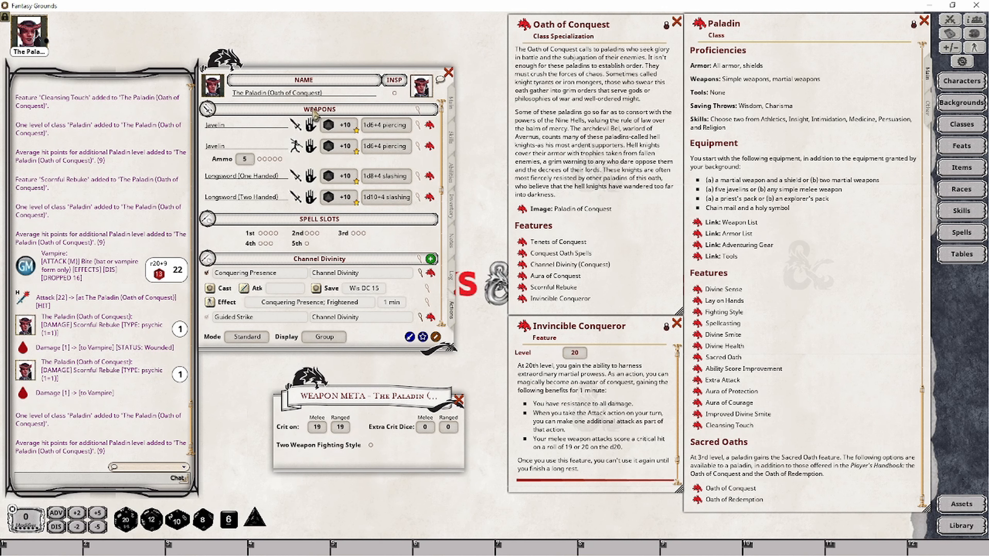
{"action": "left_click", "coordinate": [317, 428]}
{"action": "left_click", "coordinate": [340, 427]}
{"action": "left_click", "coordinate": [459, 400]}
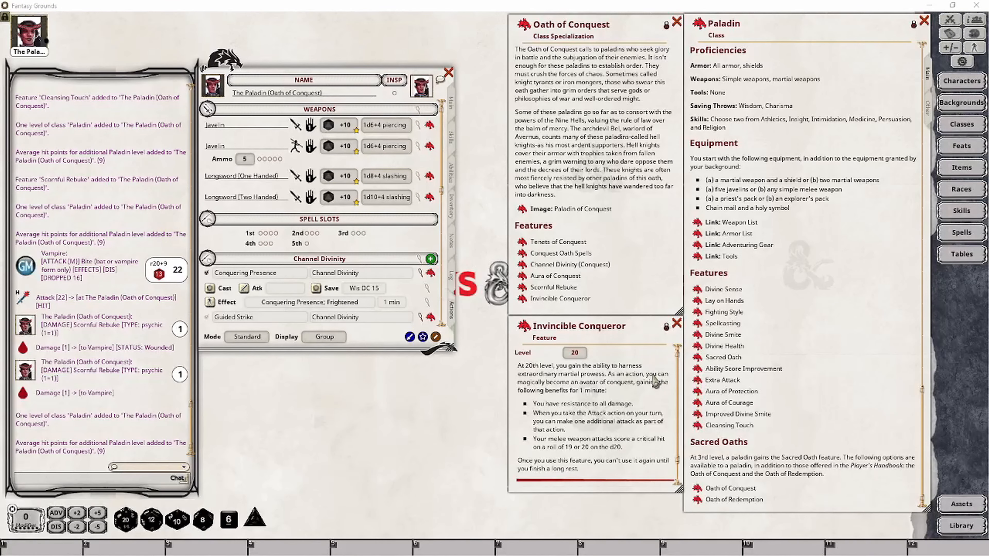
- Give the Invincible Conqueror power 1 daily use in Preparation mode and switch the actions to Combat mode
{"action": "scroll", "coordinate": [255, 303], "scroll_direction": "down", "scroll_amount": 5}
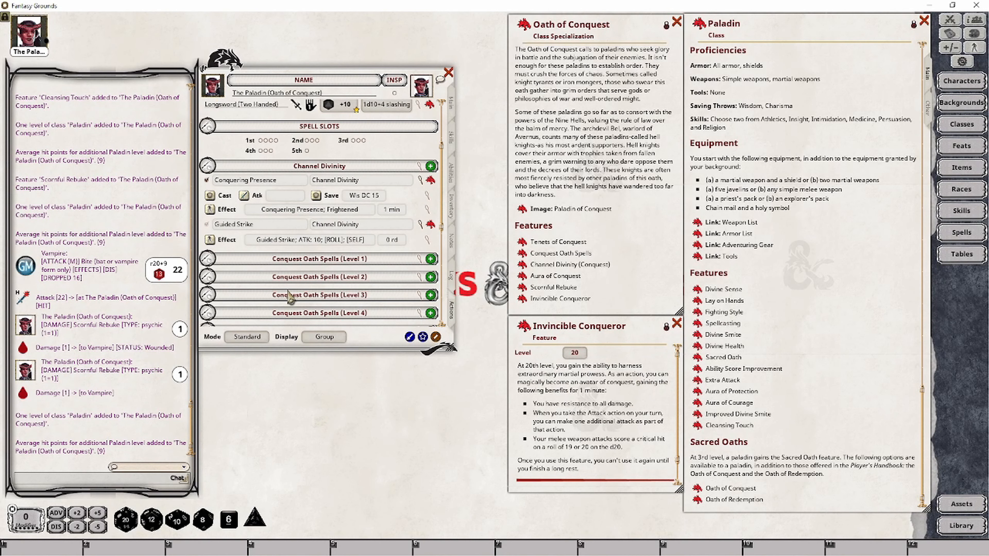
{"action": "scroll", "coordinate": [279, 284], "scroll_direction": "down", "scroll_amount": 5}
{"action": "scroll", "coordinate": [278, 283], "scroll_direction": "down", "scroll_amount": 2}
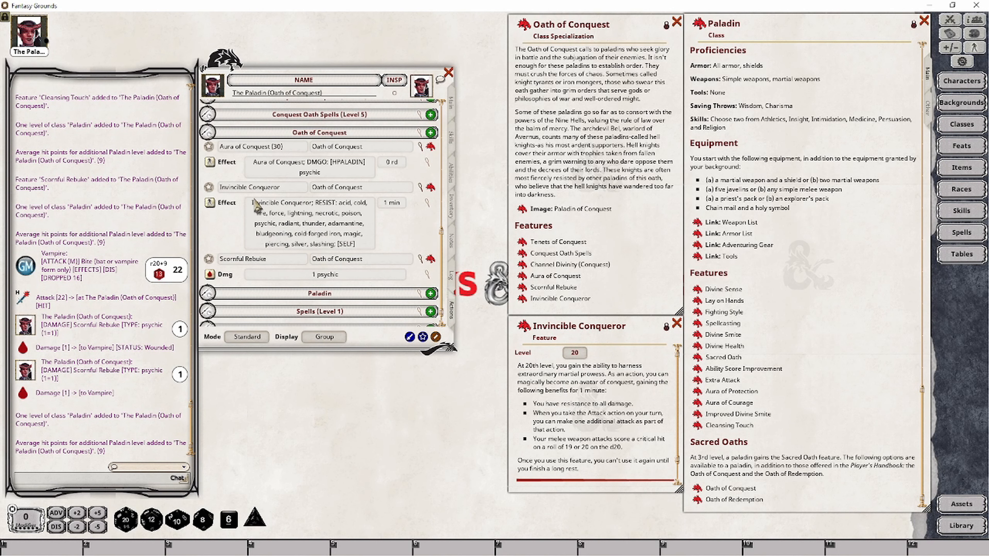
{"action": "left_click", "coordinate": [249, 337]}
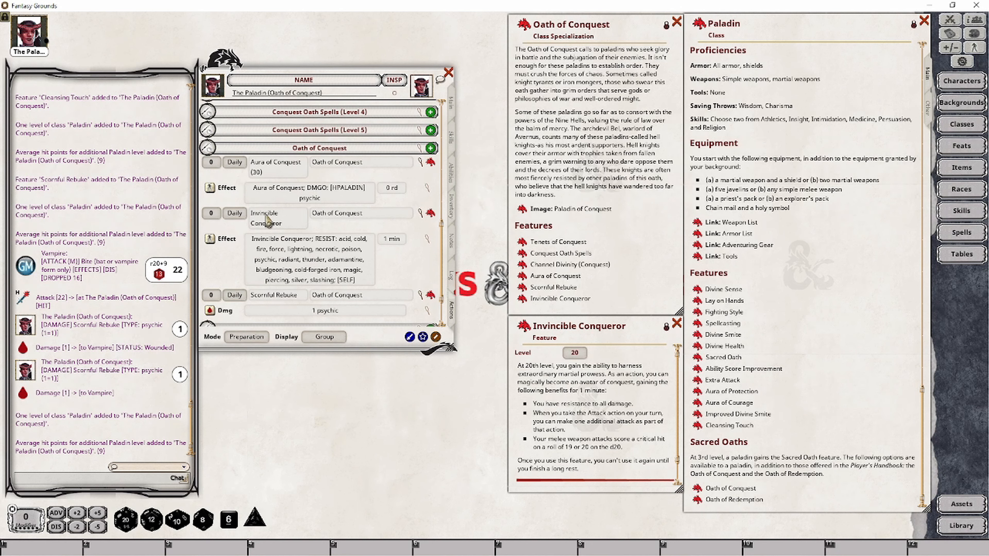
{"action": "left_click", "coordinate": [211, 214]}
{"action": "type", "text": "1"}
{"action": "left_click", "coordinate": [260, 336]}
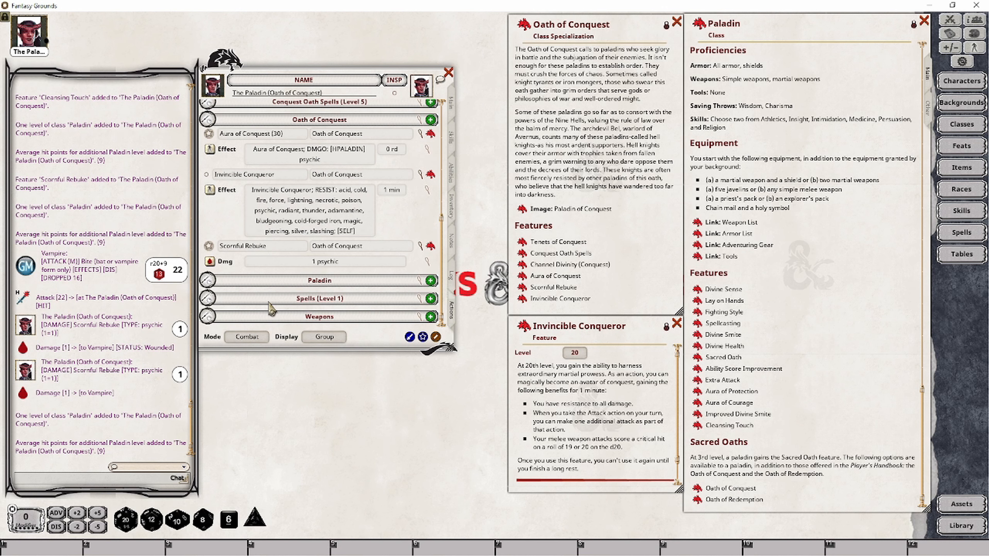
{"action": "left_click", "coordinate": [207, 175]}
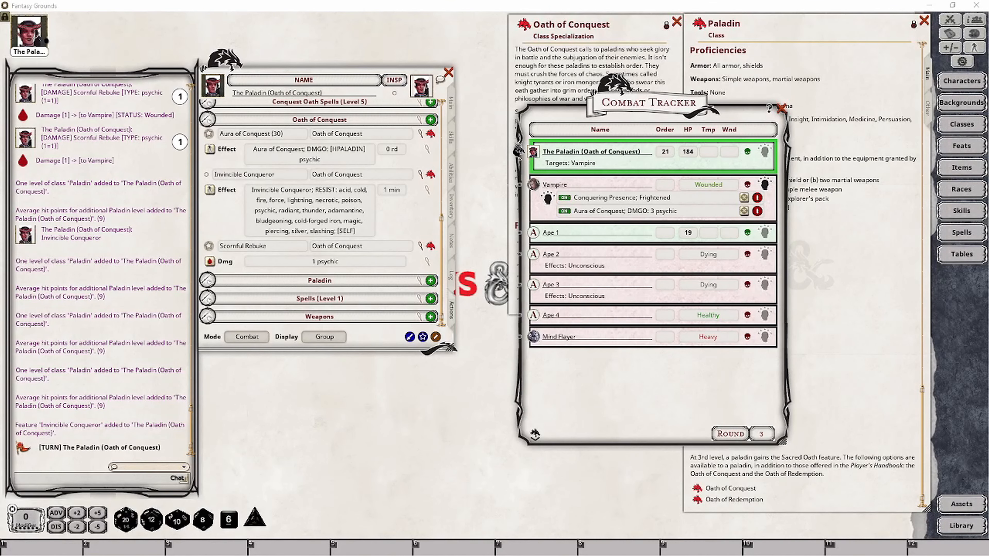
- Remove the Conquering Presence and Aura of Conquest effects from the Vampire and apply the Invincible Conqueror effect to the paladin
{"action": "left_click", "coordinate": [757, 198]}
{"action": "left_click", "coordinate": [757, 197]}
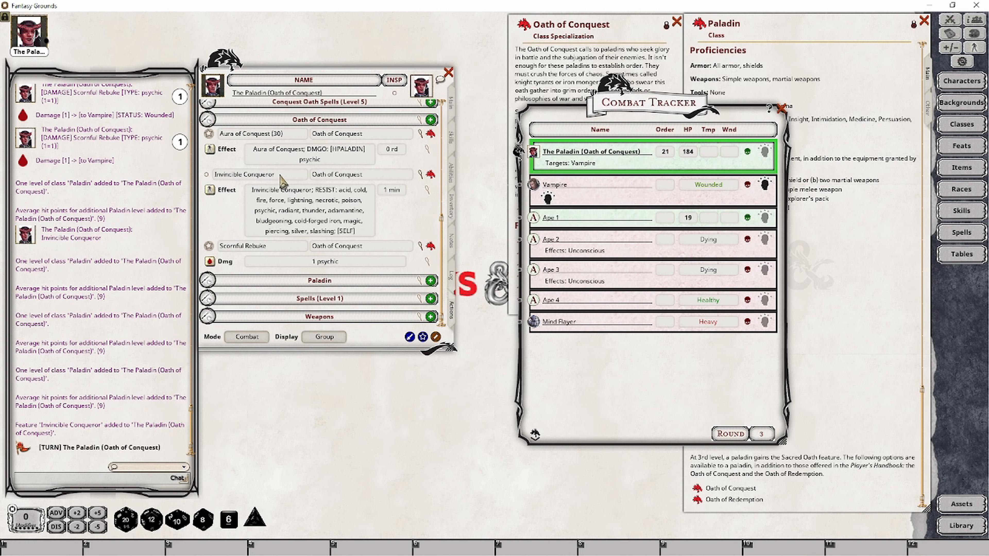
{"action": "left_click", "coordinate": [210, 191]}
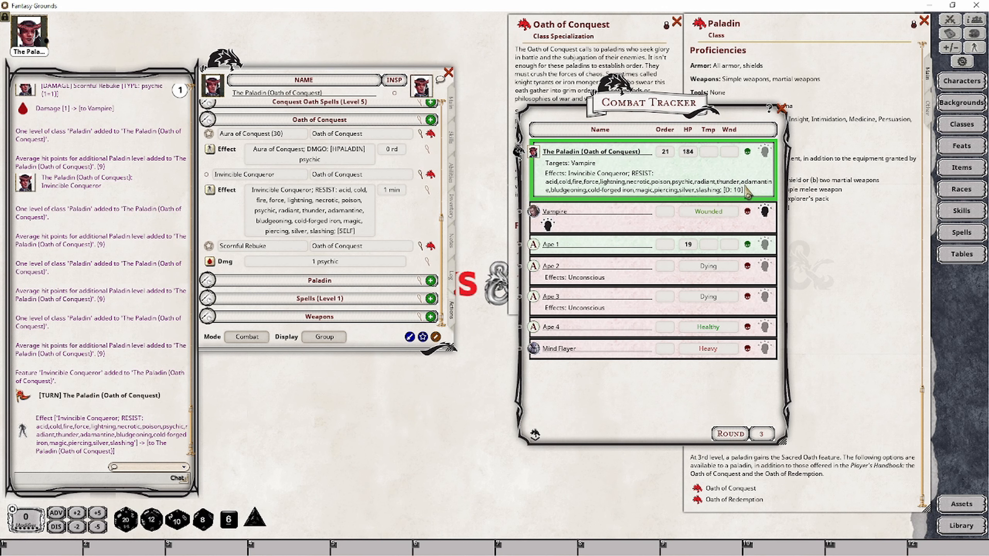
- Set the weapons' melee and ranged critical thresholds to 19 while Invincible Conqueror is active
{"action": "left_click", "coordinate": [452, 113]}
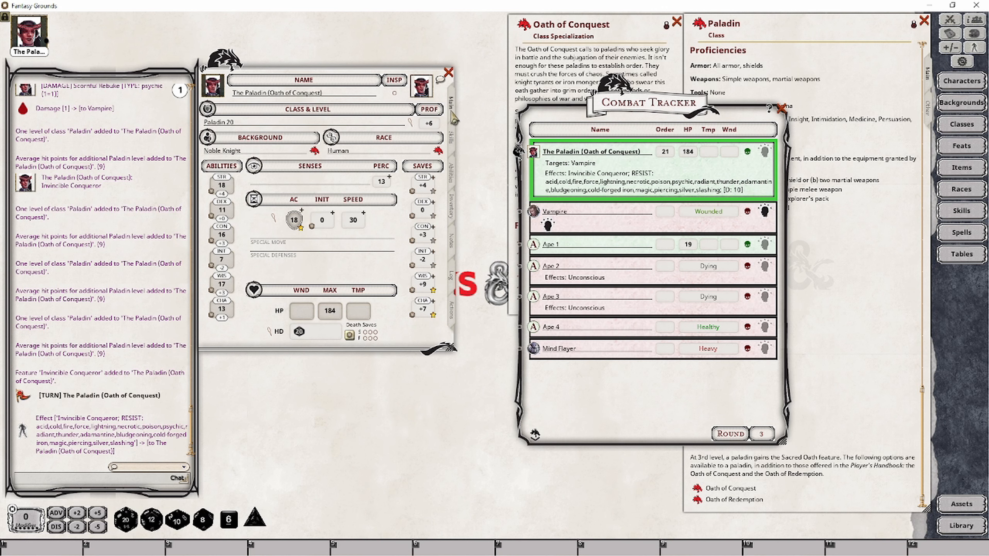
{"action": "left_click", "coordinate": [457, 310]}
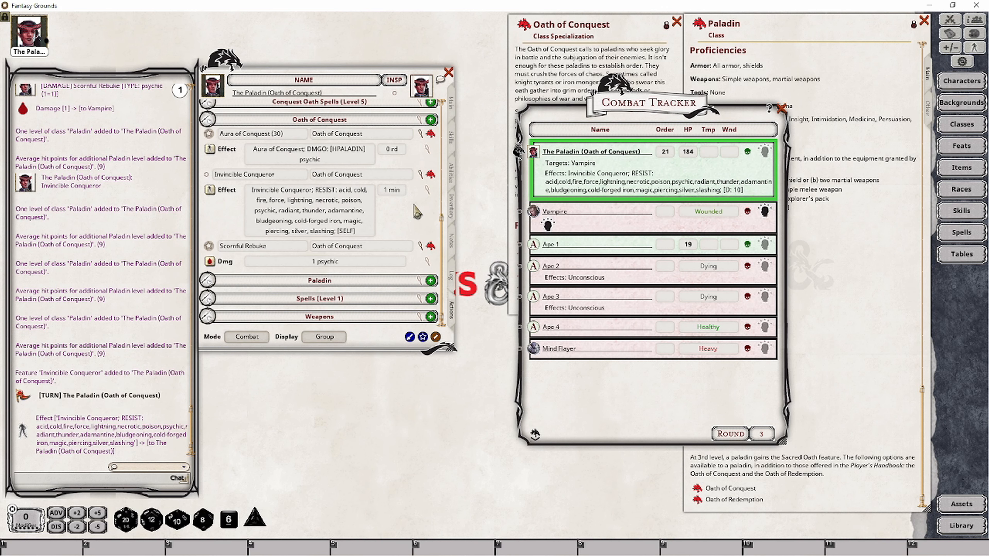
{"action": "scroll", "coordinate": [420, 207], "scroll_direction": "up", "scroll_amount": 5}
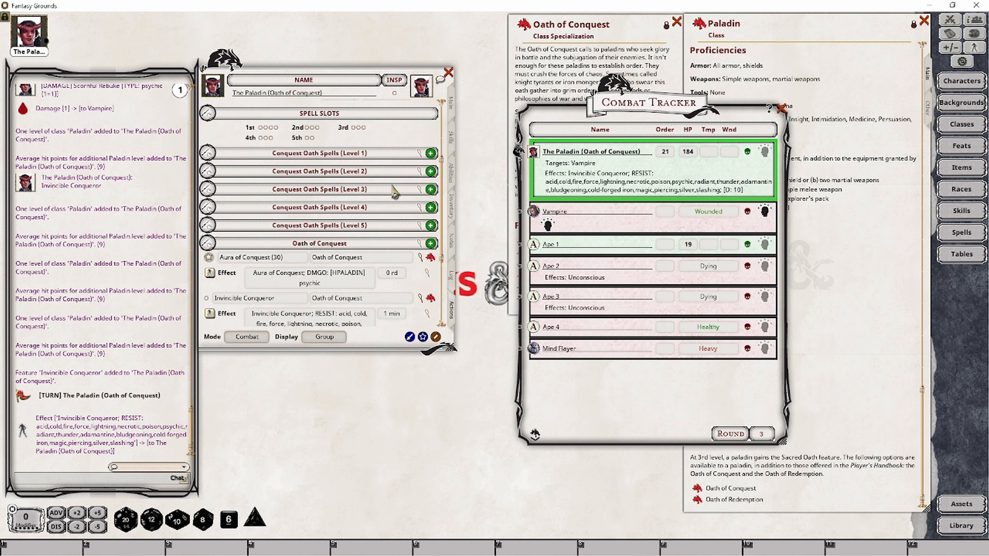
{"action": "left_click", "coordinate": [417, 109]}
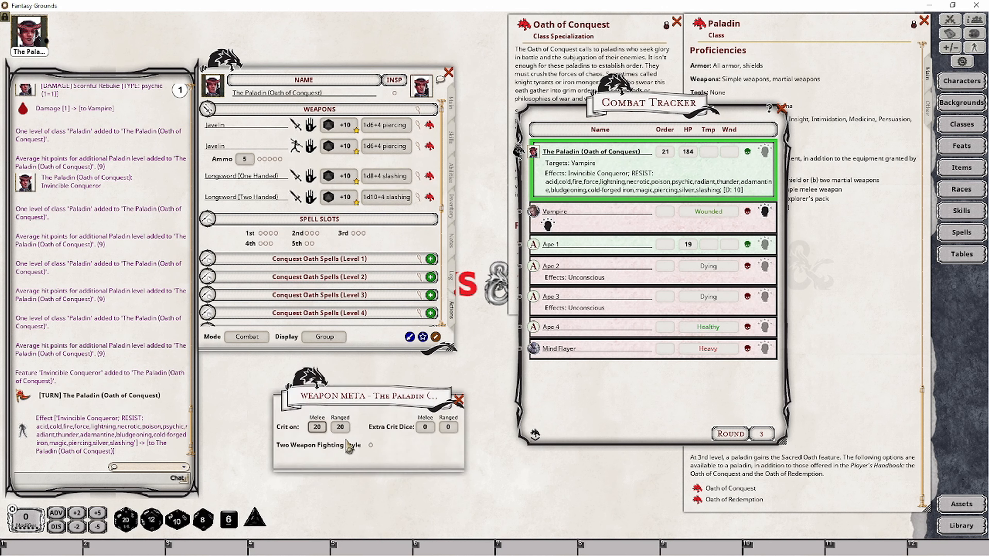
{"action": "left_click", "coordinate": [339, 432]}
{"action": "left_click", "coordinate": [459, 399]}
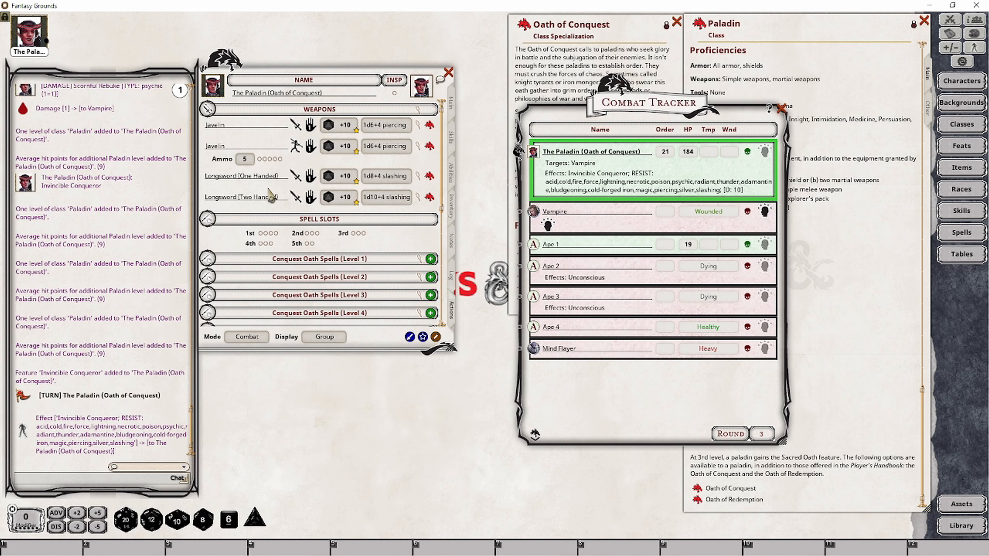
- Roll three two-handed longsword attacks against the Vampire, each followed by its damage
{"action": "left_click", "coordinate": [311, 198]}
{"action": "double_click", "coordinate": [344, 199]}
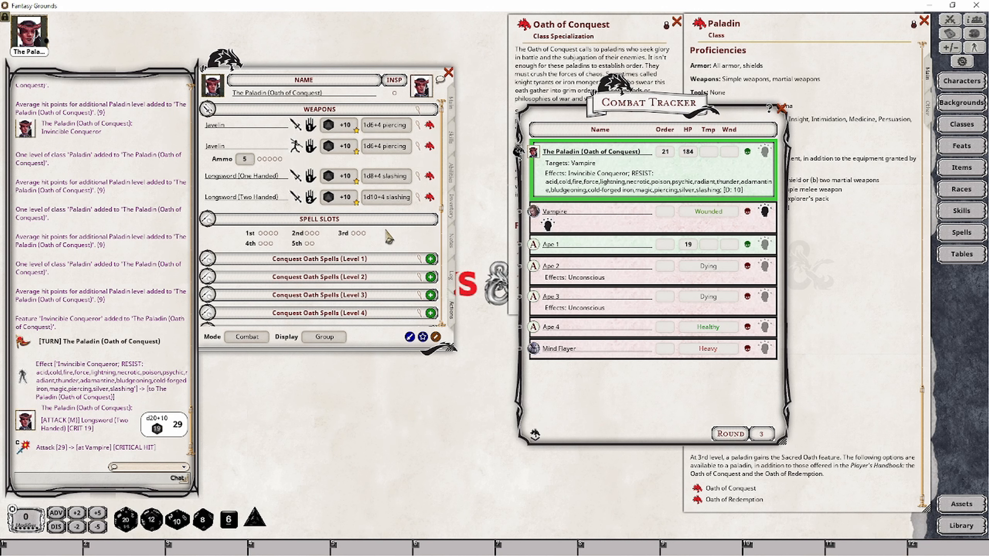
{"action": "left_click_drag", "start_coordinate": [391, 207], "coordinate": [81, 292]}
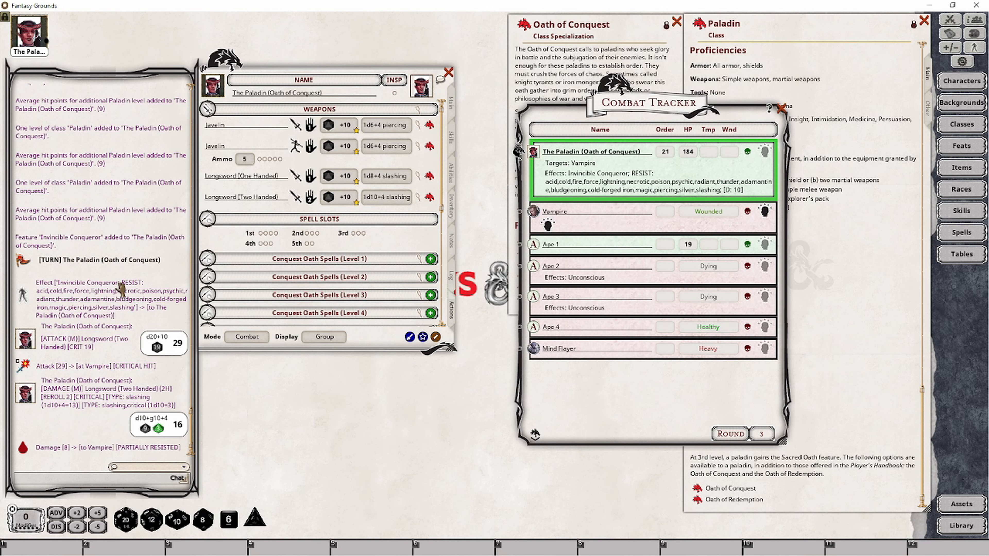
{"action": "double_click", "coordinate": [337, 199]}
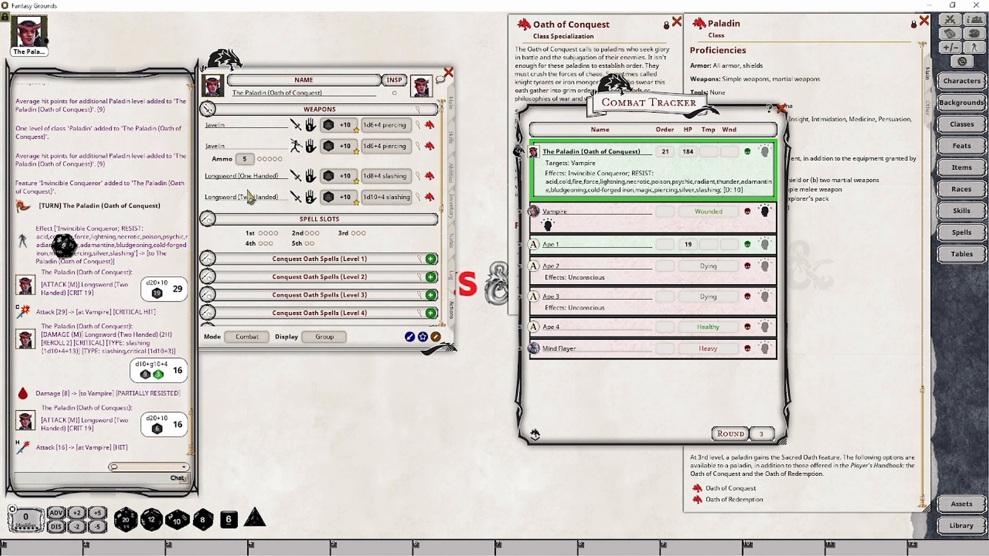
{"action": "double_click", "coordinate": [385, 197]}
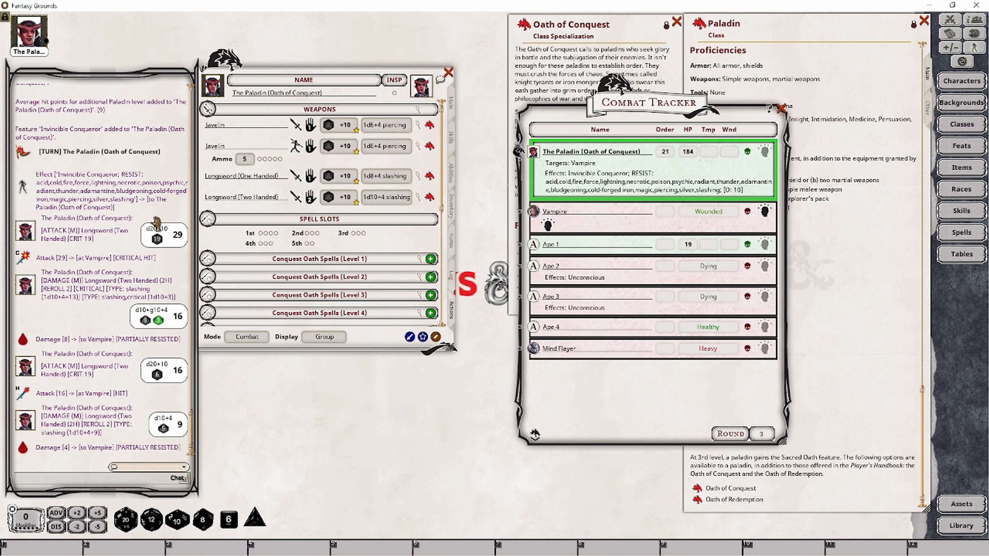
{"action": "double_click", "coordinate": [333, 199]}
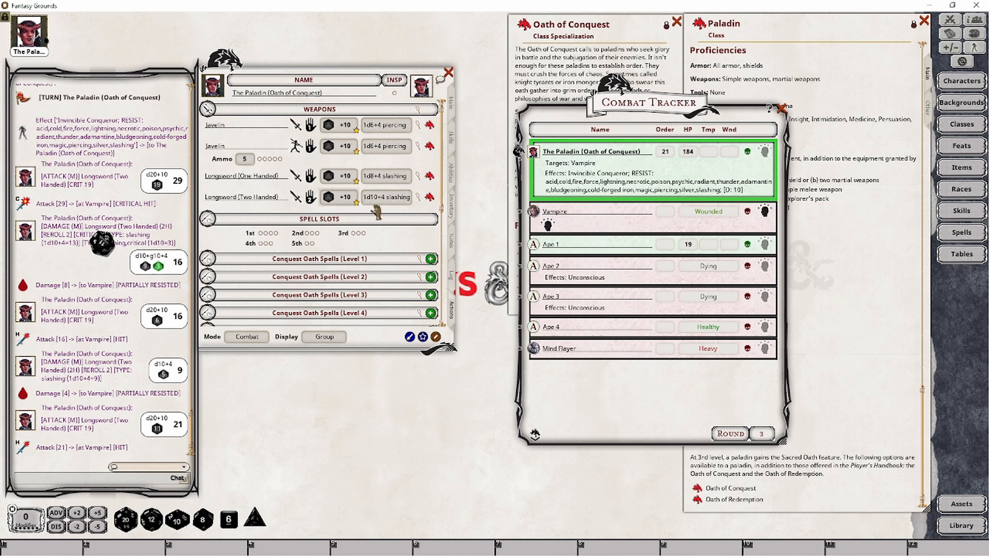
{"action": "left_click_drag", "start_coordinate": [382, 202], "coordinate": [40, 144]}
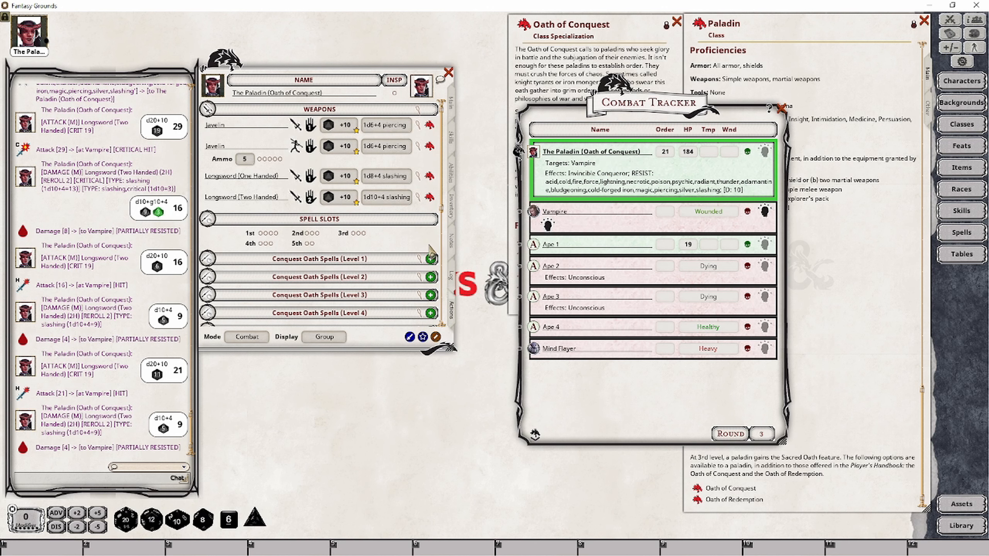
- Restore the weapons' melee and ranged critical thresholds to 20 and close the weapon settings
{"action": "left_click", "coordinate": [418, 110]}
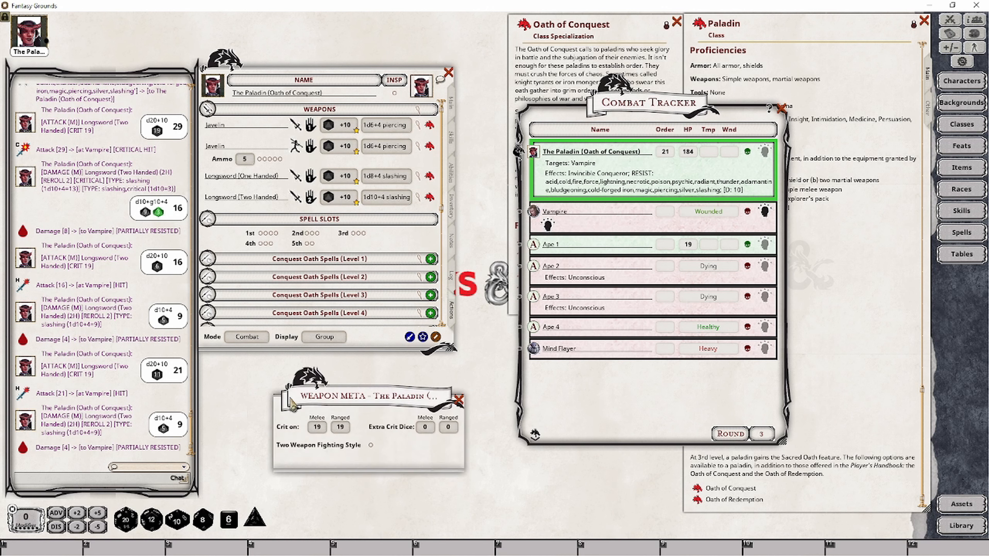
{"action": "left_click", "coordinate": [324, 432]}
{"action": "left_click", "coordinate": [460, 401]}
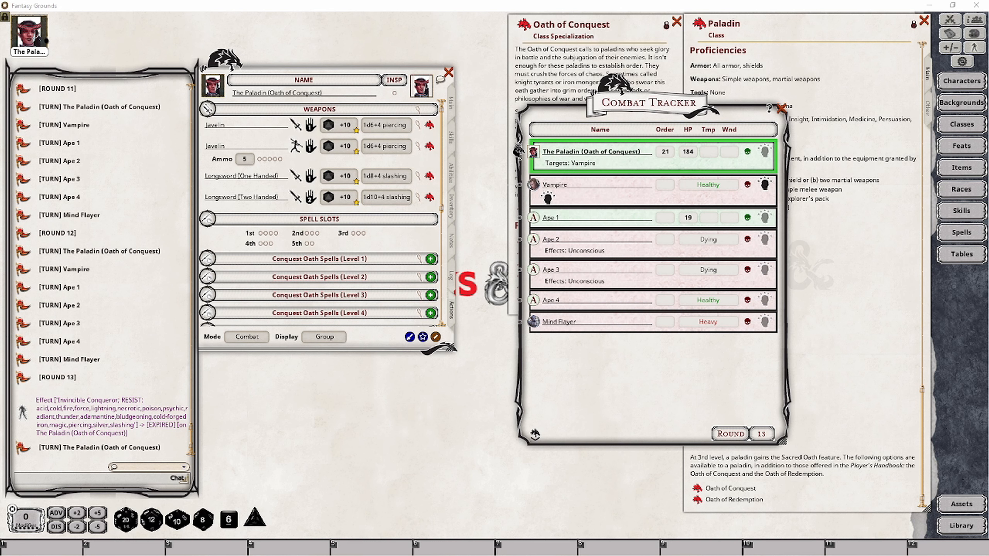
{"action": "left_click", "coordinate": [417, 111]}
{"action": "type", "text": "20"}
{"action": "left_click", "coordinate": [345, 428]}
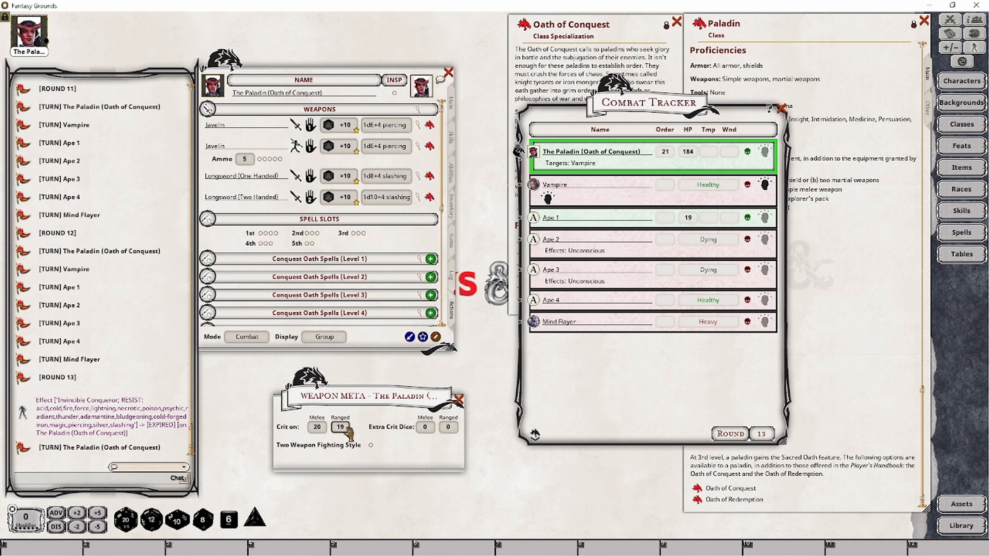
{"action": "type", "text": "20"}
{"action": "left_click", "coordinate": [460, 400]}
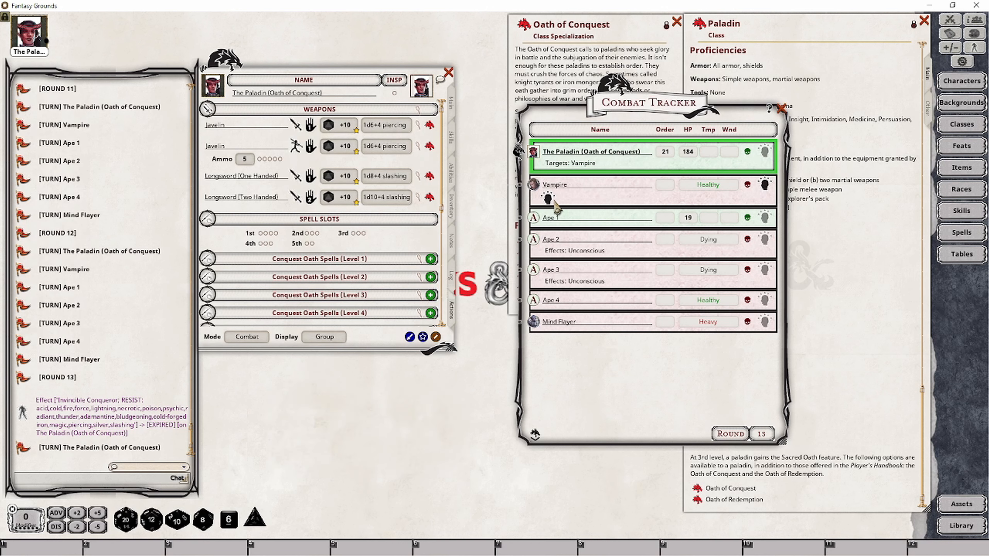